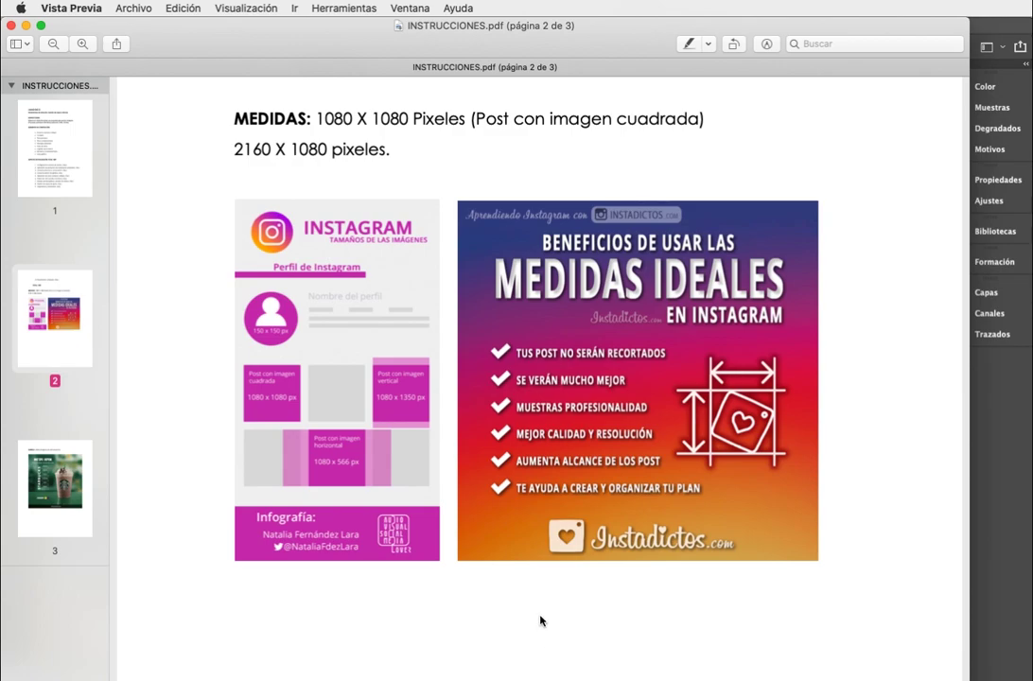
# Step: Check the Instagram image sizes on page 2 of INSTRUCCIONES.pdf and switch to Photoshop
pyautogui.scroll(3, 466, 511)
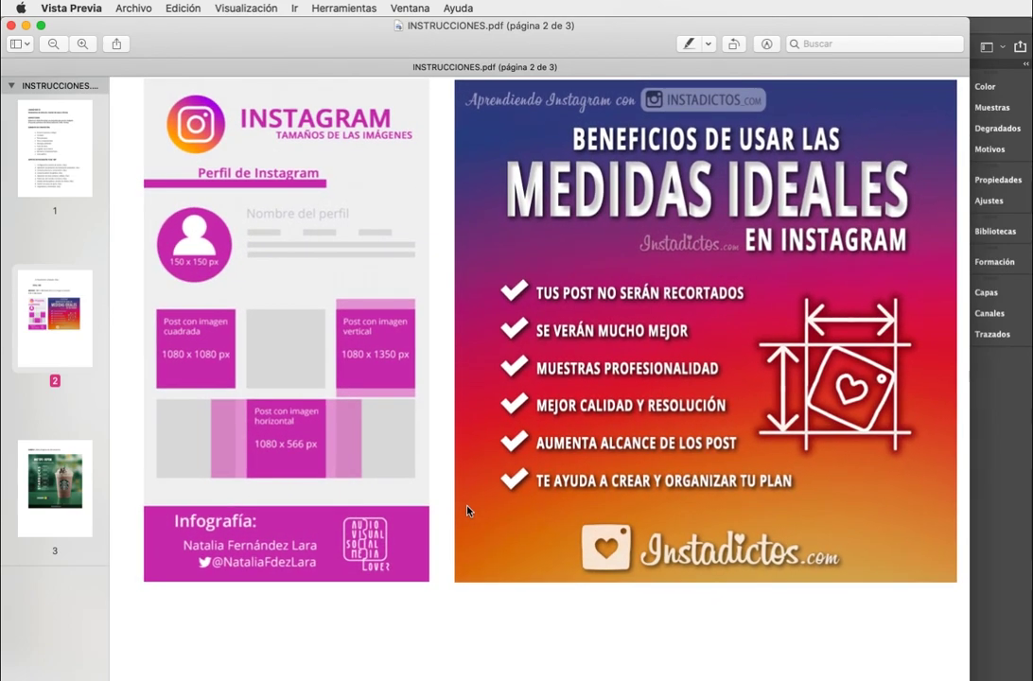
pyautogui.scroll(2, 472, 473)
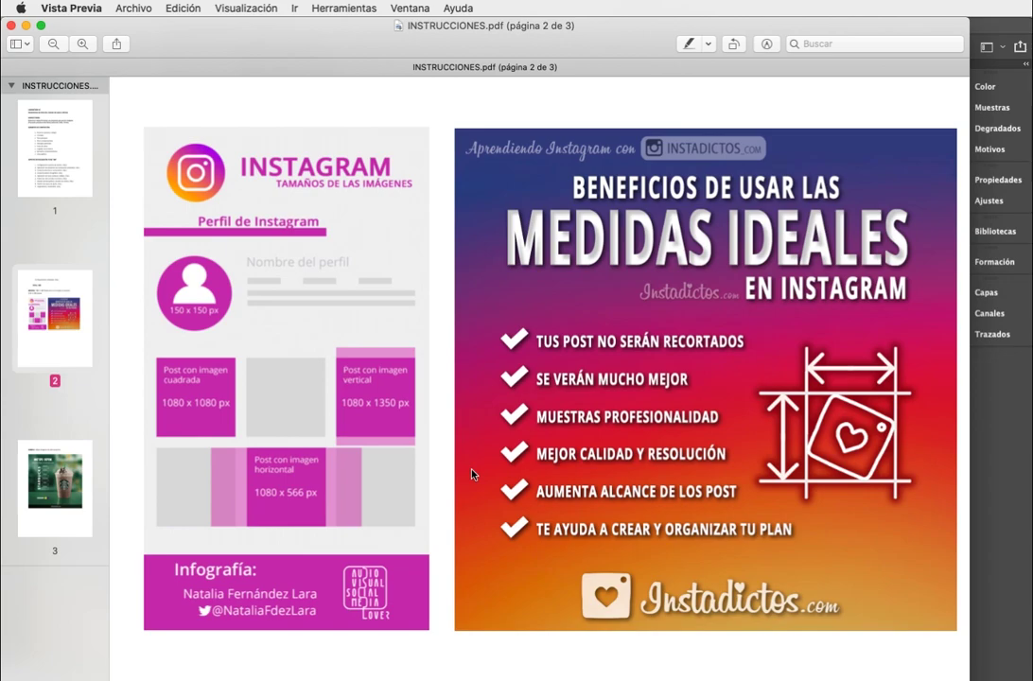
pyautogui.press('super+Tab')
pyautogui.press('super+Tab')
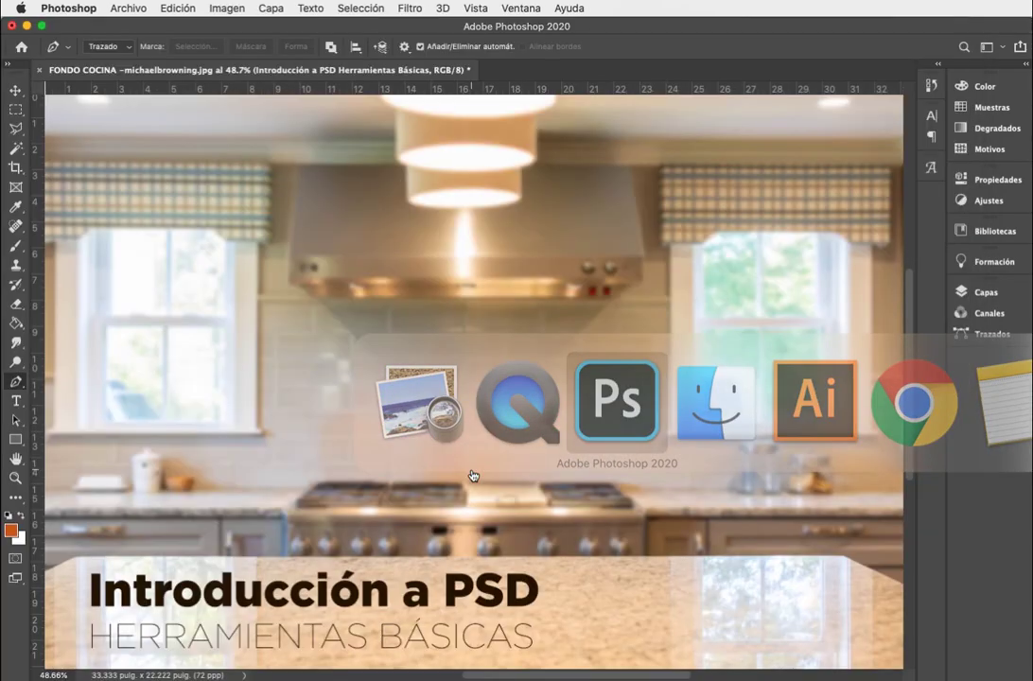
# Step: Create a new 1080 x 1080 pixel RGB document at 72 pixels per inch with a white background
pyautogui.press('super+n')
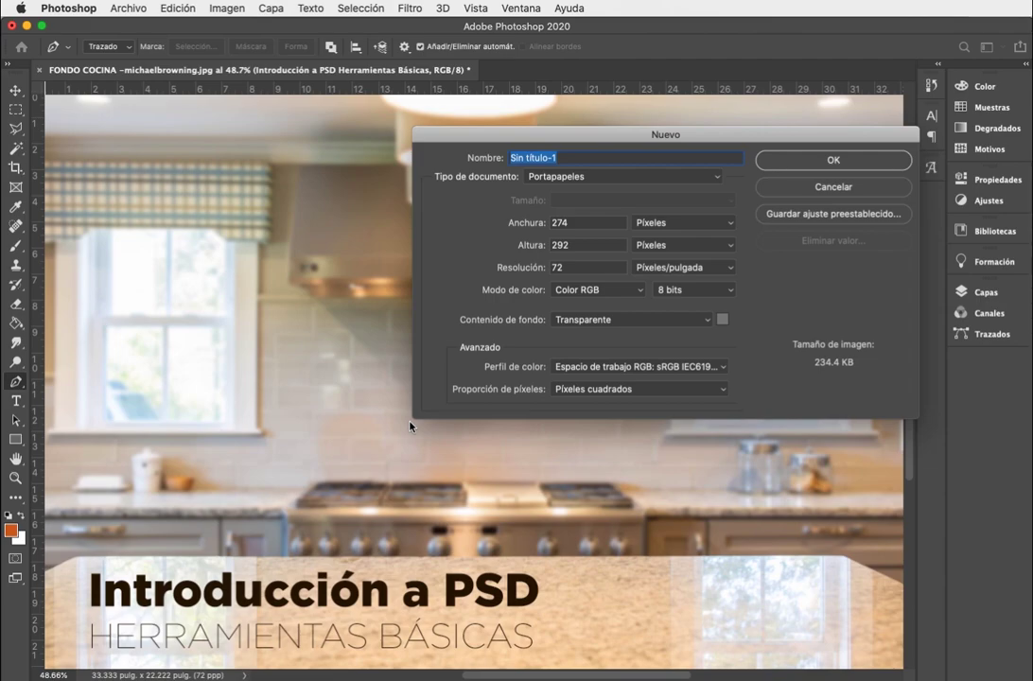
pyautogui.moveTo(744, 134); pyautogui.dragTo(702, 135)
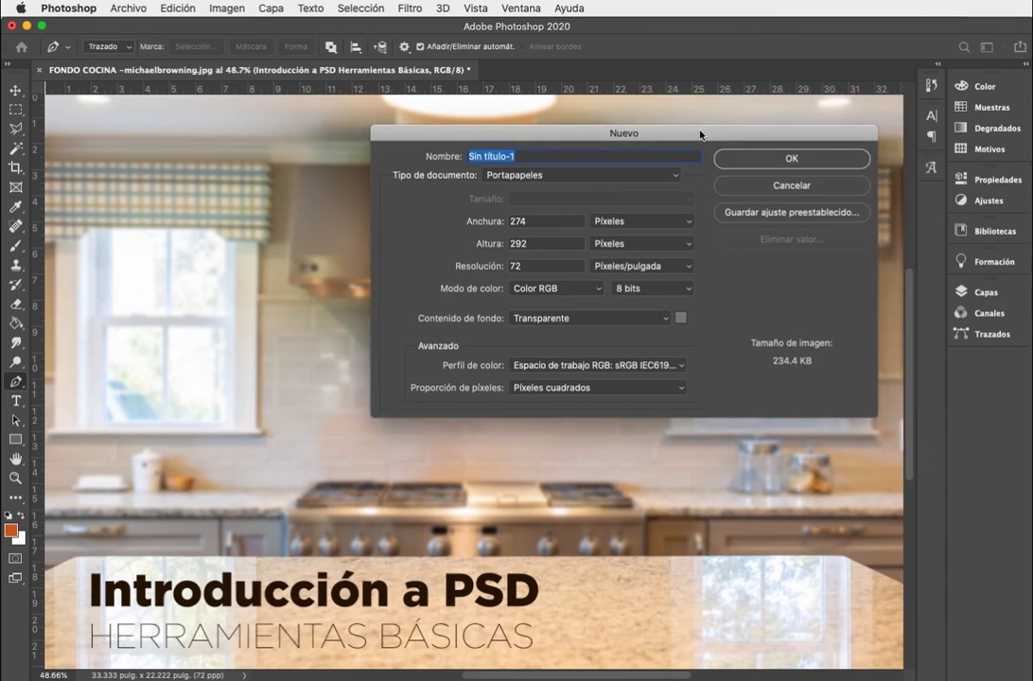
pyautogui.press('Tab')
pyautogui.write('1080')
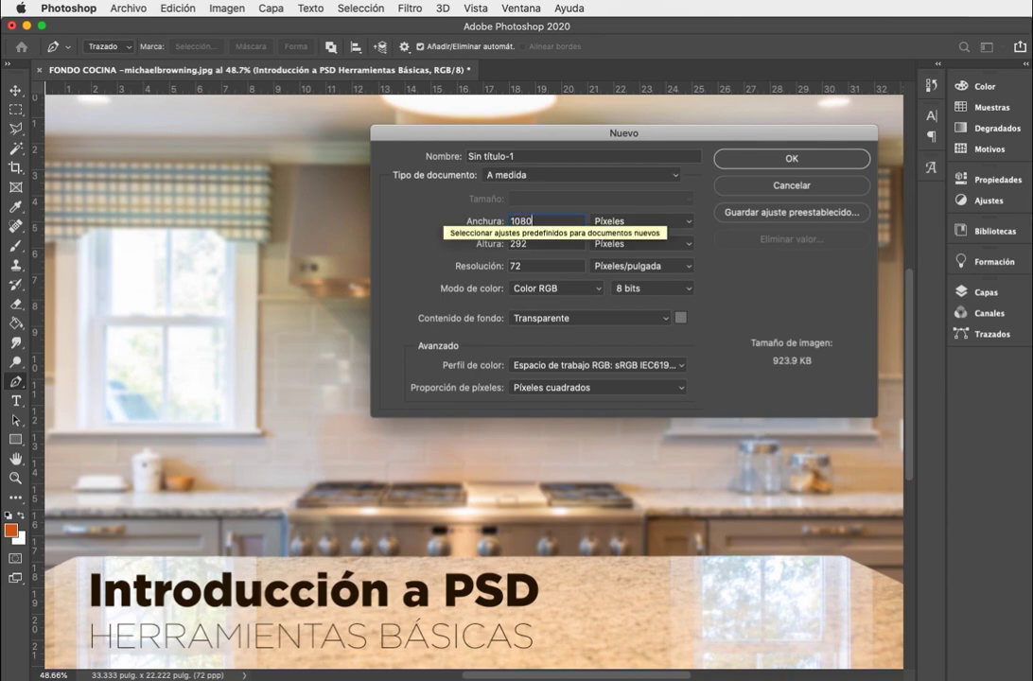
pyautogui.press('Tab')
pyautogui.write('1080')
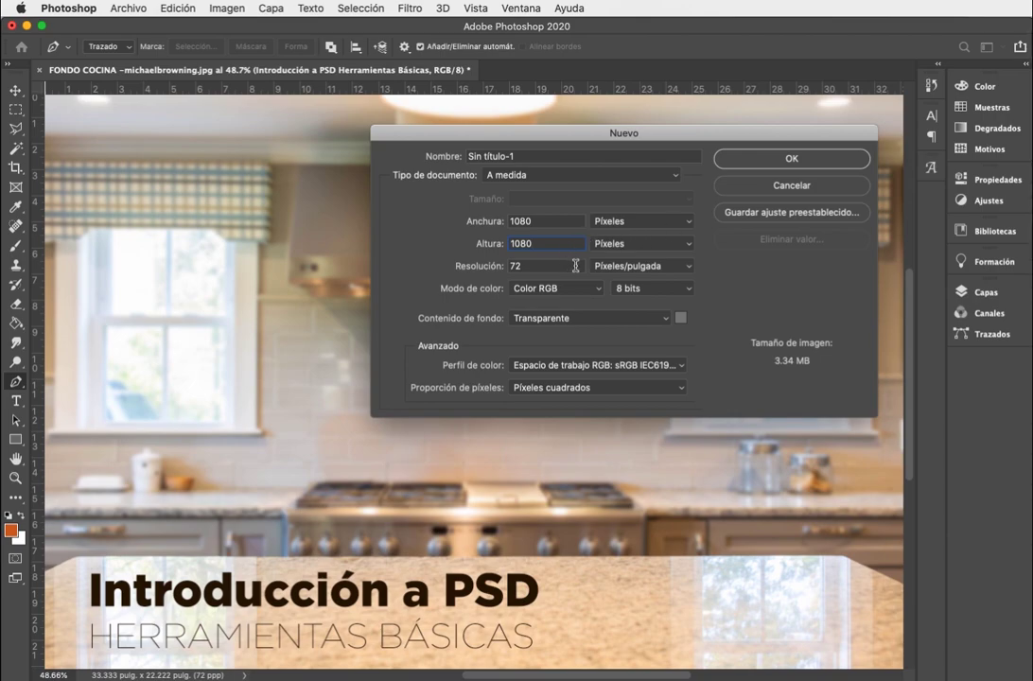
pyautogui.click(586, 321)
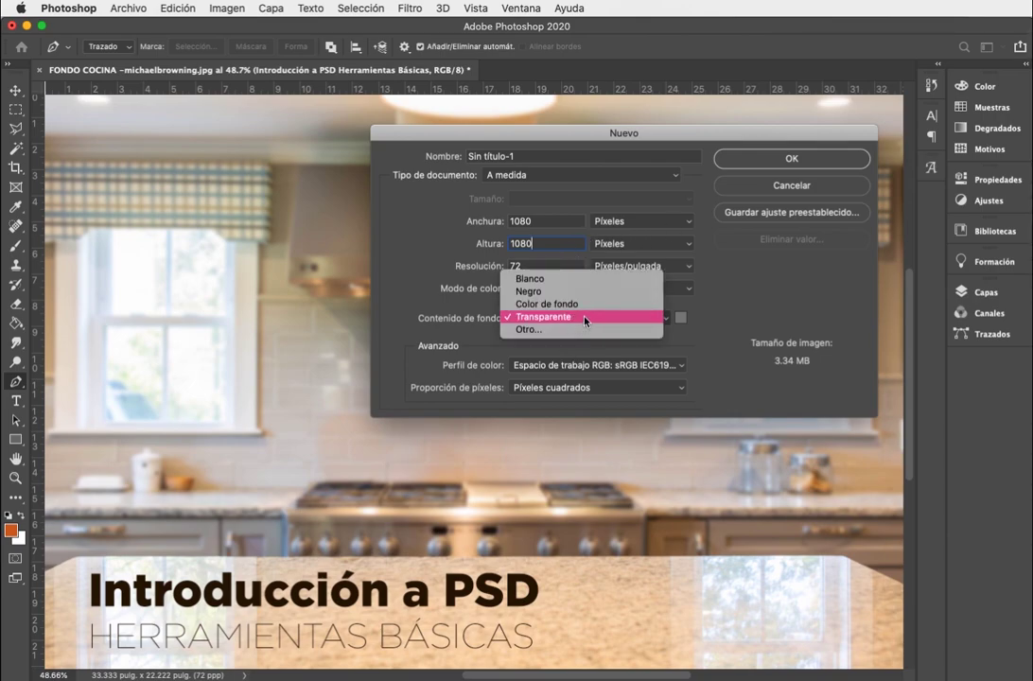
pyautogui.click(578, 280)
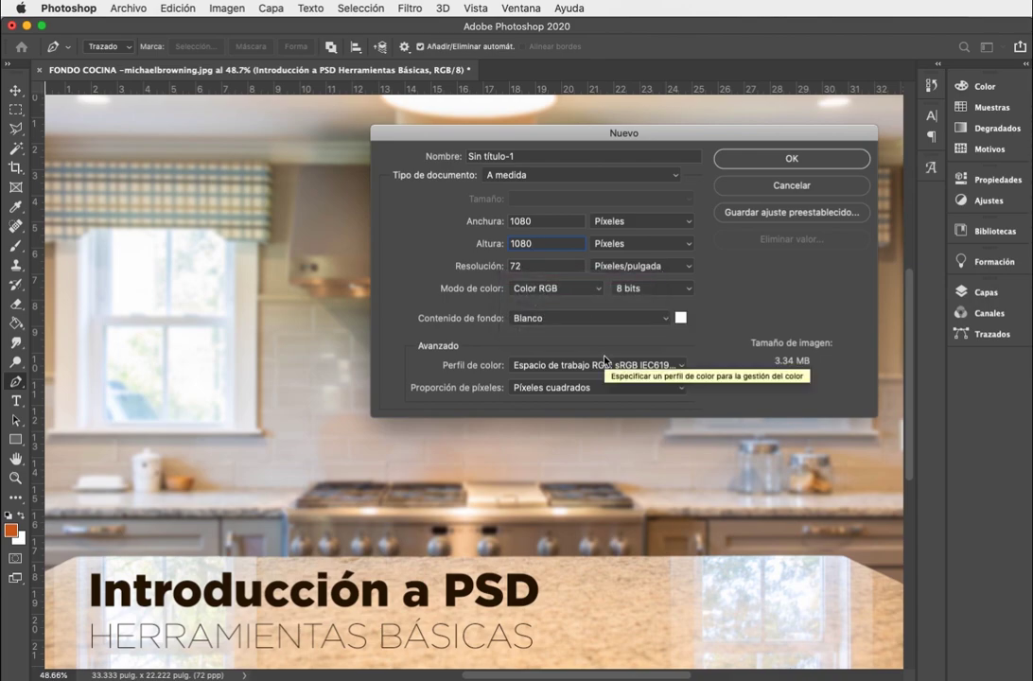
pyautogui.press('Tab')
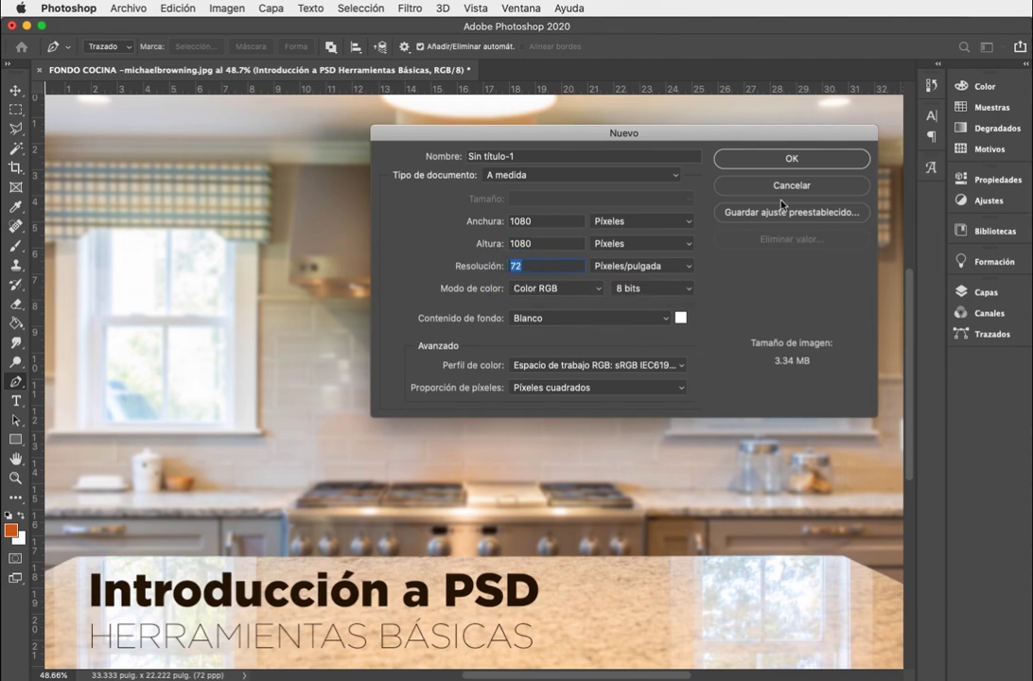
pyautogui.click(786, 159)
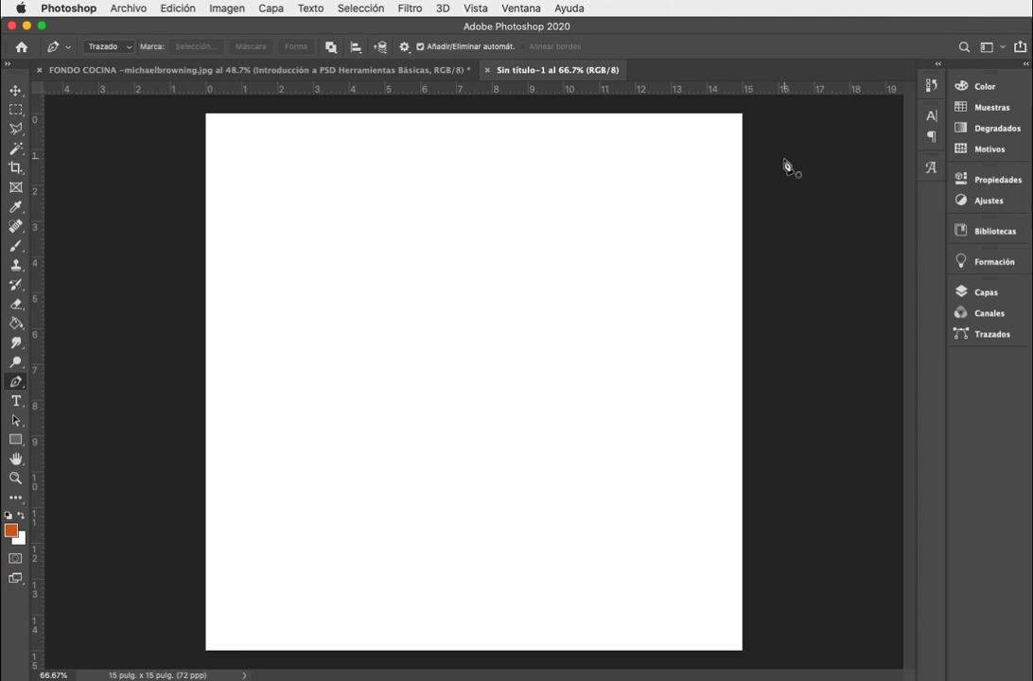
# Step: Add a new guide layout to the blank canvas with 3 columns, 3 rows and 1-inch margins on all sides
pyautogui.click(519, 8)
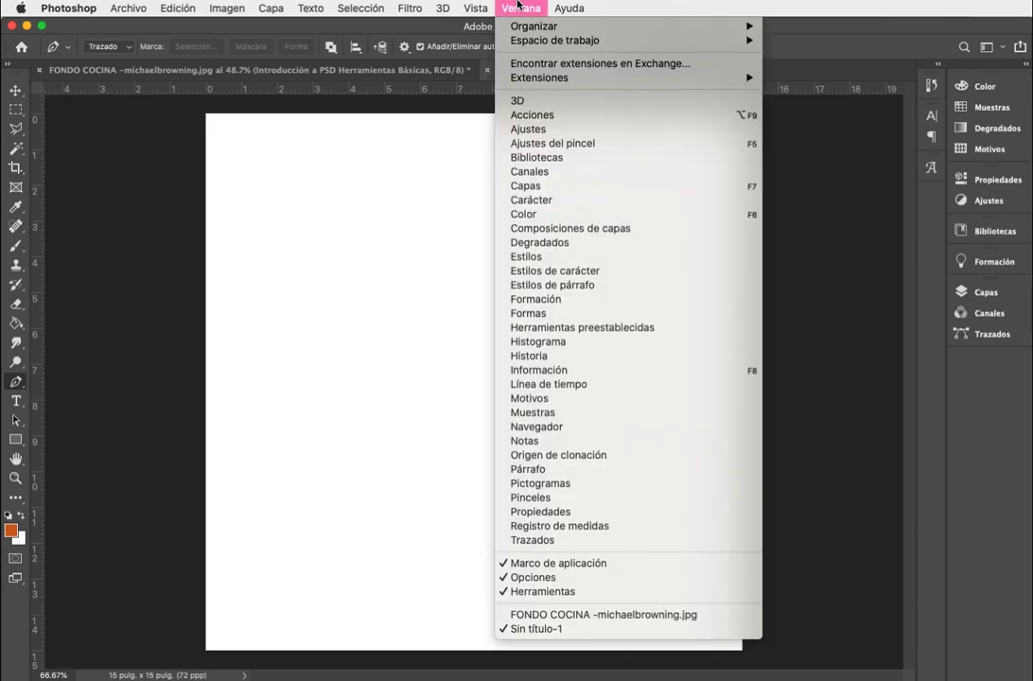
pyautogui.moveTo(470, 7)
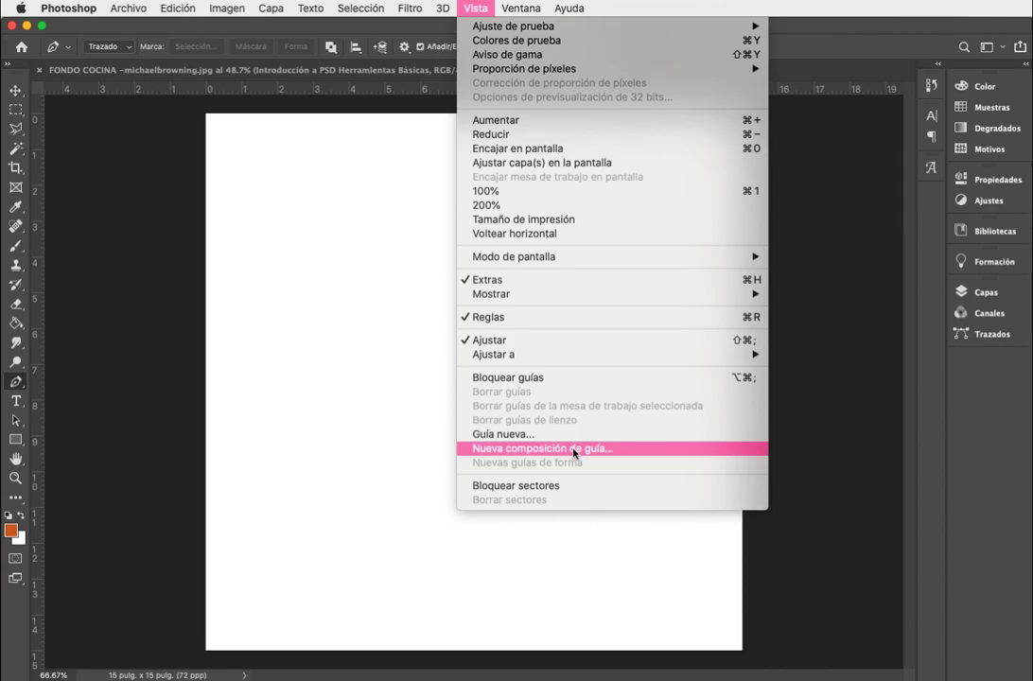
pyautogui.click(573, 450)
pyautogui.moveTo(858, 225); pyautogui.dragTo(480, 221)
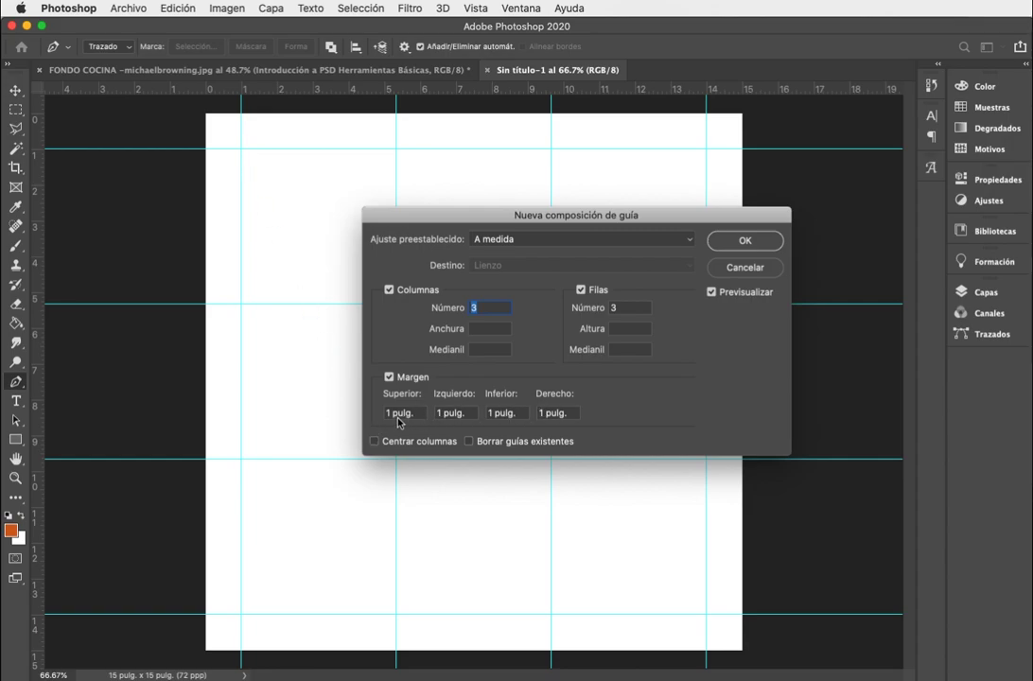
pyautogui.click(389, 377)
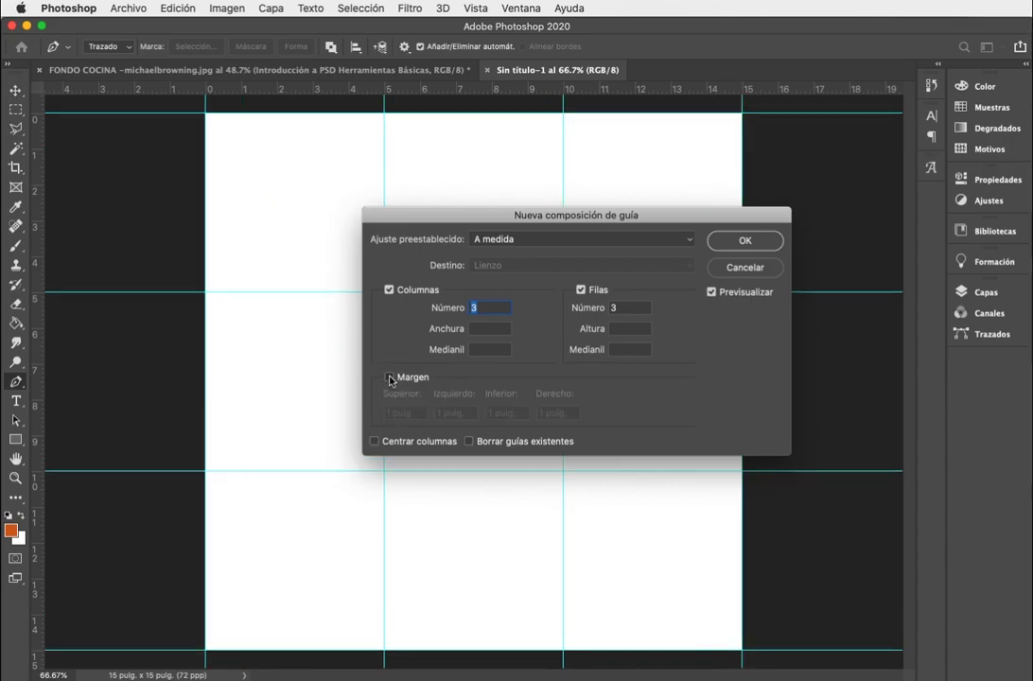
pyautogui.click(389, 378)
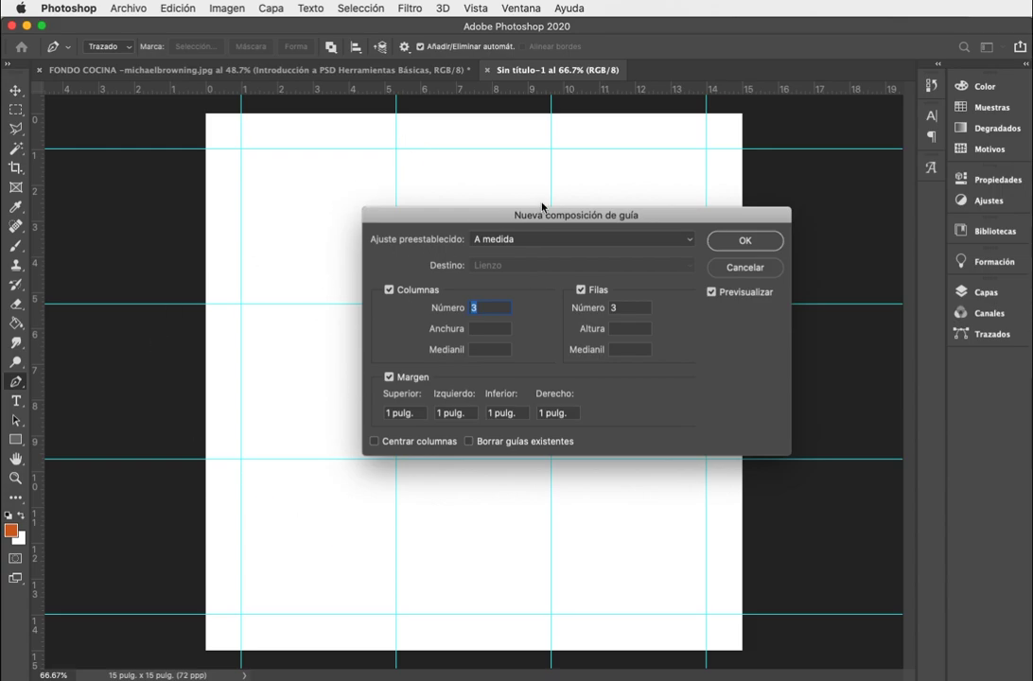
pyautogui.moveTo(657, 216); pyautogui.dragTo(726, 356)
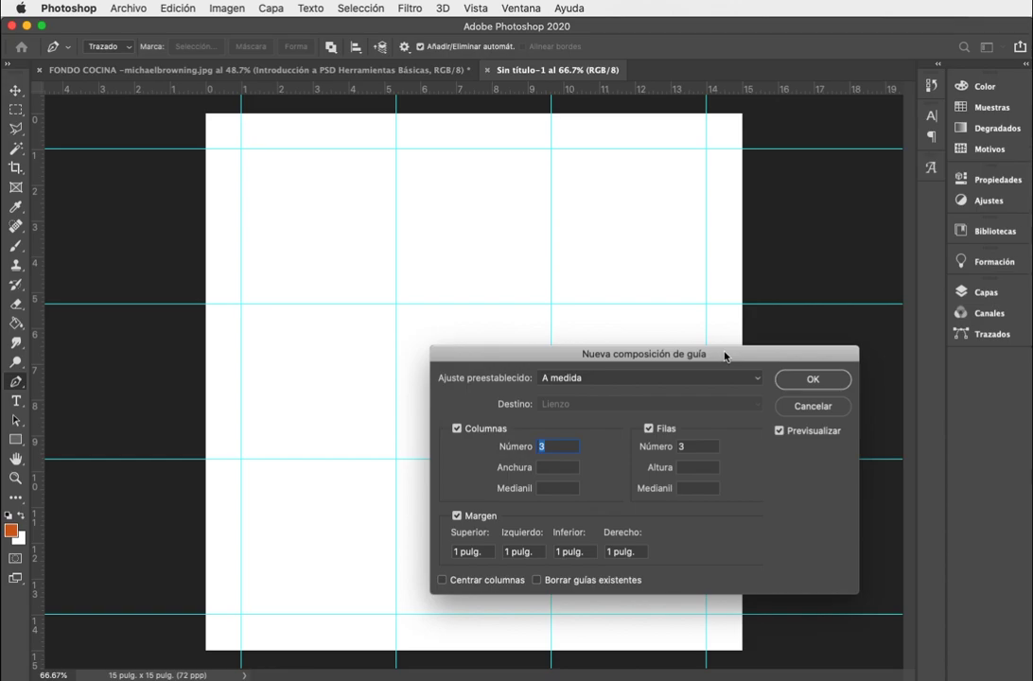
pyautogui.click(812, 378)
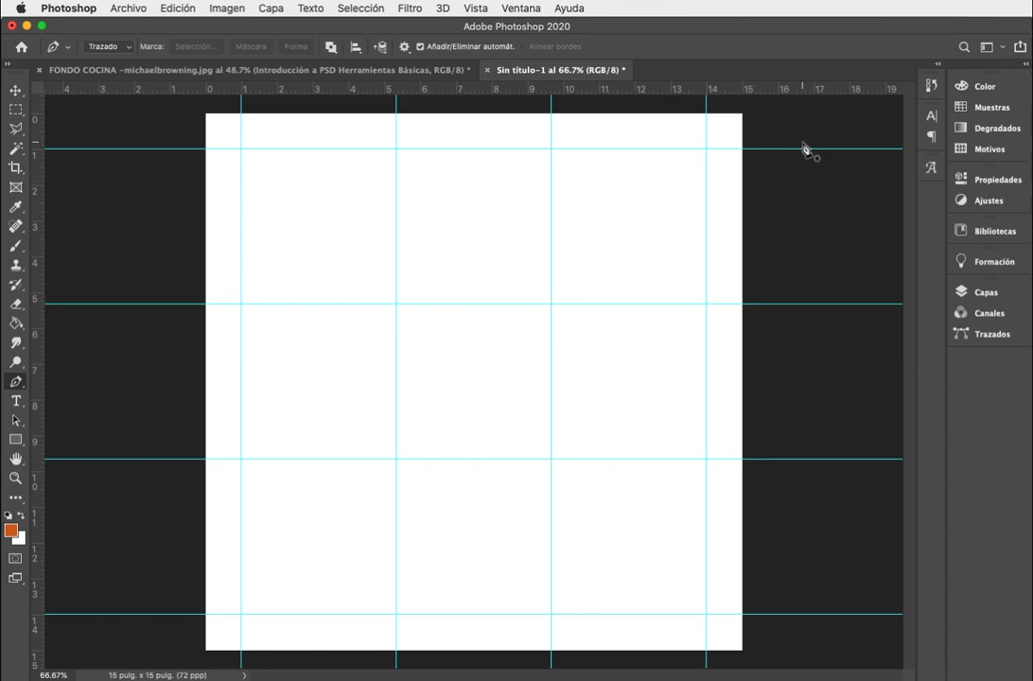
# Step: Switch to Finder and open the copper kettle photo the-stagg-ekg-fellow.jpg from the Laboratorios folder in Photoshop
pyautogui.press('v')
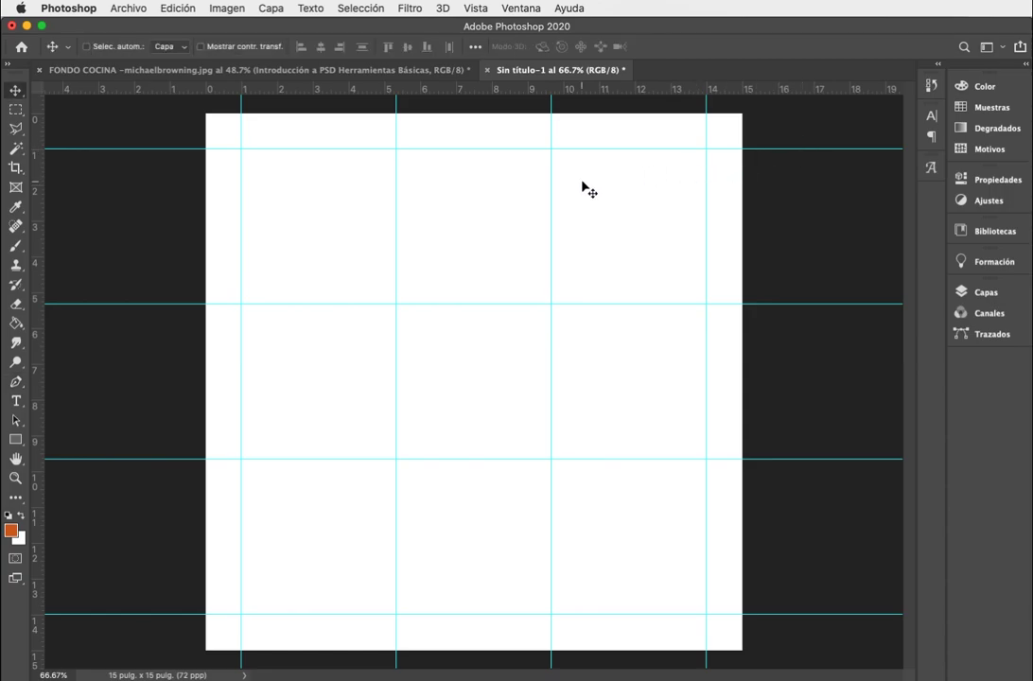
pyautogui.press('super+Tab')
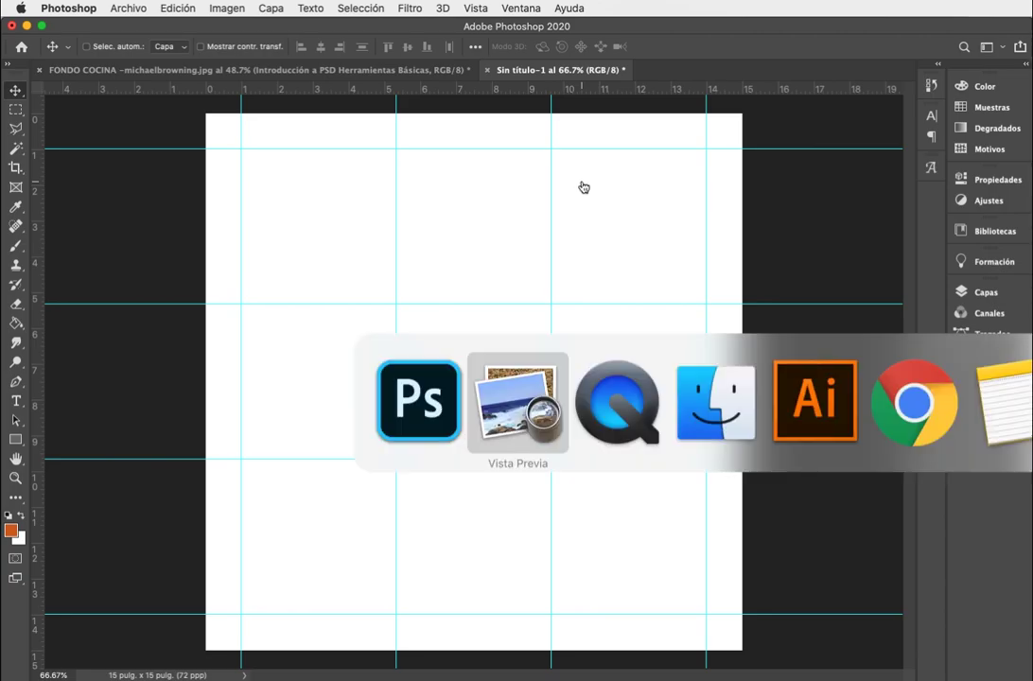
pyautogui.press('super+Tab')
pyautogui.press('super+Tab')
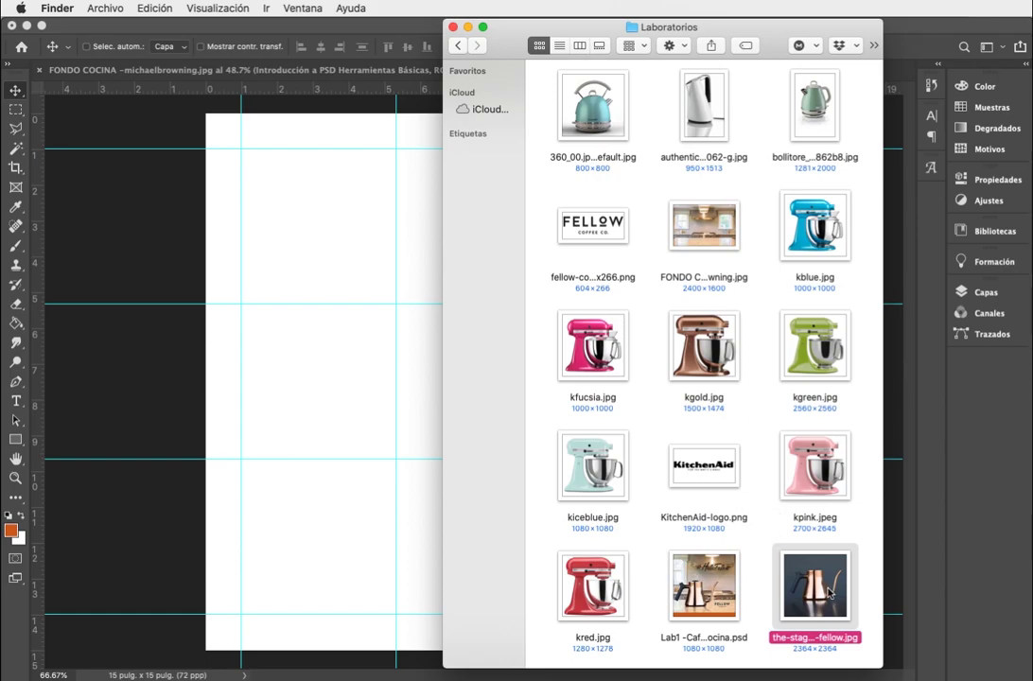
pyautogui.moveTo(822, 580); pyautogui.dragTo(828, 679)
pyautogui.moveTo(829, 679); pyautogui.dragTo(795, 652)
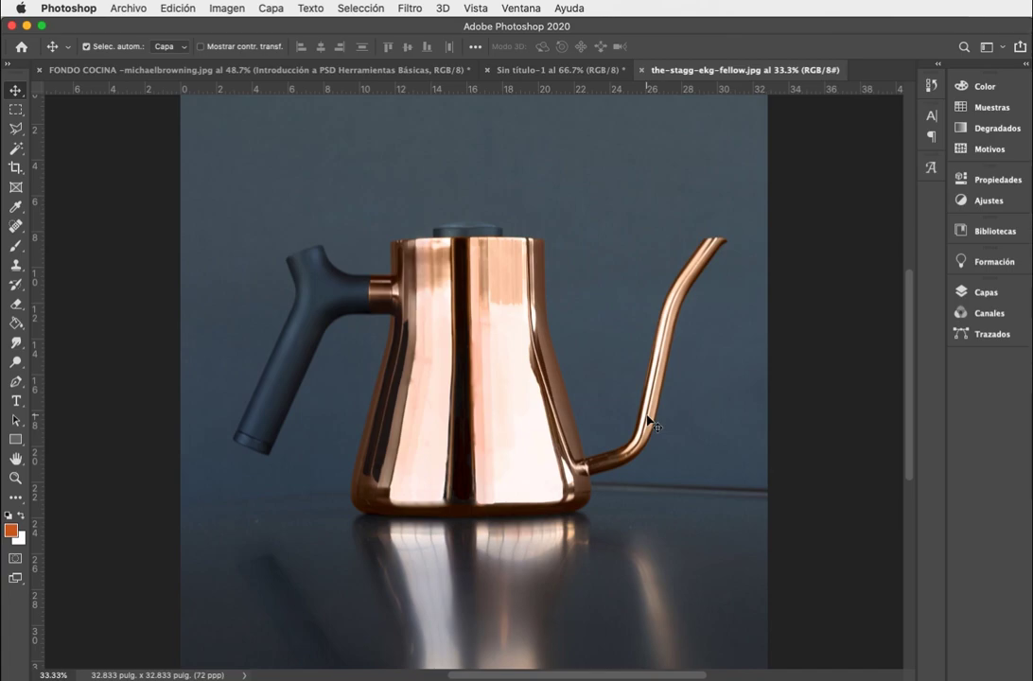
# Step: Compare the blank document with the kettle photo, and examine the kettle's body, handle, spout and reflection
pyautogui.click(558, 69)
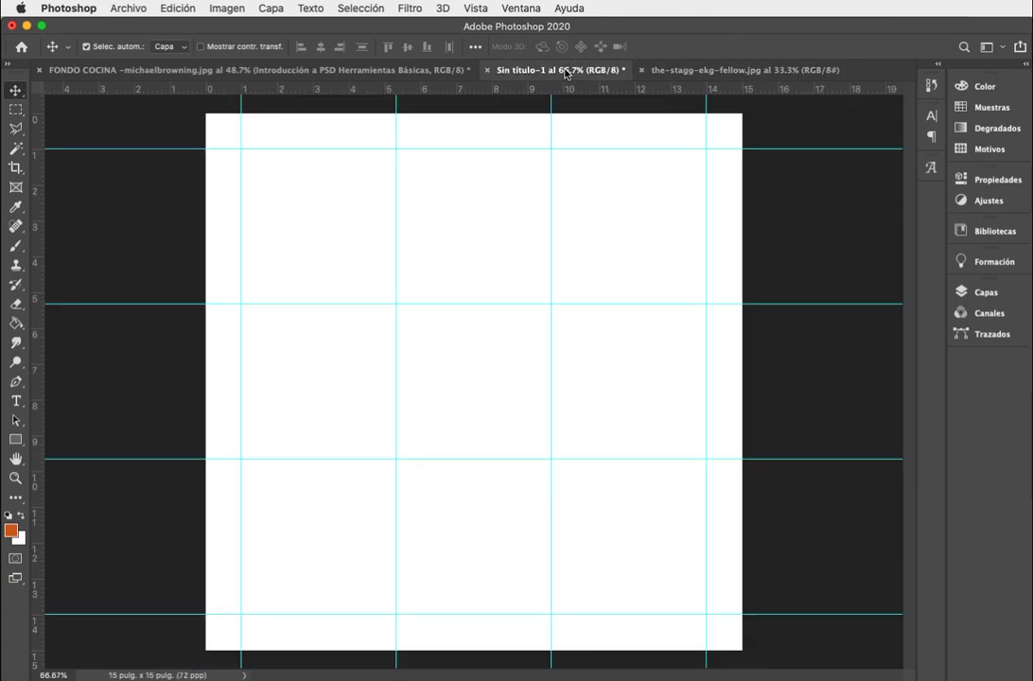
pyautogui.click(723, 70)
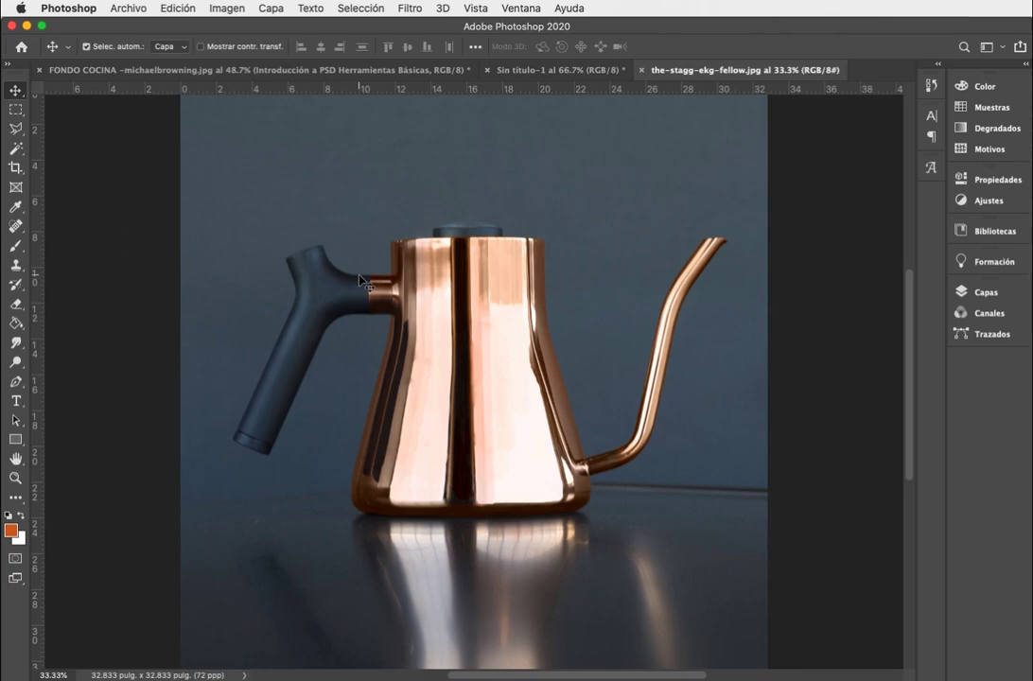
pyautogui.scroll(3, 359, 275)
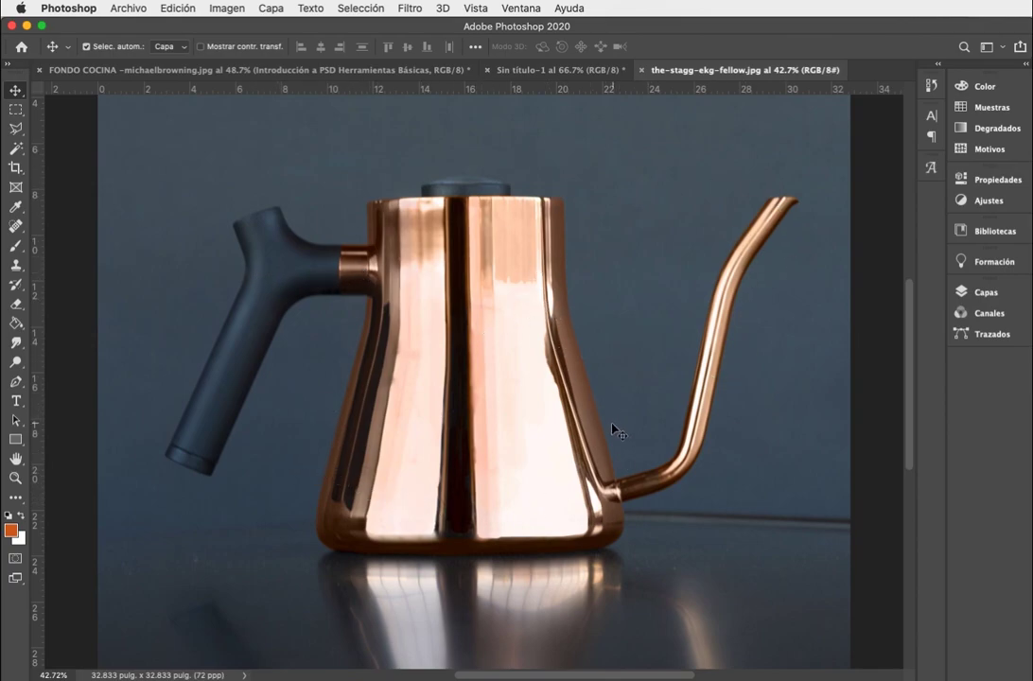
pyautogui.scroll(-2, 402, 543)
pyautogui.hscroll(1, 402, 544)
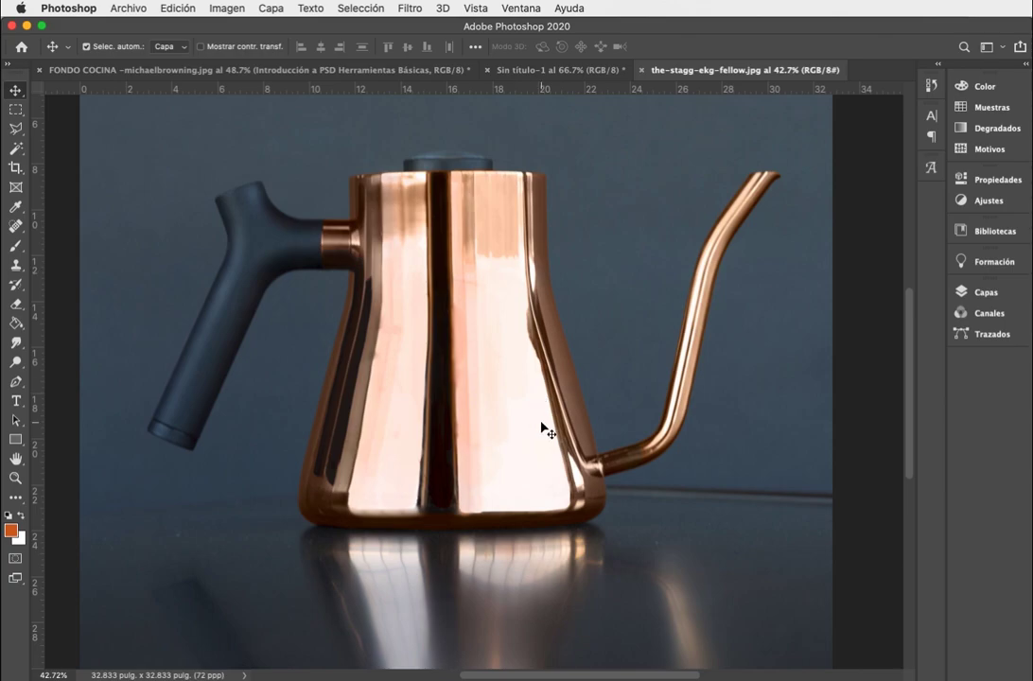
pyautogui.scroll(-5, 401, 573)
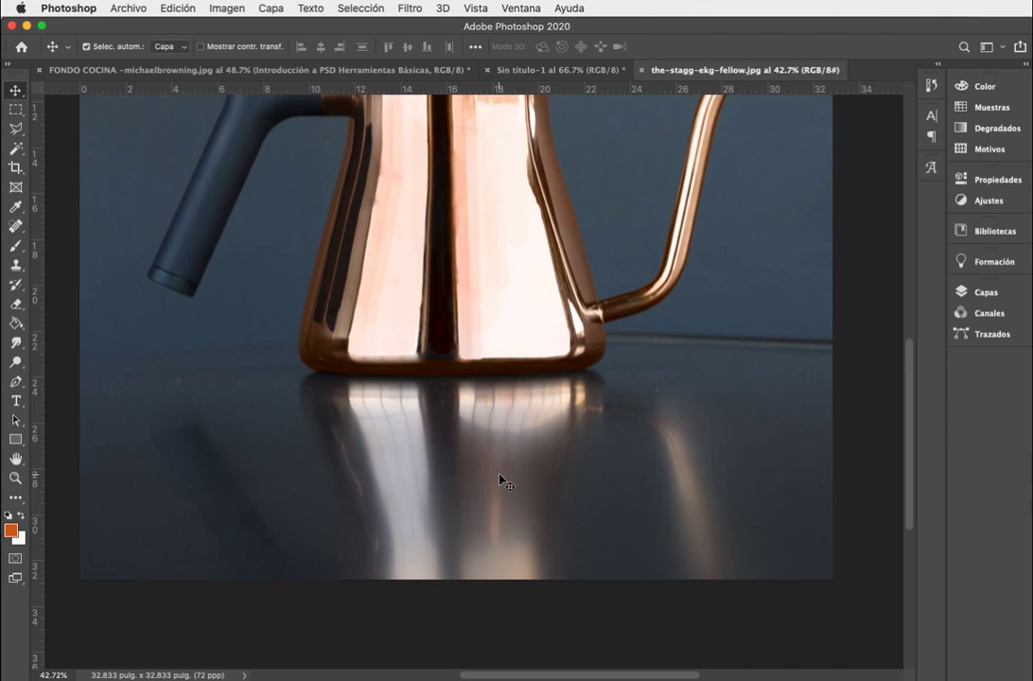
pyautogui.scroll(-3, 502, 480)
pyautogui.scroll(3, 500, 478)
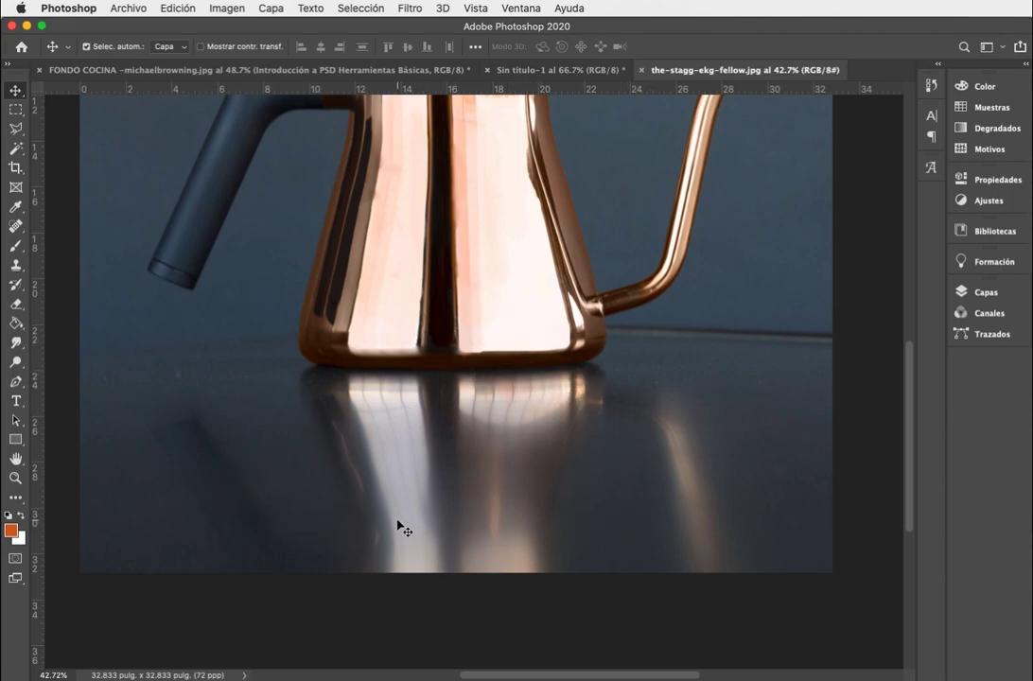
pyautogui.scroll(-2, 438, 376)
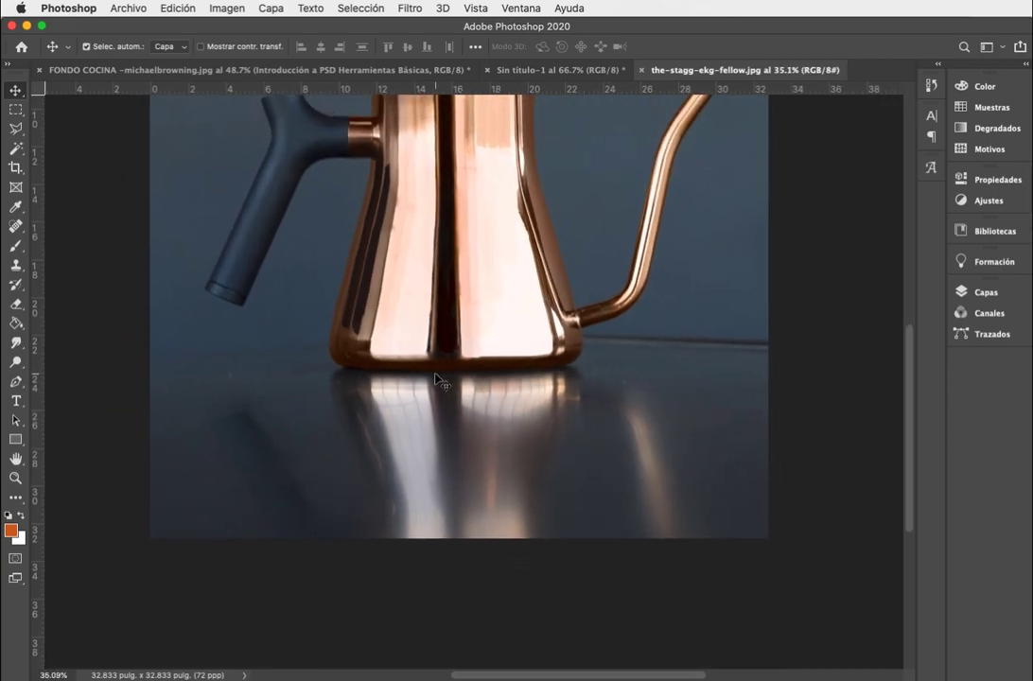
pyautogui.scroll(-1, 438, 378)
pyautogui.hscroll(1, 436, 379)
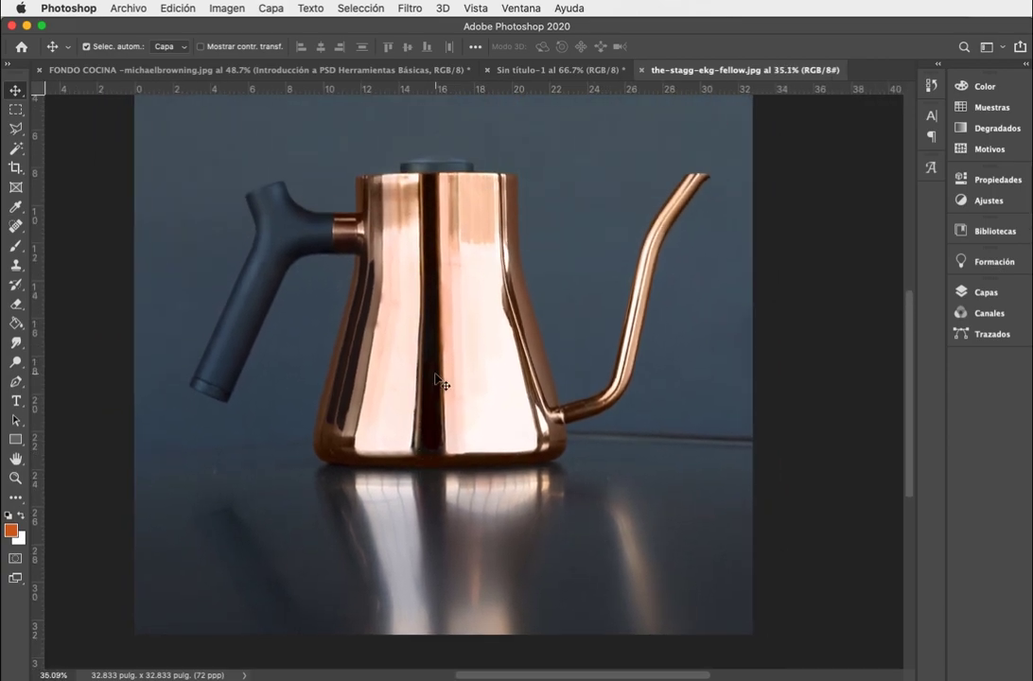
pyautogui.scroll(-1, 436, 379)
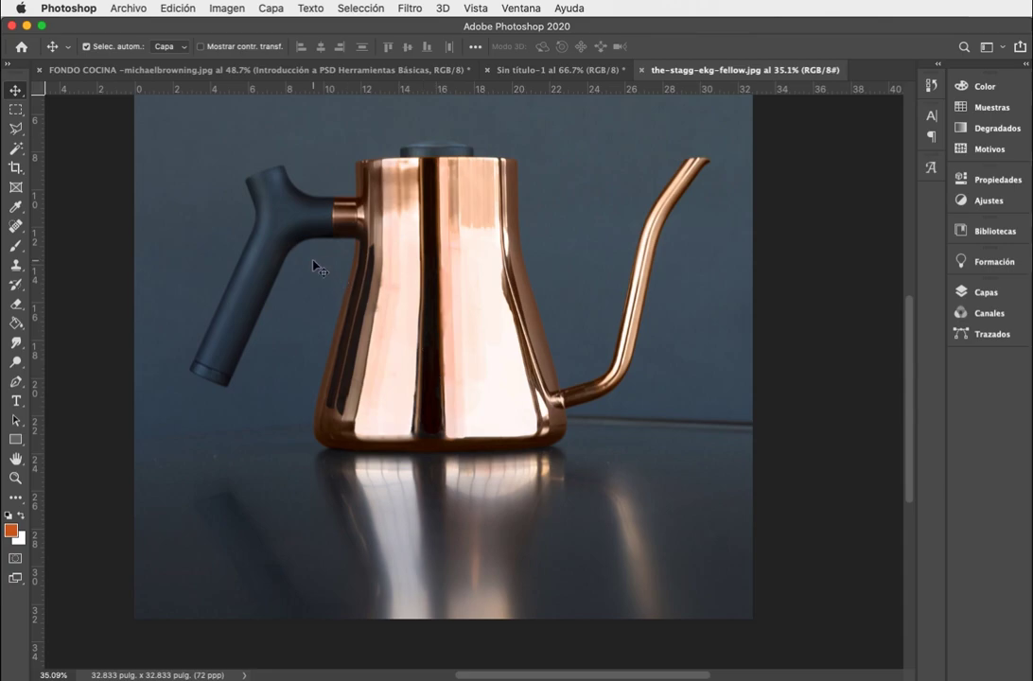
pyautogui.scroll(3, 313, 266)
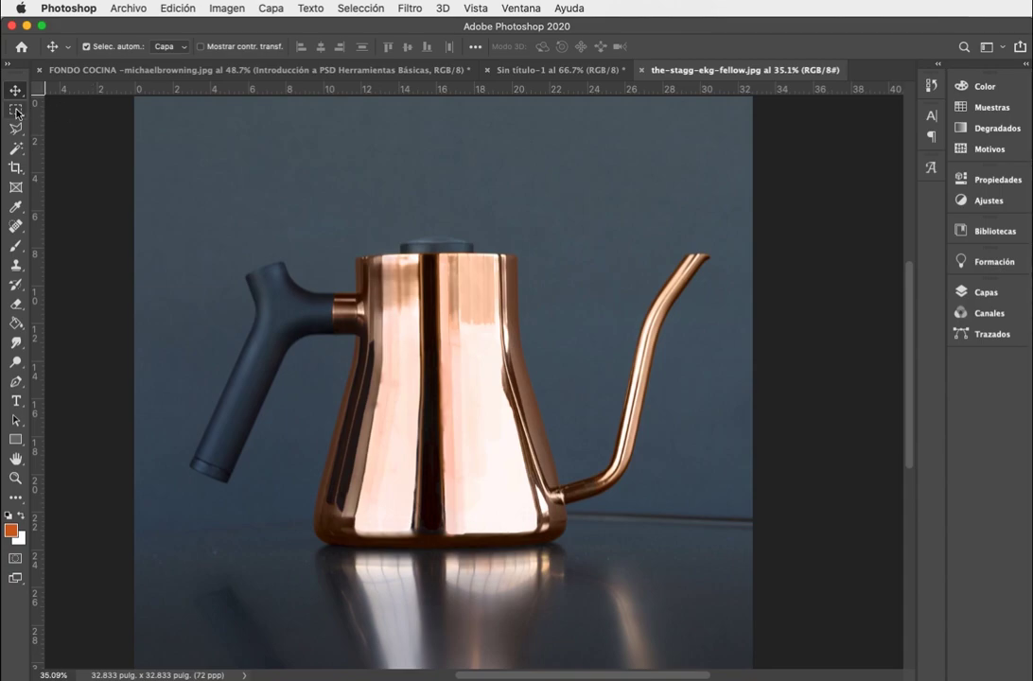
# Step: Try selecting the background around the kettle with the Quick Selection tool in add-to-selection mode
pyautogui.click(16, 111)
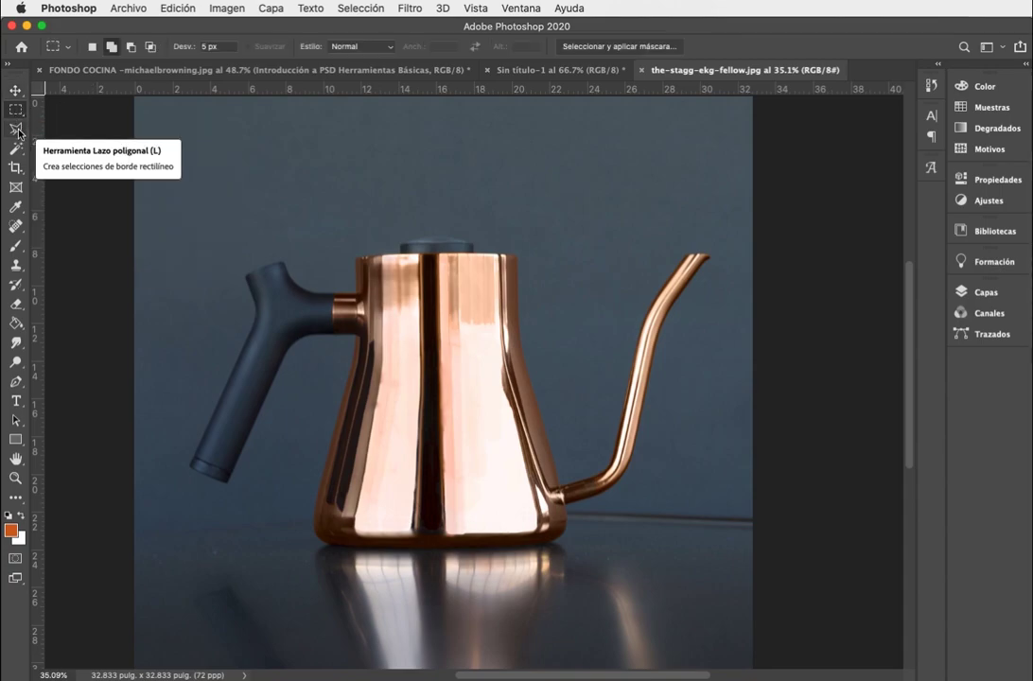
pyautogui.click(18, 134)
pyautogui.click(18, 152)
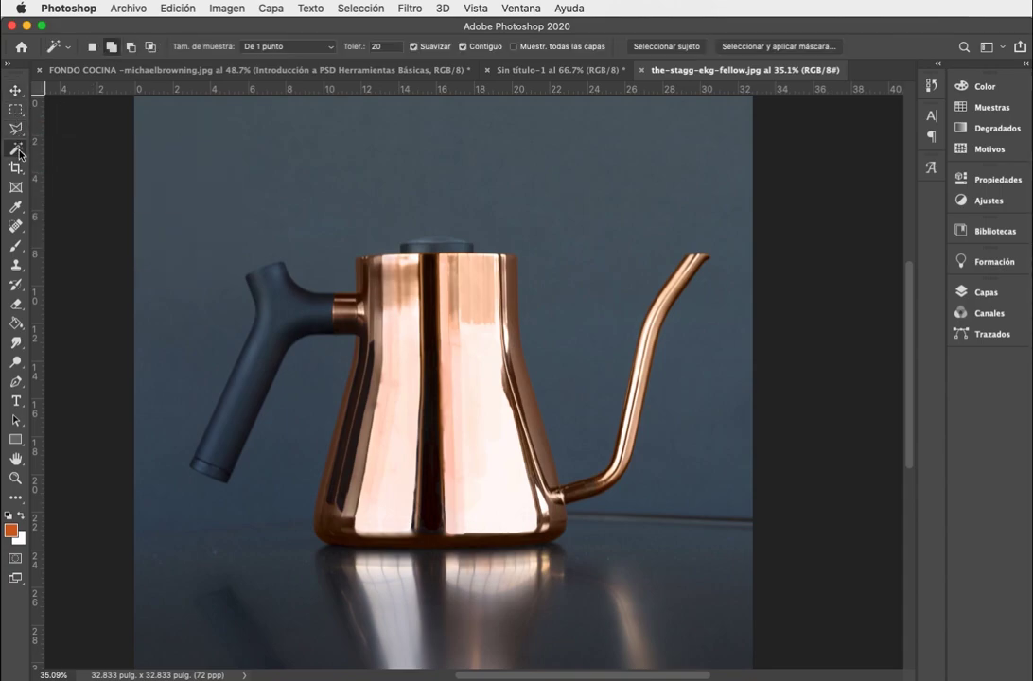
pyautogui.click(18, 149)
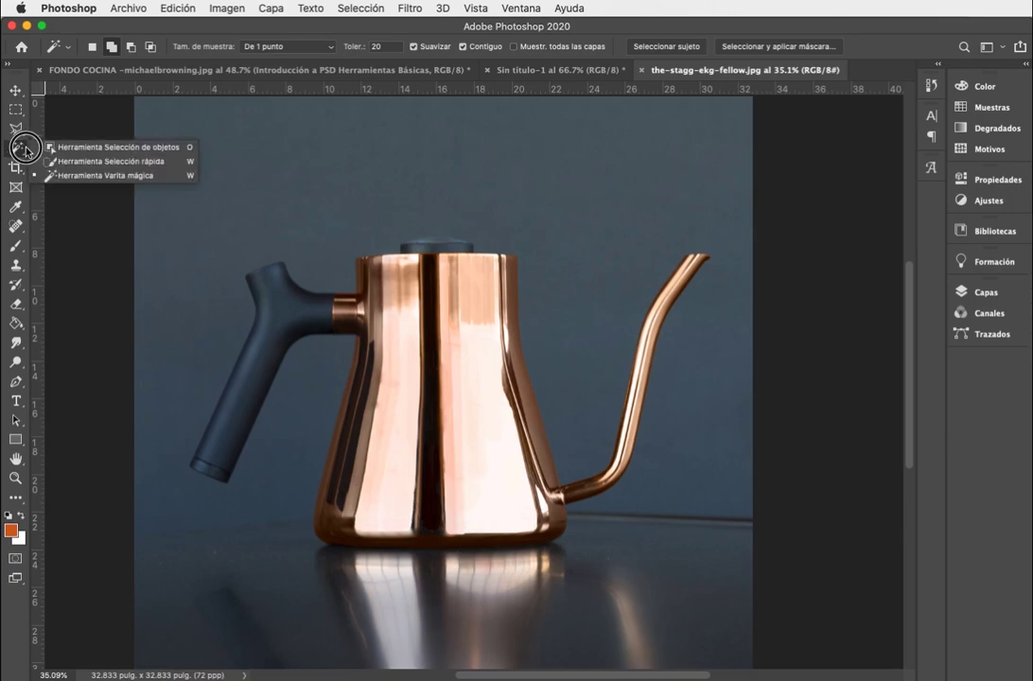
pyautogui.click(38, 163)
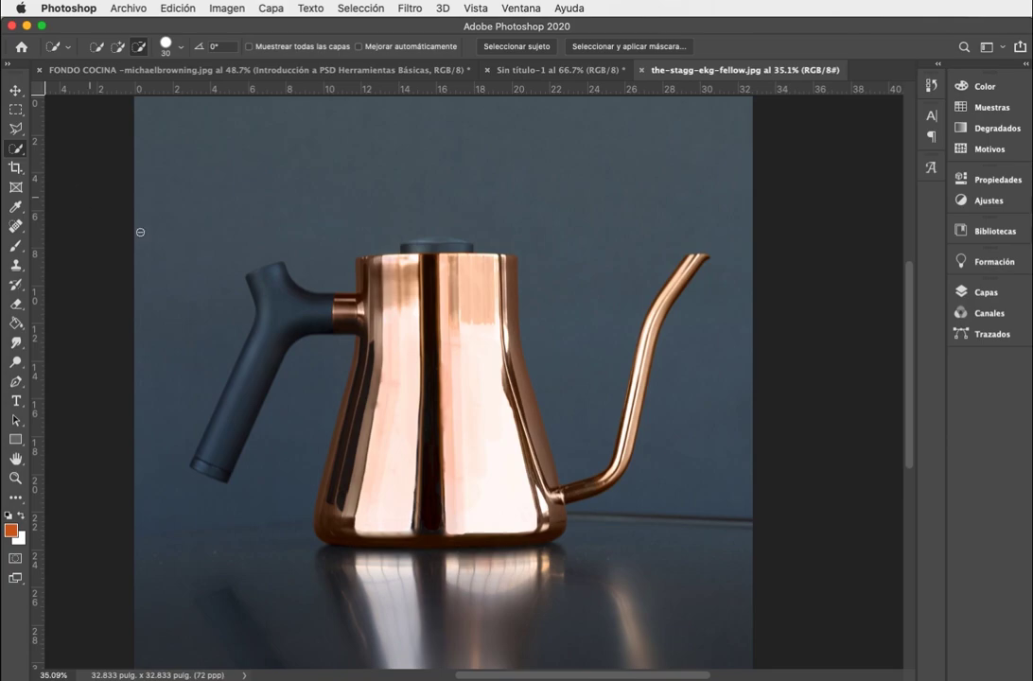
pyautogui.click(94, 44)
pyautogui.click(118, 48)
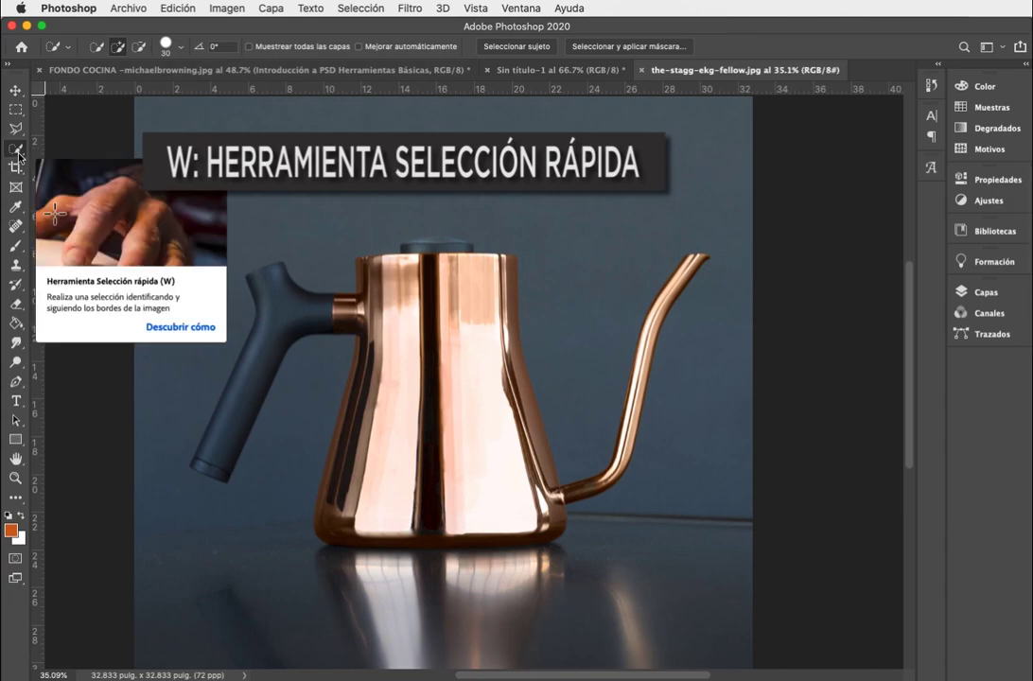
pyautogui.moveTo(459, 180)
pyautogui.mouseDown()
pyautogui.moveTo(558, 231)
pyautogui.moveTo(227, 293)
pyautogui.moveTo(183, 399)
pyautogui.moveTo(244, 526)
pyautogui.moveTo(290, 460)
pyautogui.moveTo(665, 552)
pyautogui.moveTo(672, 446)
pyautogui.mouseUp()
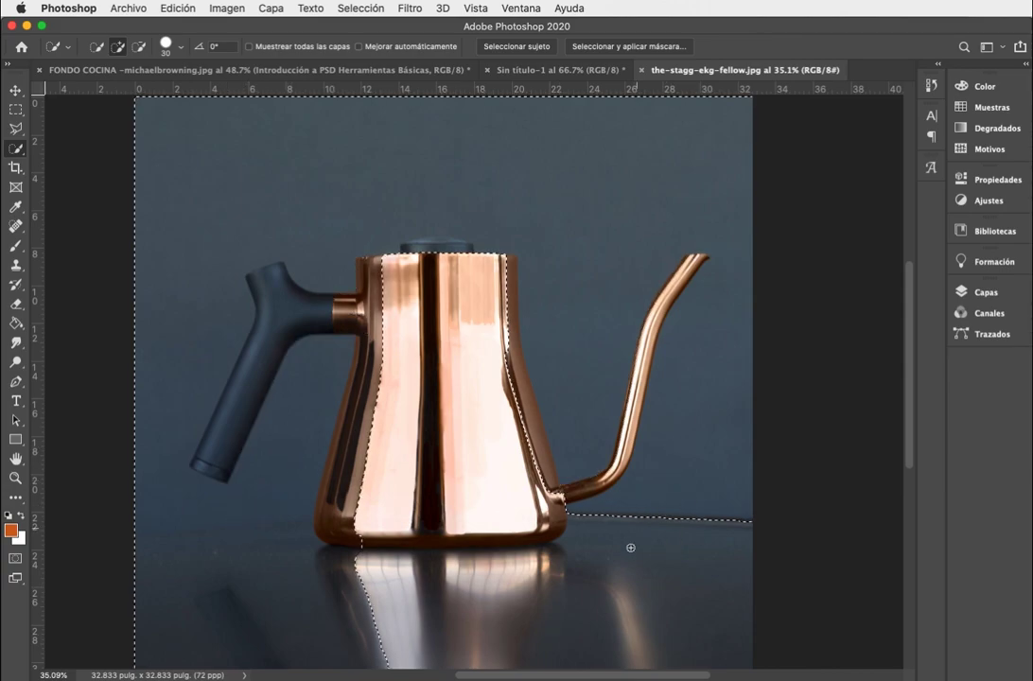
# Step: Subtract the kettle's spout, lid and handle from the background selection with Quick Selection strokes
pyautogui.press('alt')
pyautogui.moveTo(587, 498)
pyautogui.mouseDown()
pyautogui.moveTo(636, 434)
pyautogui.moveTo(627, 404)
pyautogui.moveTo(664, 267)
pyautogui.moveTo(689, 257)
pyautogui.mouseUp()
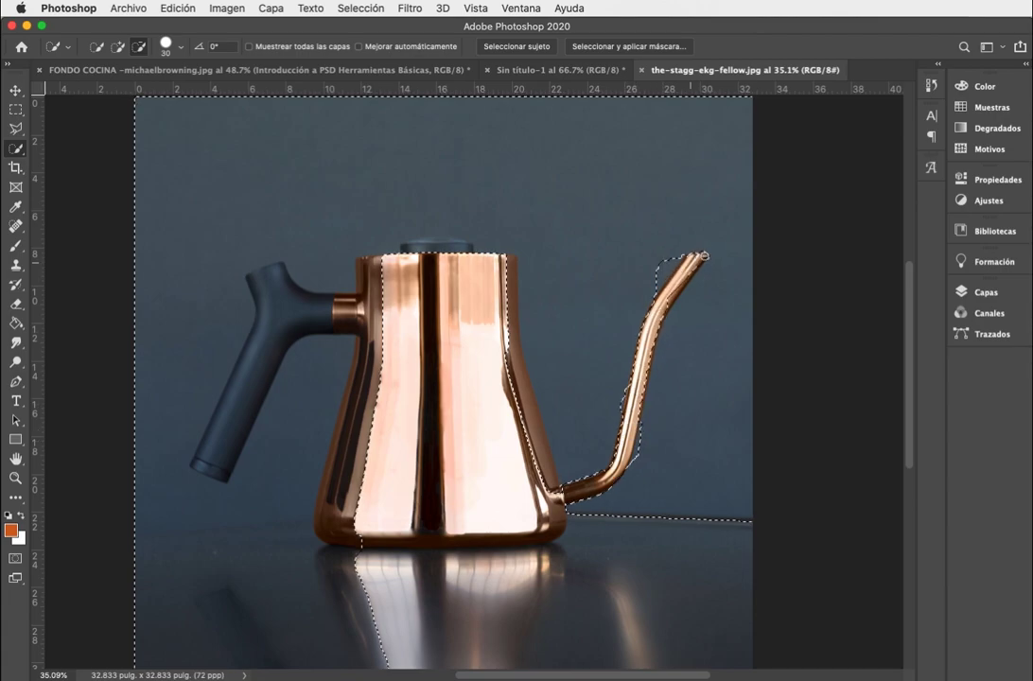
pyautogui.press('alt')
pyautogui.moveTo(380, 253)
pyautogui.mouseDown()
pyautogui.moveTo(465, 246)
pyautogui.moveTo(413, 246)
pyautogui.mouseUp()
pyautogui.press('alt')
pyautogui.moveTo(313, 300)
pyautogui.mouseDown()
pyautogui.moveTo(275, 295)
pyautogui.moveTo(281, 333)
pyautogui.moveTo(217, 423)
pyautogui.moveTo(200, 468)
pyautogui.mouseUp()
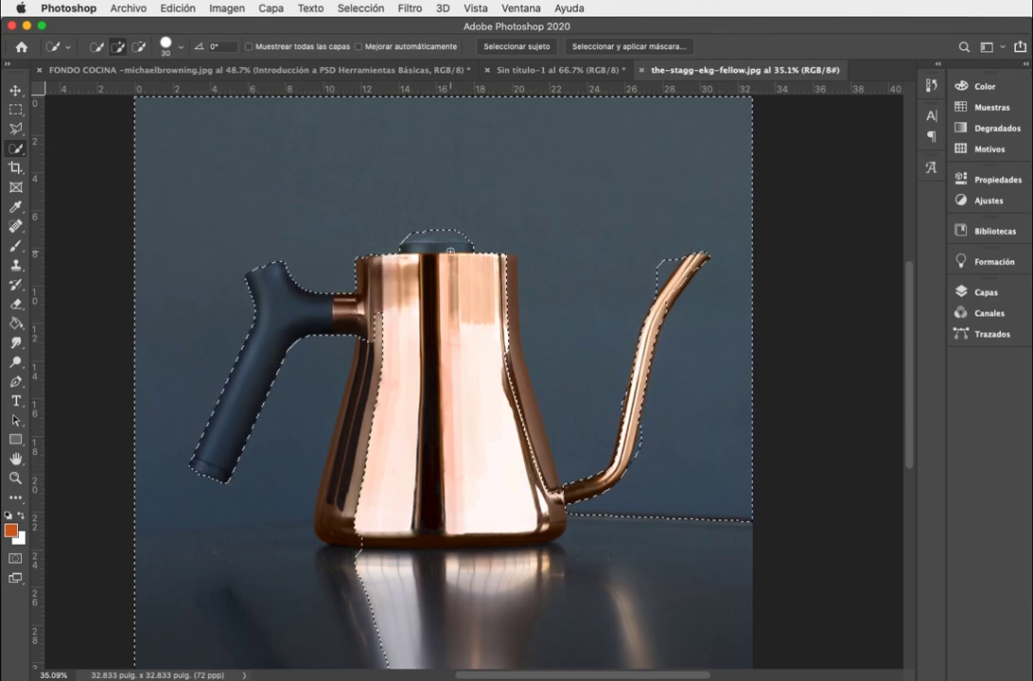
# Step: Check the selection edge around the lid and rim up close, and deselect everything
pyautogui.scroll(5, 375, 215)
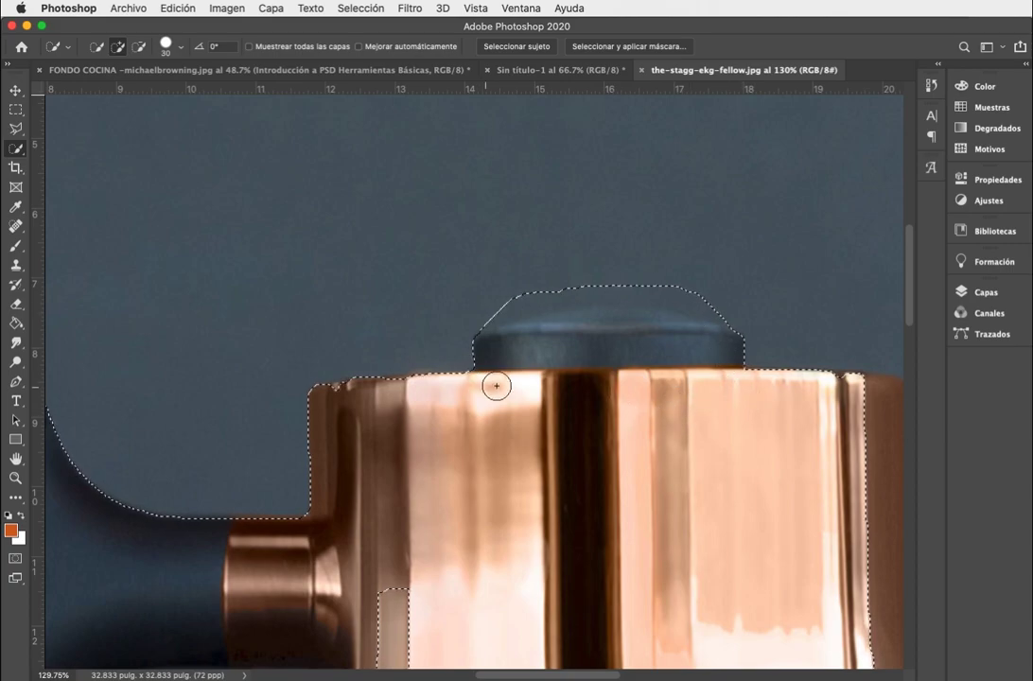
pyautogui.hotkey('ctrl', 'd')
pyautogui.scroll(-1, 493, 386)
pyautogui.scroll(-1, 500, 384)
pyautogui.hotkey('ctrl', 'z')
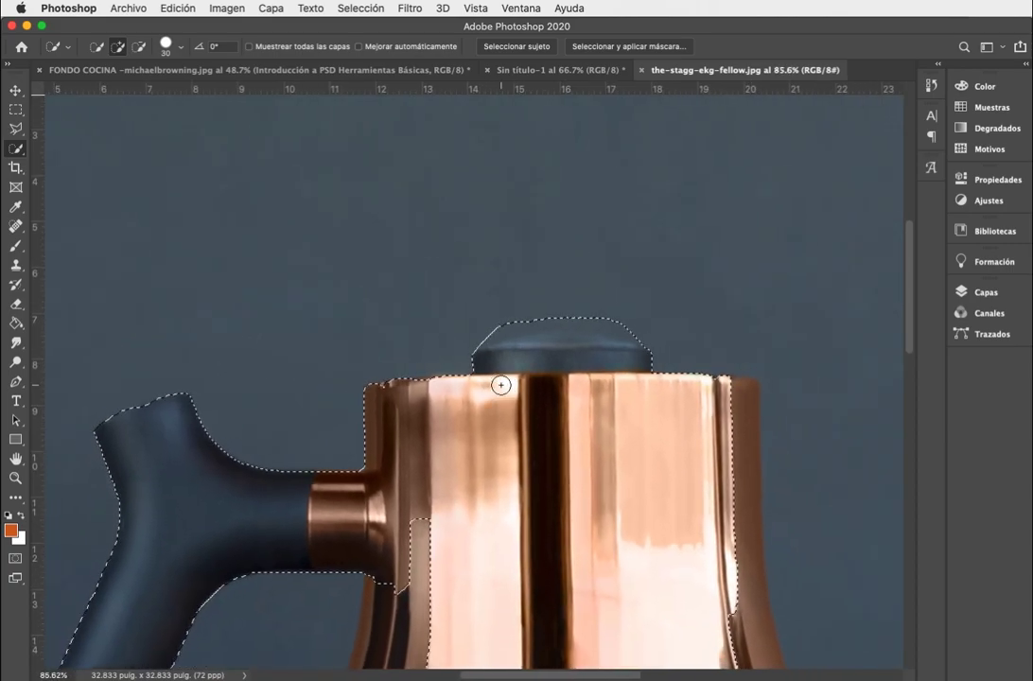
pyautogui.press('v')
pyautogui.hotkey('ctrl', 'd')
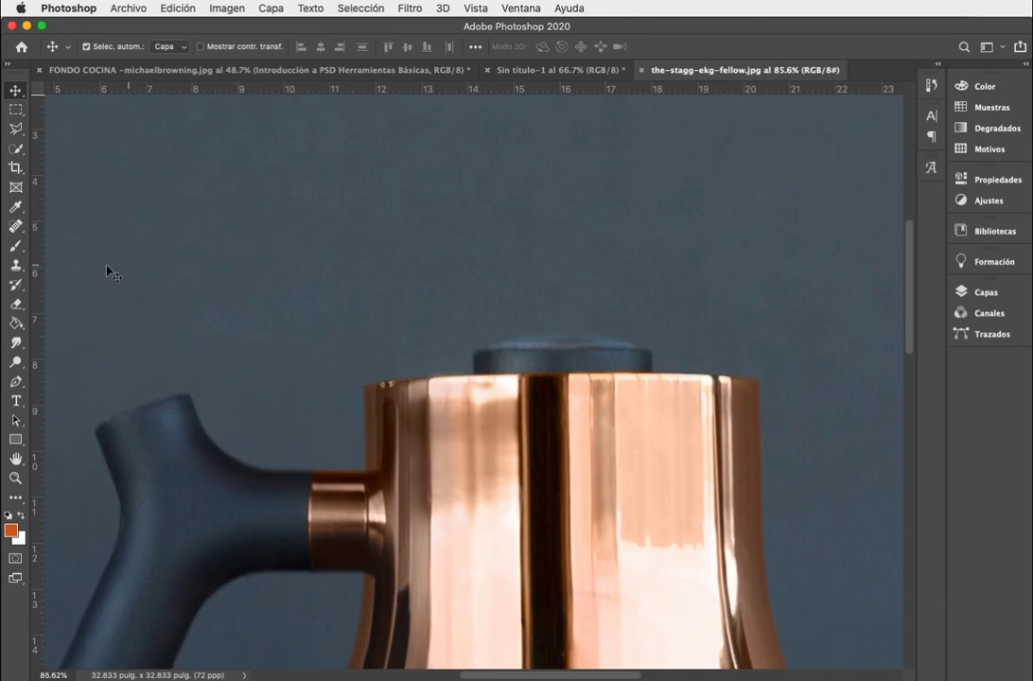
# Step: Try outlining the kettle's top rim with the Polygonal Lasso tool
pyautogui.press('l')
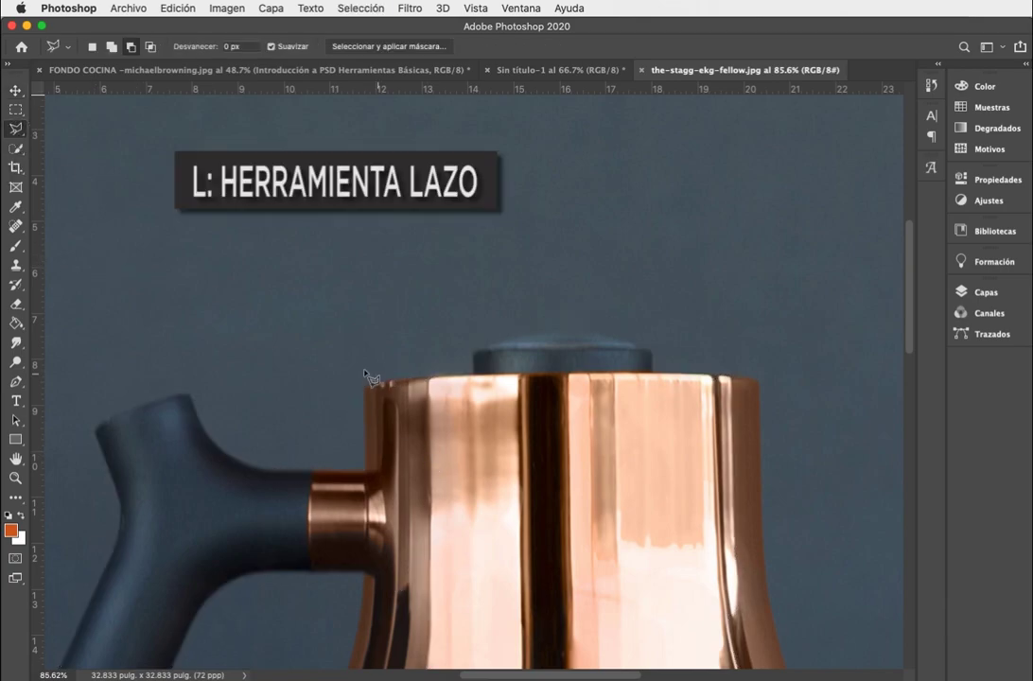
pyautogui.moveTo(366, 383)
pyautogui.mouseDown()
pyautogui.moveTo(474, 376)
pyautogui.moveTo(472, 351)
pyautogui.moveTo(528, 331)
pyautogui.moveTo(598, 335)
pyautogui.moveTo(673, 375)
pyautogui.mouseUp()
pyautogui.click(673, 376)
pyautogui.scroll(-6, 452, 479)
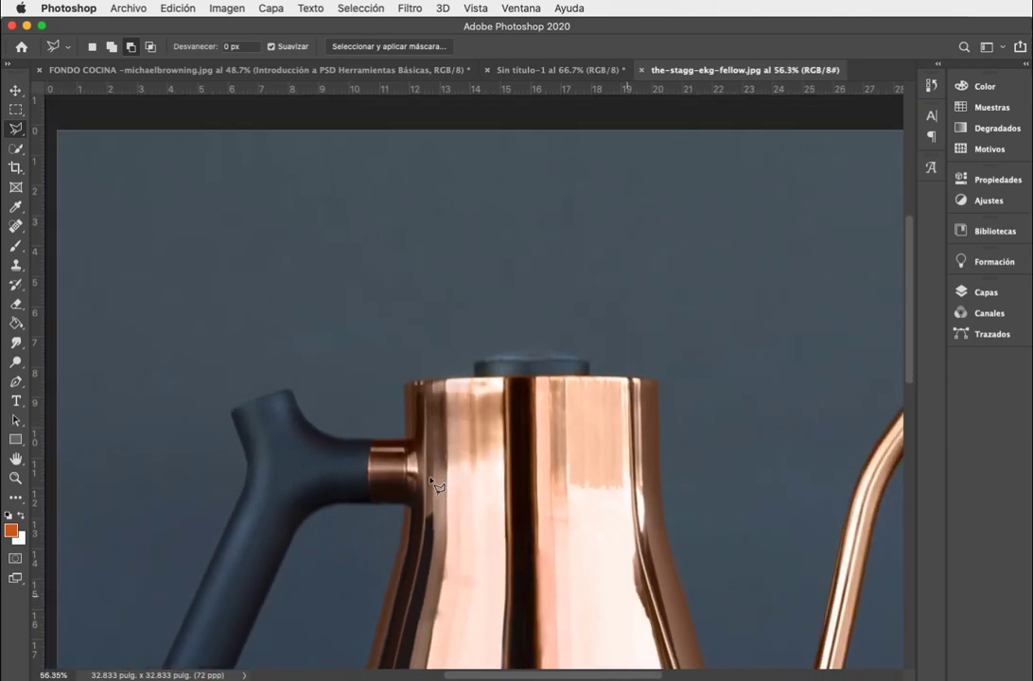
pyautogui.scroll(-2, 437, 484)
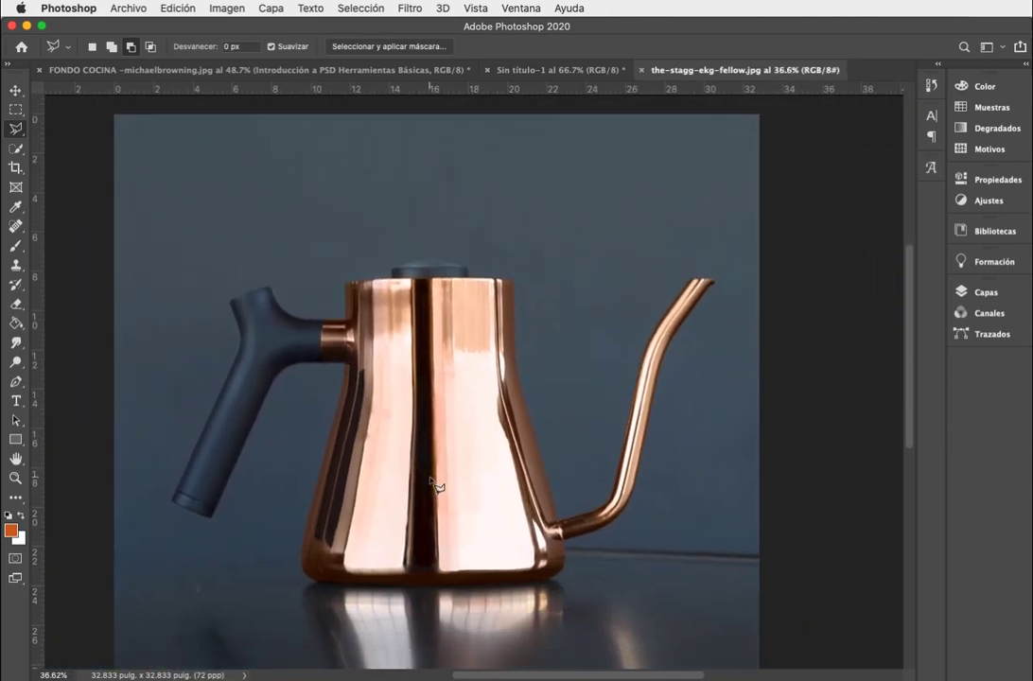
# Step: Draw a closed practice path of straight and curved segments above the kettle's lid with the Pen tool
pyautogui.click(12, 388)
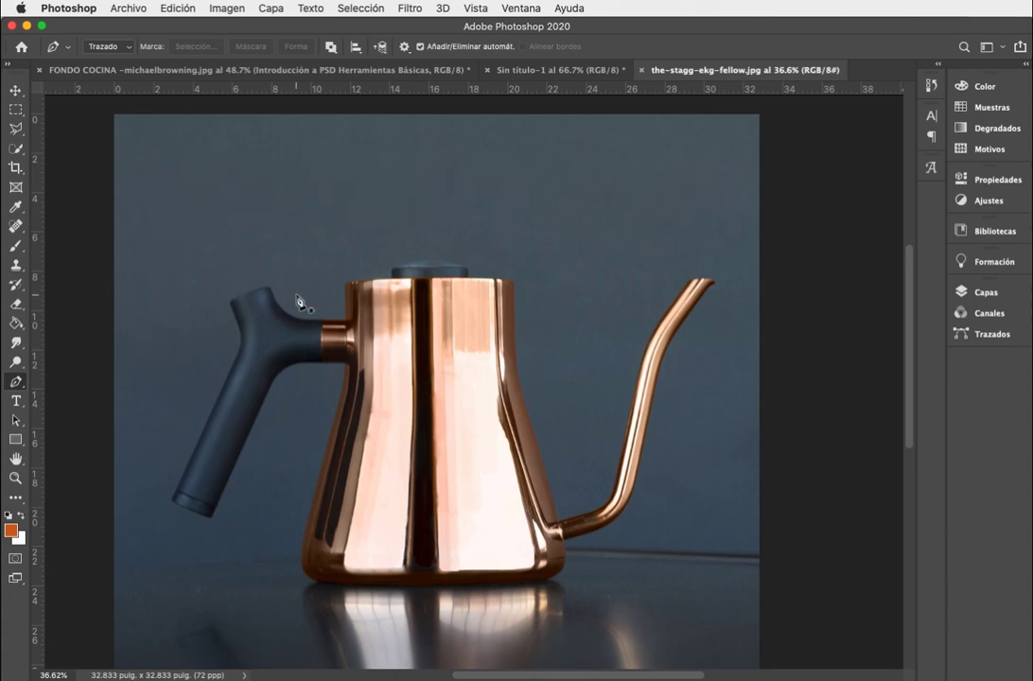
pyautogui.keyDown('alt'); pyautogui.scroll(1, 301, 302); pyautogui.keyUp('alt')
pyautogui.click(295, 219)
pyautogui.click(340, 224)
pyautogui.click(369, 210)
pyautogui.moveTo(369, 210); pyautogui.dragTo(450, 188)
pyautogui.click(438, 245)
pyautogui.moveTo(391, 250); pyautogui.dragTo(357, 243)
pyautogui.click(295, 220)
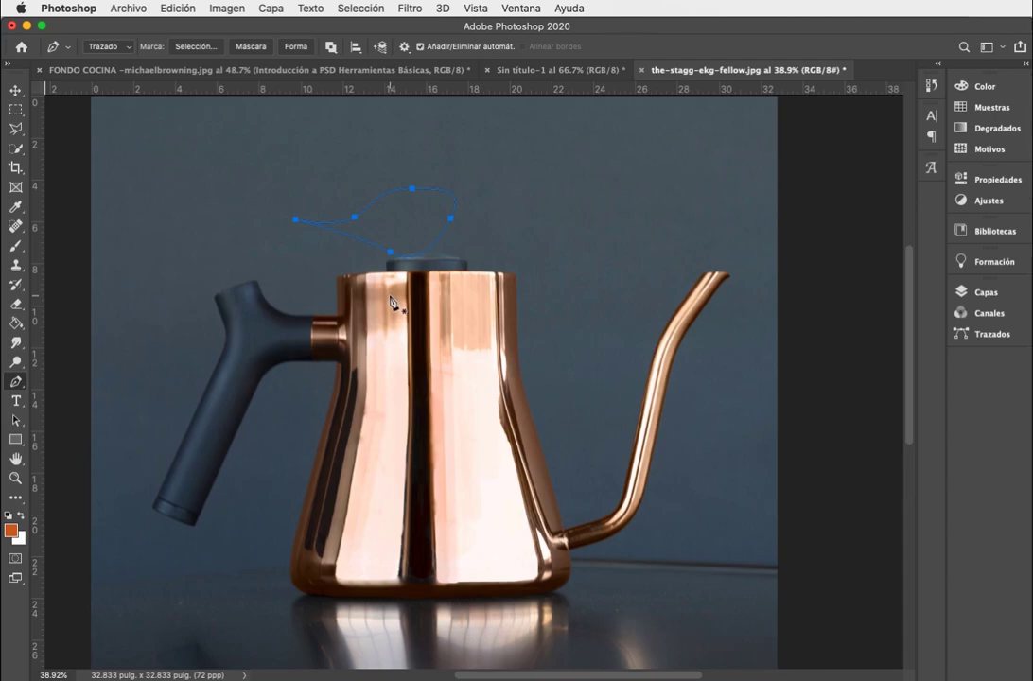
# Step: Undo every anchor point of the practice path above the lid
pyautogui.press('super+z')
pyautogui.press('super+z')
pyautogui.press('super+z')
pyautogui.press('super+z')
pyautogui.press('super+z')
pyautogui.press('super+z')
pyautogui.press('super+z')
pyautogui.press('super+z')
# Step: Start a Pen path at the rim's handle-side corner and trace along the rim and over the lid
pyautogui.scroll(5, 334, 328)
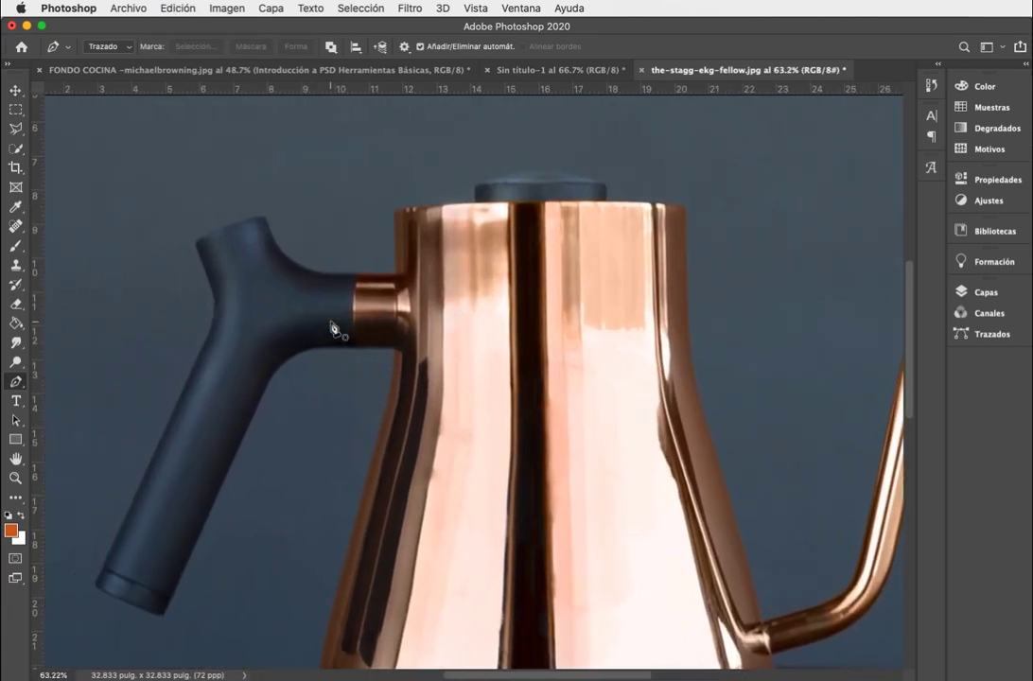
pyautogui.click(393, 212)
pyautogui.moveTo(455, 204); pyautogui.dragTo(475, 205)
pyautogui.click(475, 190)
pyautogui.moveTo(503, 175); pyautogui.dragTo(553, 172)
pyautogui.click(585, 184)
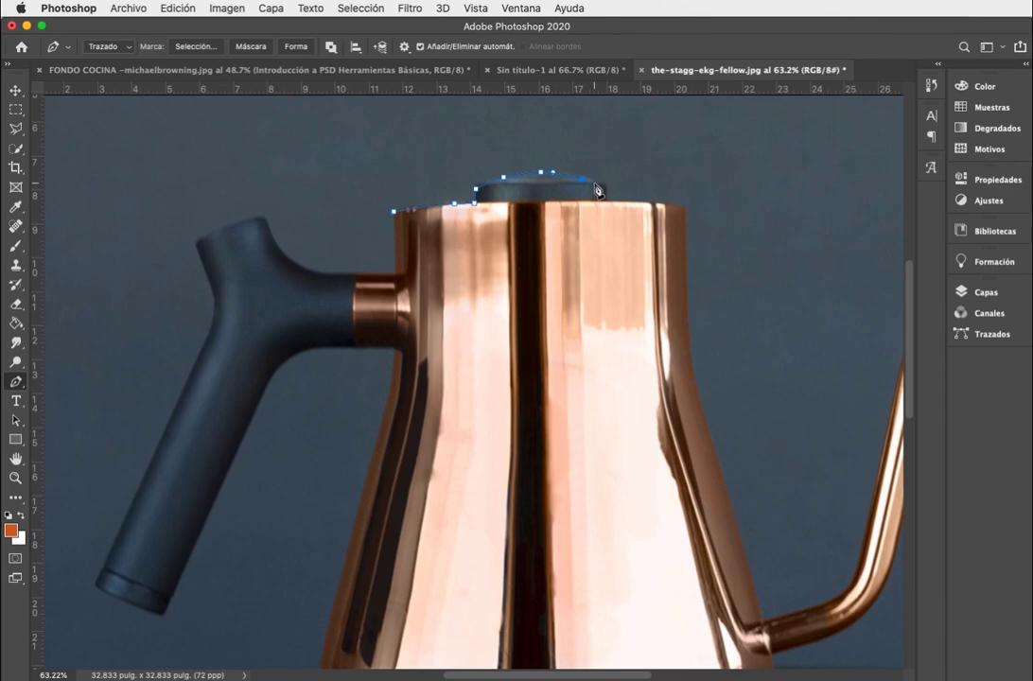
pyautogui.click(606, 188)
# Step: Continue the path from the lid along the rim to its spout-side corner and down the straight neck
pyautogui.scroll(5, 610, 210)
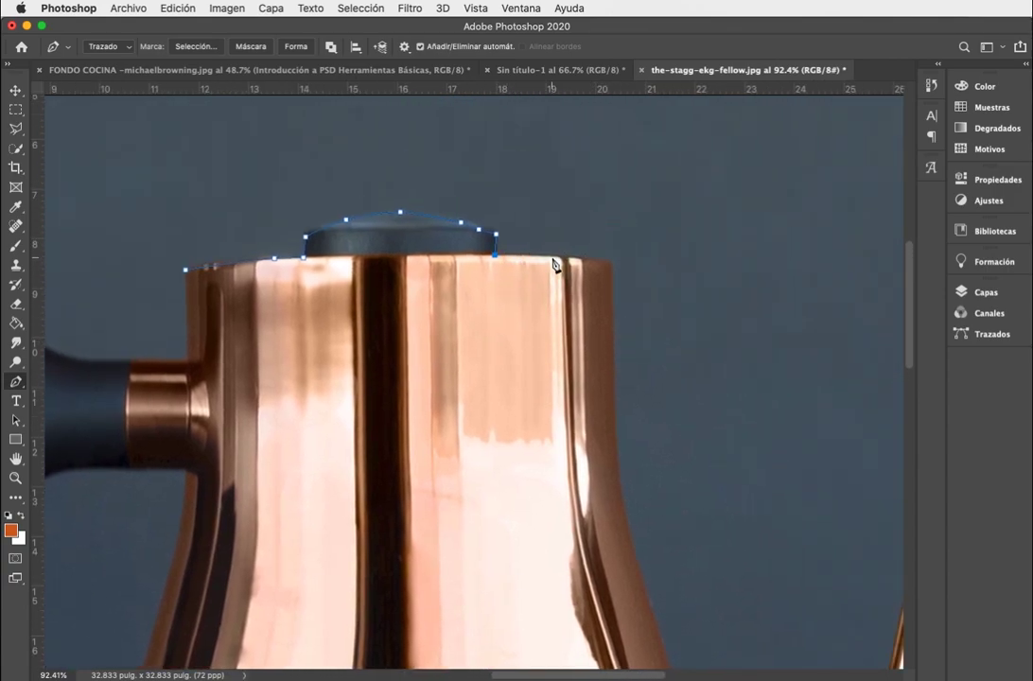
pyautogui.moveTo(564, 259); pyautogui.dragTo(586, 263)
pyautogui.click(610, 266)
pyautogui.click(618, 467)
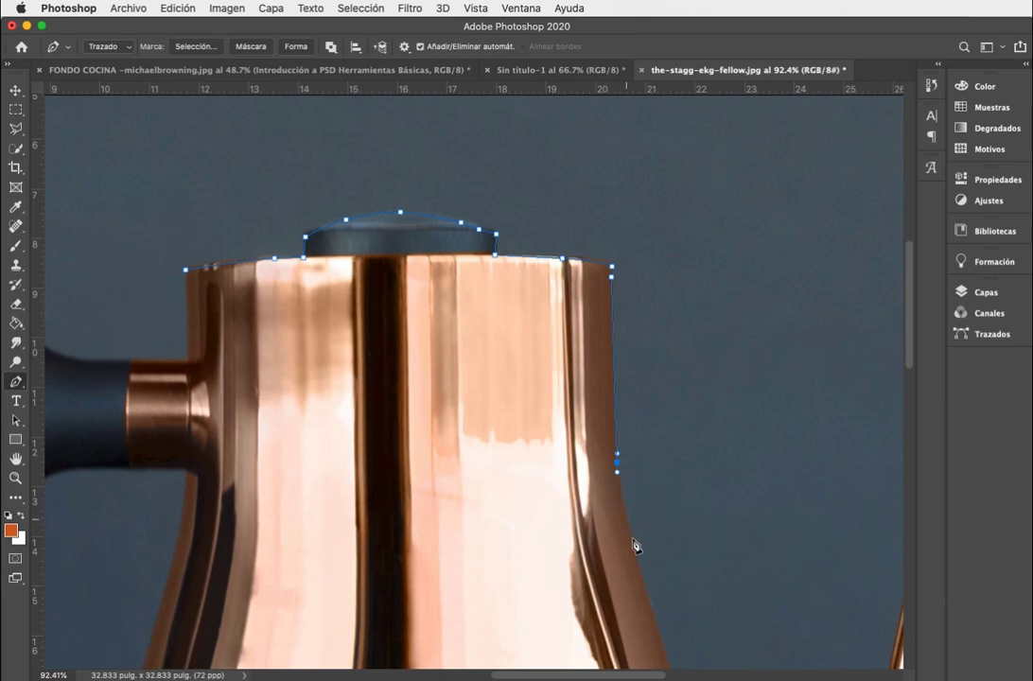
# Step: Trace the flaring spout-side edge of the kettle's body down to the upper spout joint
pyautogui.scroll(-3, 633, 542)
pyautogui.hscroll(2, 634, 542)
pyautogui.click(559, 357)
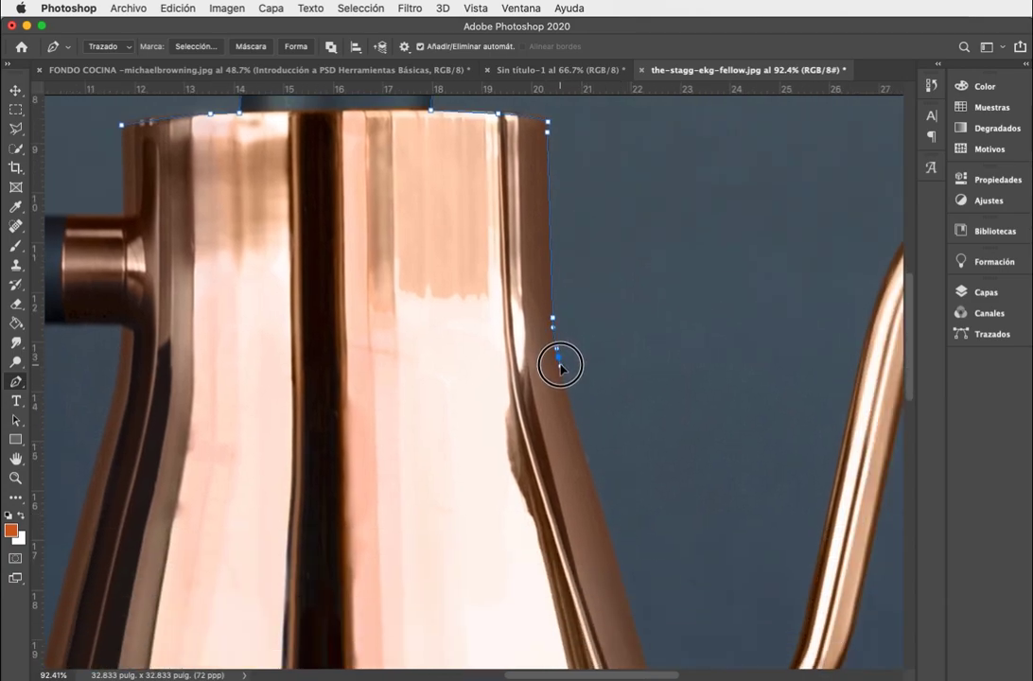
pyautogui.scroll(-5, 560, 366)
pyautogui.hscroll(2, 563, 369)
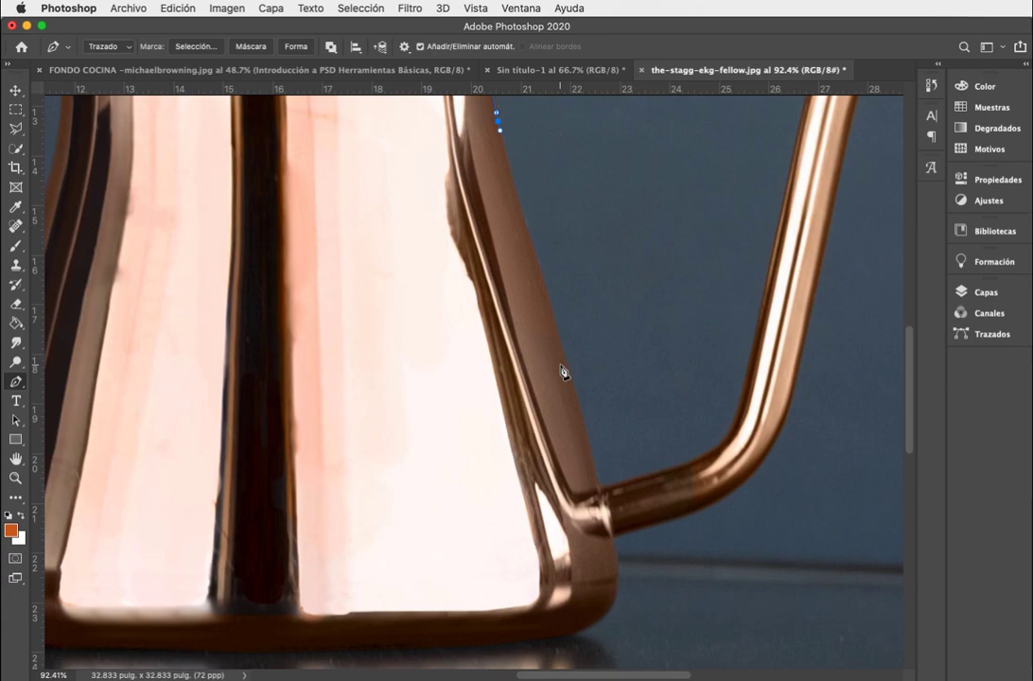
pyautogui.click(601, 489)
pyautogui.click(606, 492)
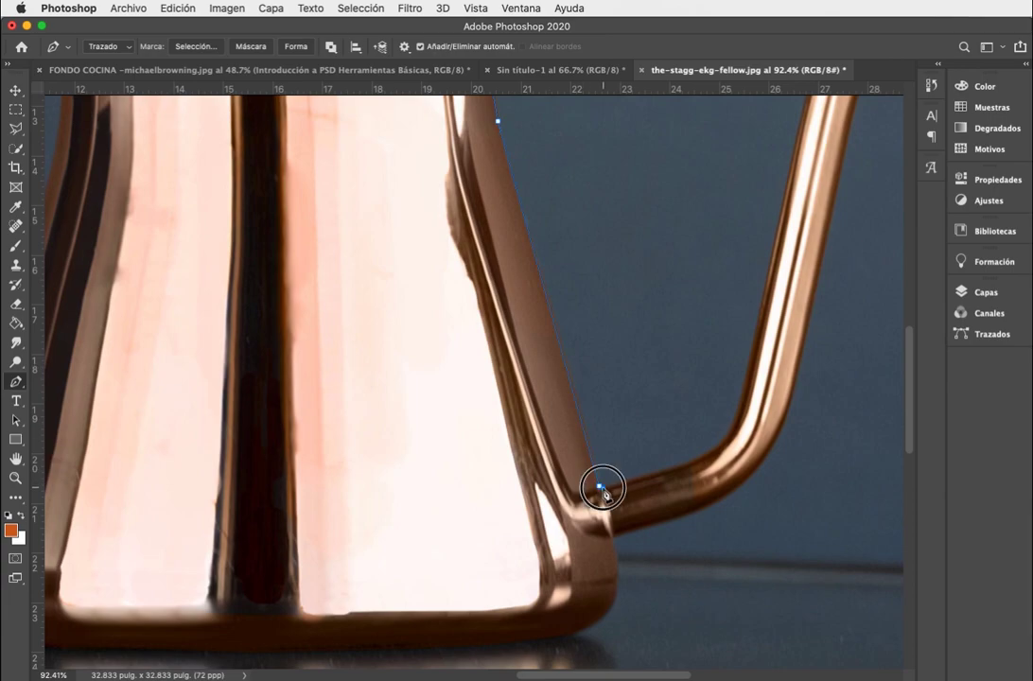
# Step: Trace the spout's inner edge from the body joint around its lower bend
pyautogui.scroll(2, 666, 477)
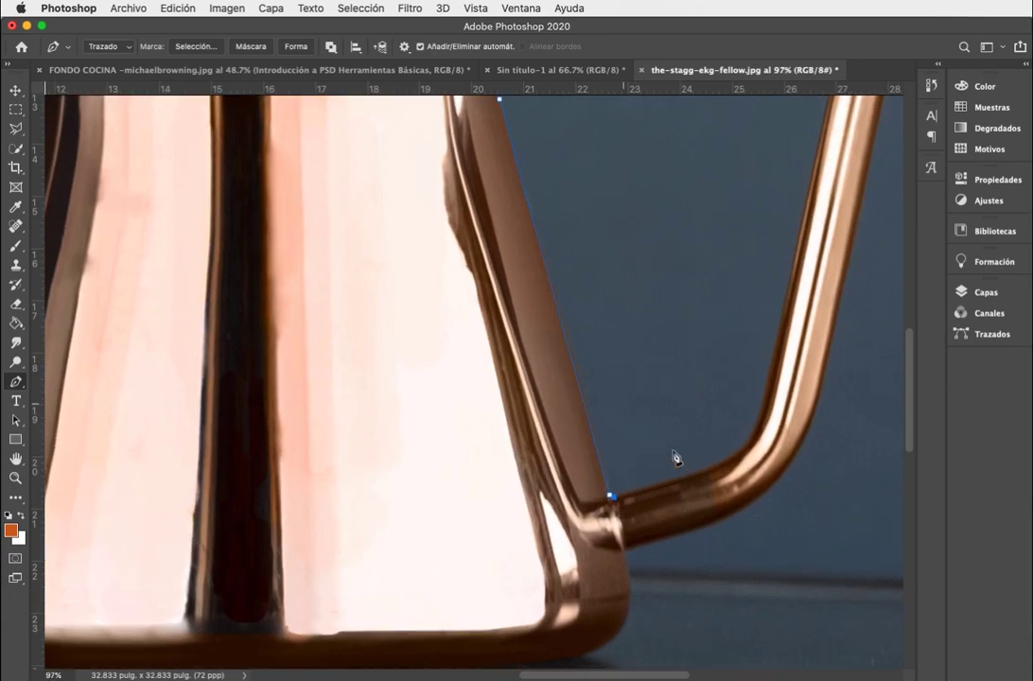
pyautogui.moveTo(688, 500); pyautogui.dragTo(705, 504)
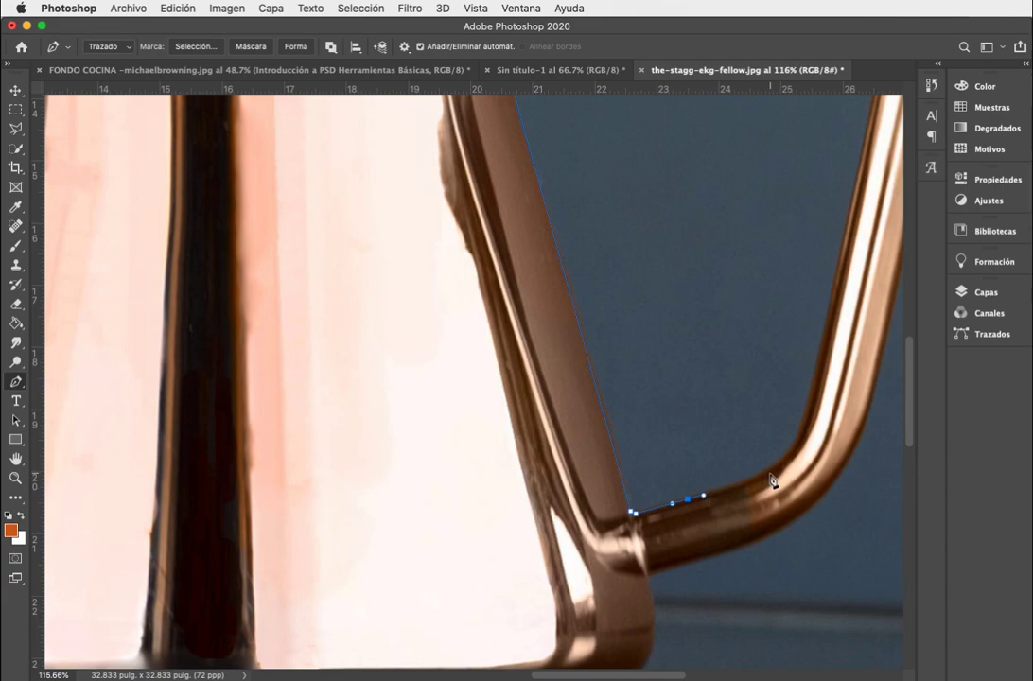
pyautogui.moveTo(771, 468); pyautogui.dragTo(807, 414)
# Step: Continue the path up the spout's inner edge, through the upper bend and around the pouring tip
pyautogui.scroll(5, 846, 277)
pyautogui.hscroll(2, 846, 276)
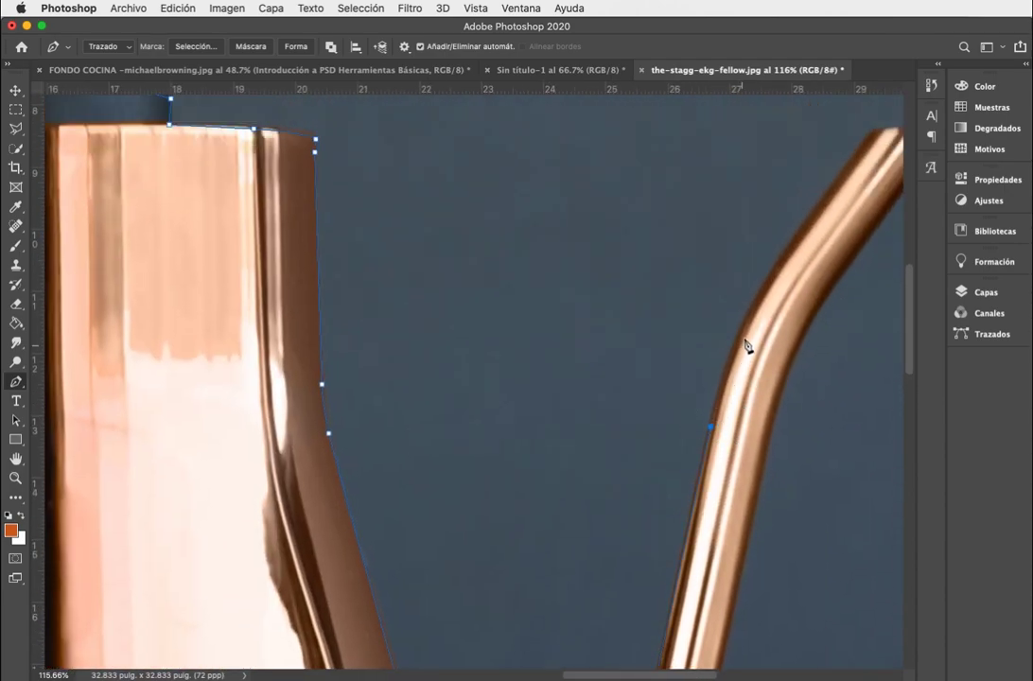
pyautogui.moveTo(740, 330); pyautogui.dragTo(753, 295)
pyautogui.moveTo(819, 203); pyautogui.dragTo(829, 194)
pyautogui.click(871, 129)
pyautogui.hscroll(2, 876, 141)
pyautogui.click(784, 125)
pyautogui.click(814, 140)
pyautogui.click(797, 148)
# Step: Trace the spout's outer edge from the tip down around both bends to the lower body joint
pyautogui.moveTo(717, 255); pyautogui.dragTo(712, 265)
pyautogui.moveTo(662, 343); pyautogui.dragTo(659, 359)
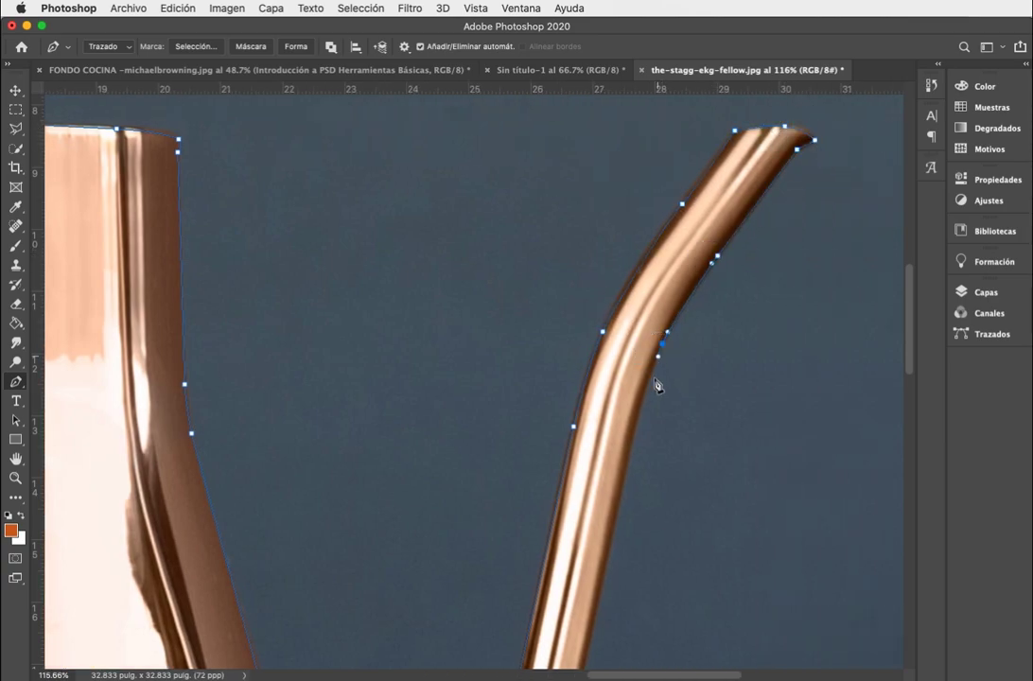
pyautogui.moveTo(622, 495); pyautogui.dragTo(470, 597)
pyautogui.scroll(-5, 616, 548)
pyautogui.hscroll(-1, 616, 549)
pyautogui.click(597, 453)
pyautogui.click(377, 624)
# Step: Trace the kettle's base from below the spout, along the bottom edge and around the handle-side corner
pyautogui.scroll(-3, 378, 626)
pyautogui.moveTo(375, 480); pyautogui.dragTo(362, 503)
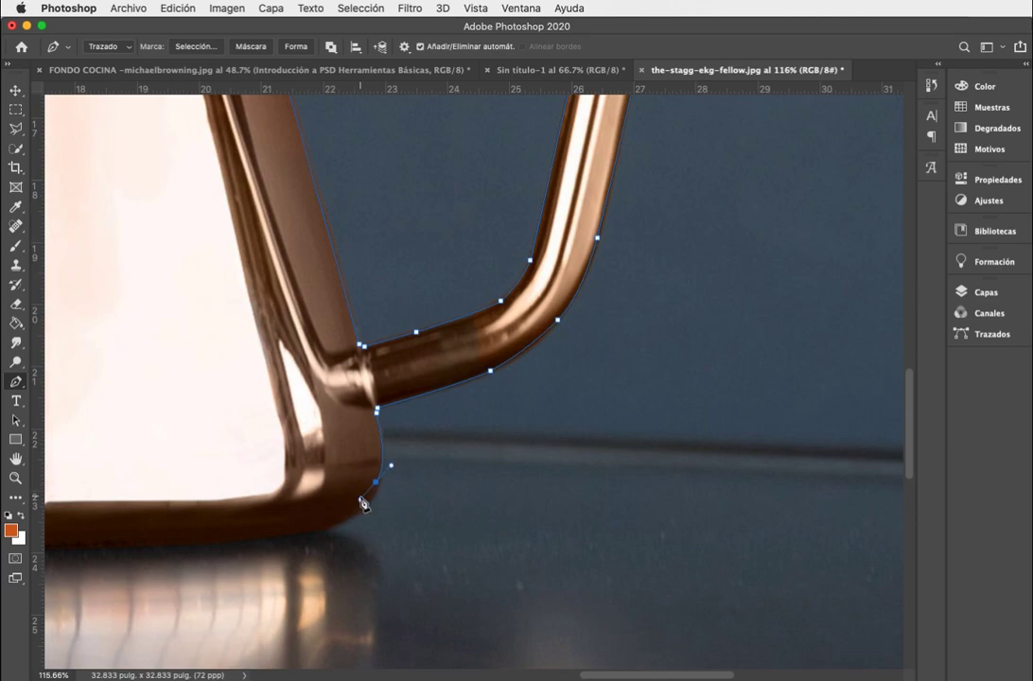
pyautogui.moveTo(312, 530); pyautogui.dragTo(223, 542)
pyautogui.hscroll(-11, 224, 542)
pyautogui.moveTo(719, 571); pyautogui.dragTo(700, 571)
pyautogui.moveTo(435, 560); pyautogui.dragTo(331, 487)
pyautogui.moveTo(348, 416); pyautogui.dragTo(350, 388)
# Step: Continue the path up the handle-side edge of the body to the underside of the handle joint
pyautogui.scroll(5, 352, 378)
pyautogui.click(417, 199)
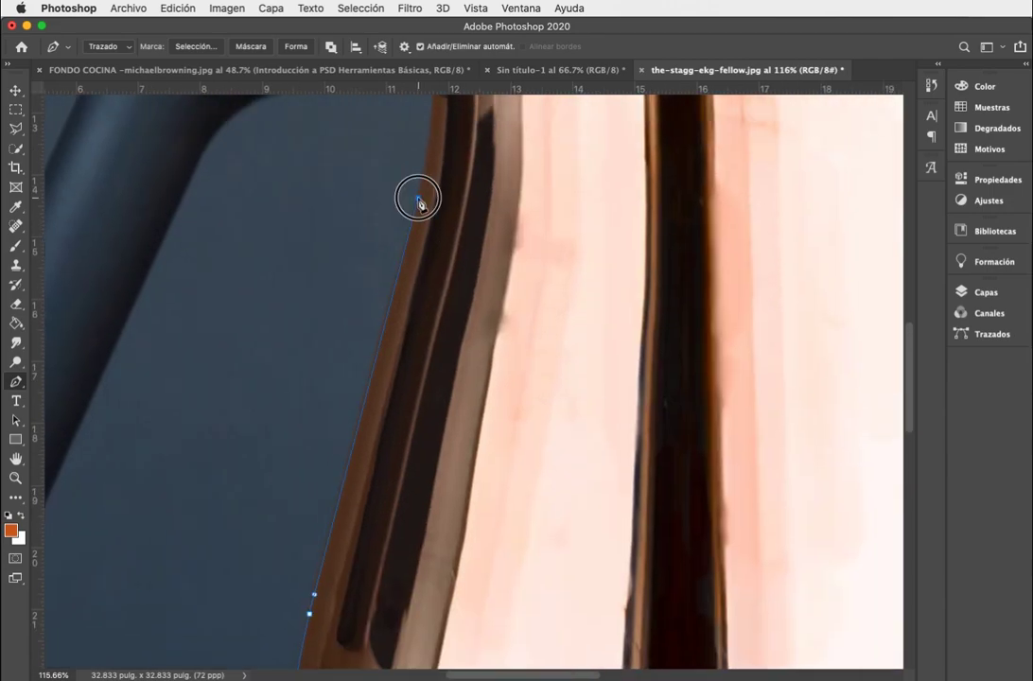
pyautogui.scroll(3, 407, 236)
pyautogui.click(413, 242)
pyautogui.click(404, 236)
# Step: Trace the handle's underside and inner edge from the body joint down to the end of the grip
pyautogui.moveTo(280, 236); pyautogui.dragTo(268, 235)
pyautogui.moveTo(198, 271); pyautogui.dragTo(191, 293)
pyautogui.moveTo(157, 344); pyautogui.dragTo(136, 401)
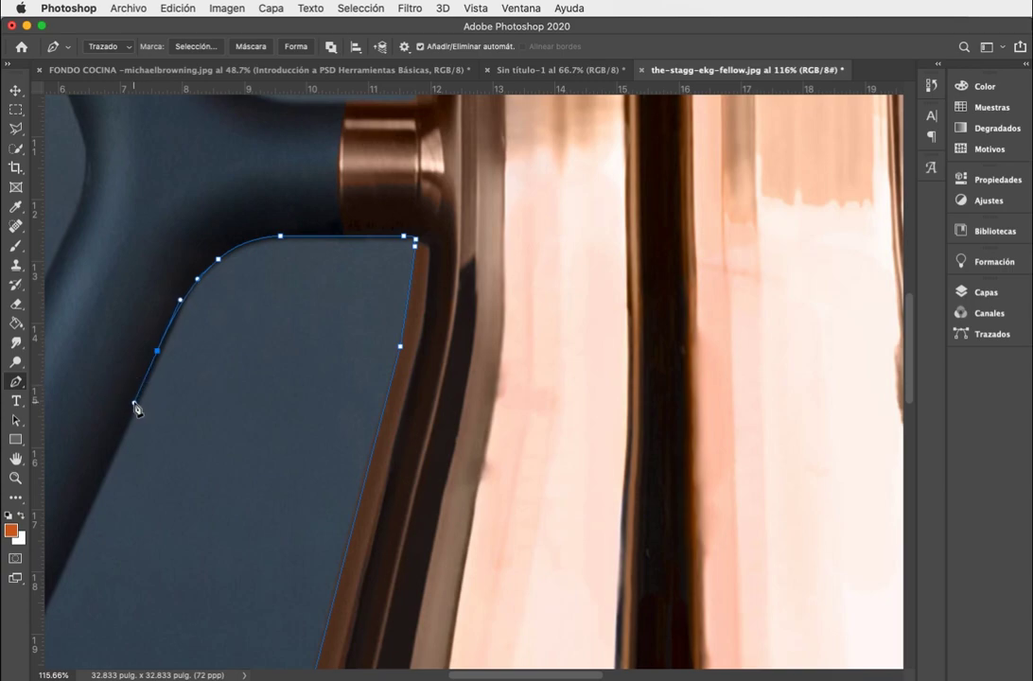
pyautogui.scroll(-4, 284, 473)
pyautogui.hscroll(-6, 284, 473)
pyautogui.moveTo(296, 519); pyautogui.dragTo(296, 524)
pyautogui.click(281, 549)
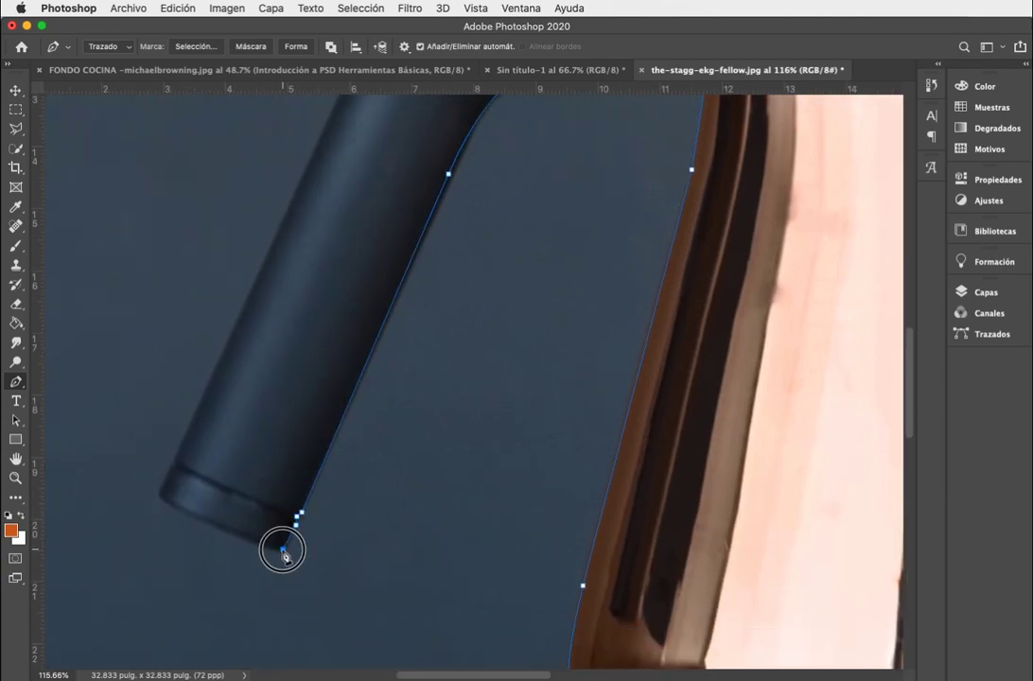
# Step: Trace around the grip's end cap and up the handle's outer edge past its inward bend
pyautogui.click(224, 528)
pyautogui.click(160, 486)
pyautogui.click(172, 466)
pyautogui.scroll(-6, 314, 373)
pyautogui.hscroll(2, 314, 373)
pyautogui.click(259, 431)
pyautogui.moveTo(288, 370); pyautogui.dragTo(288, 346)
pyautogui.moveTo(277, 282)
pyautogui.mouseDown()
pyautogui.moveTo(281, 294)
pyautogui.moveTo(278, 284)
pyautogui.mouseUp()
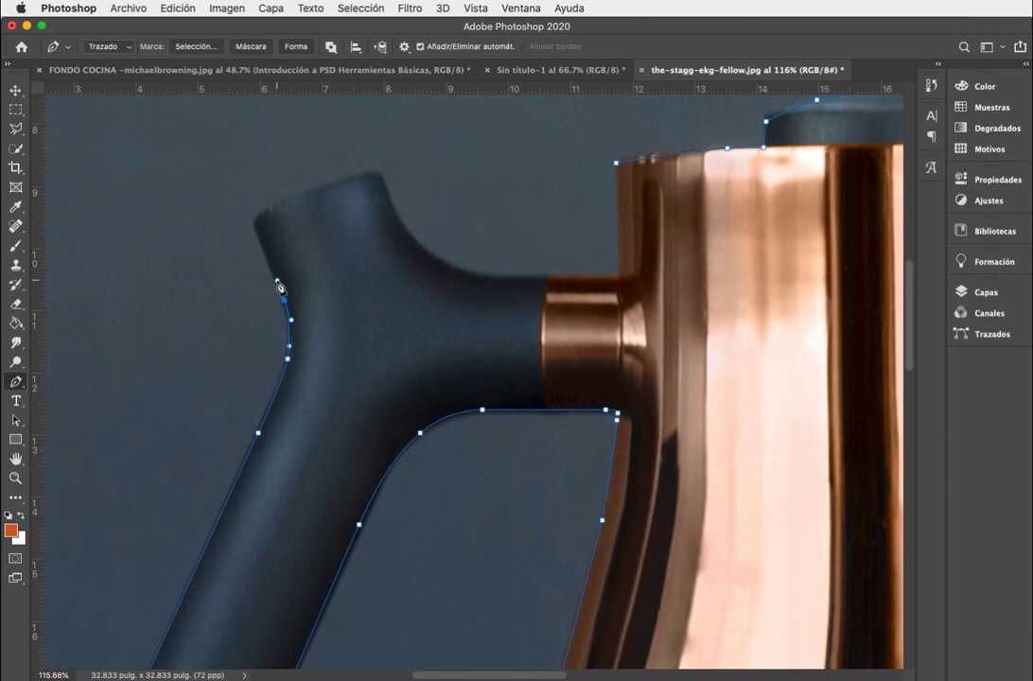
# Step: Trace around the handle's upper tip and down its inner curve toward the straight section joining the body
pyautogui.click(253, 221)
pyautogui.moveTo(265, 220); pyautogui.dragTo(263, 210)
pyautogui.moveTo(326, 185); pyautogui.dragTo(381, 179)
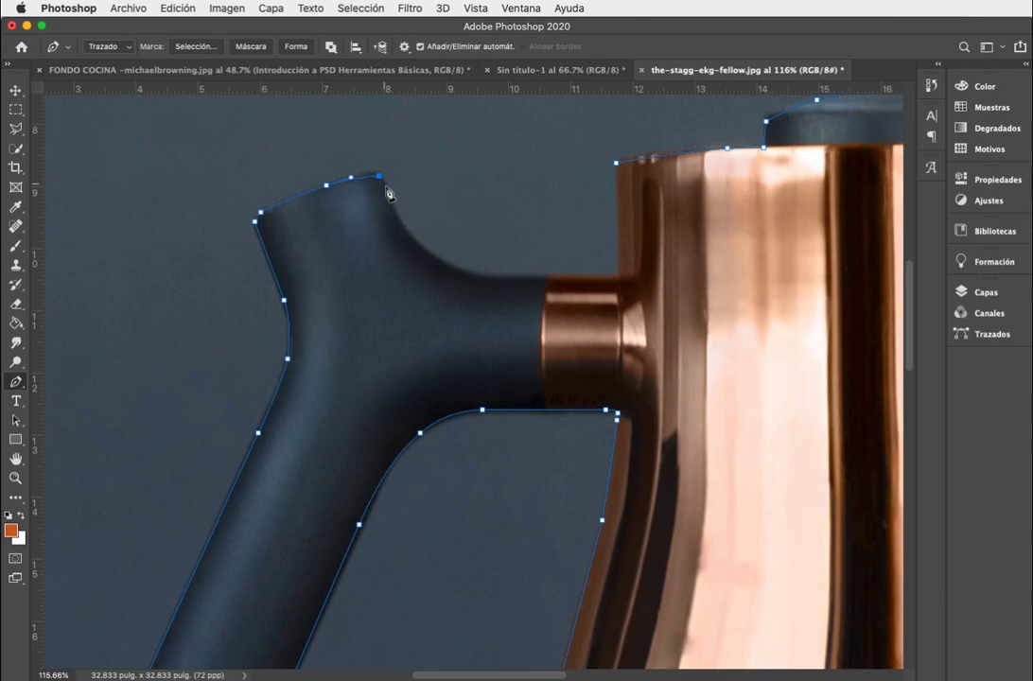
pyautogui.click(385, 186)
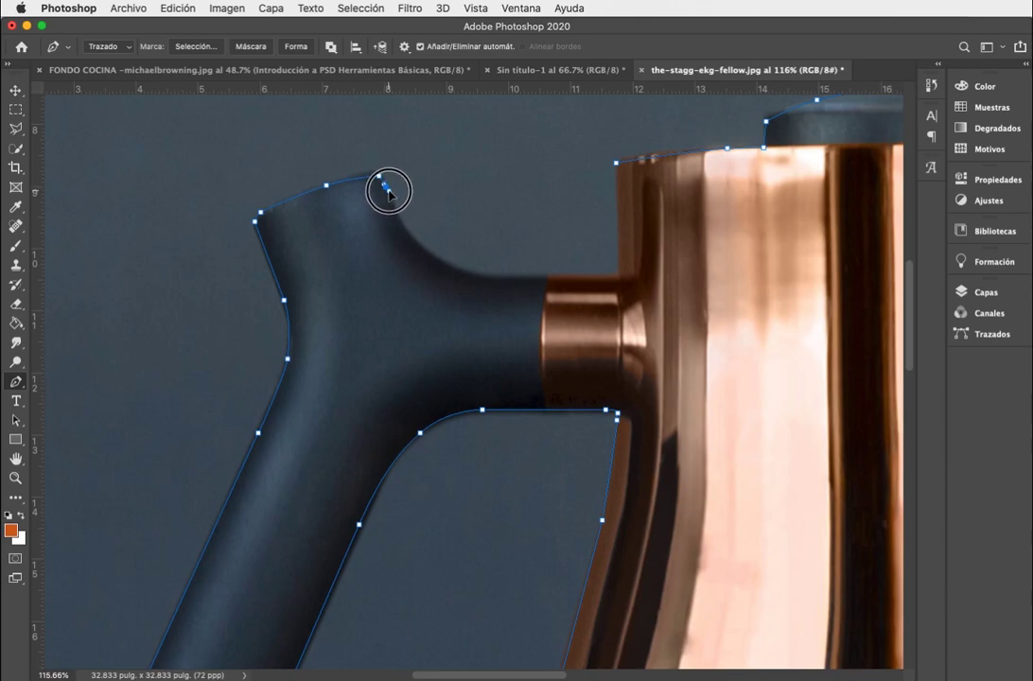
pyautogui.moveTo(430, 255); pyautogui.dragTo(482, 275)
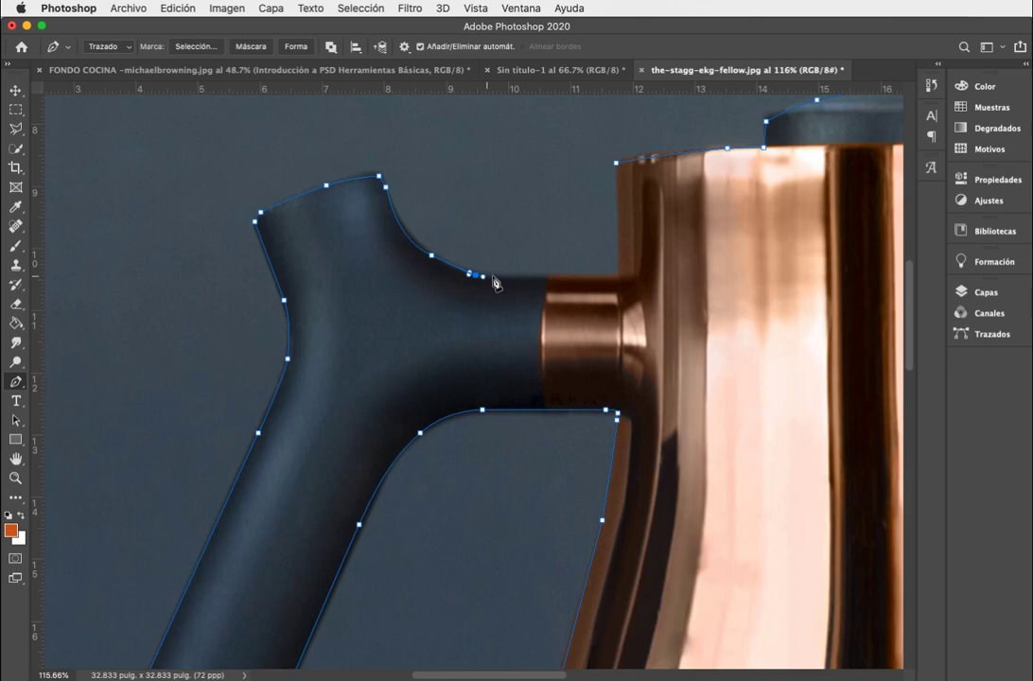
# Step: Trace the top edge of the handle joint and up the body's side, closing the path at its starting point on the rim
pyautogui.click(545, 277)
pyautogui.click(616, 276)
pyautogui.click(616, 166)
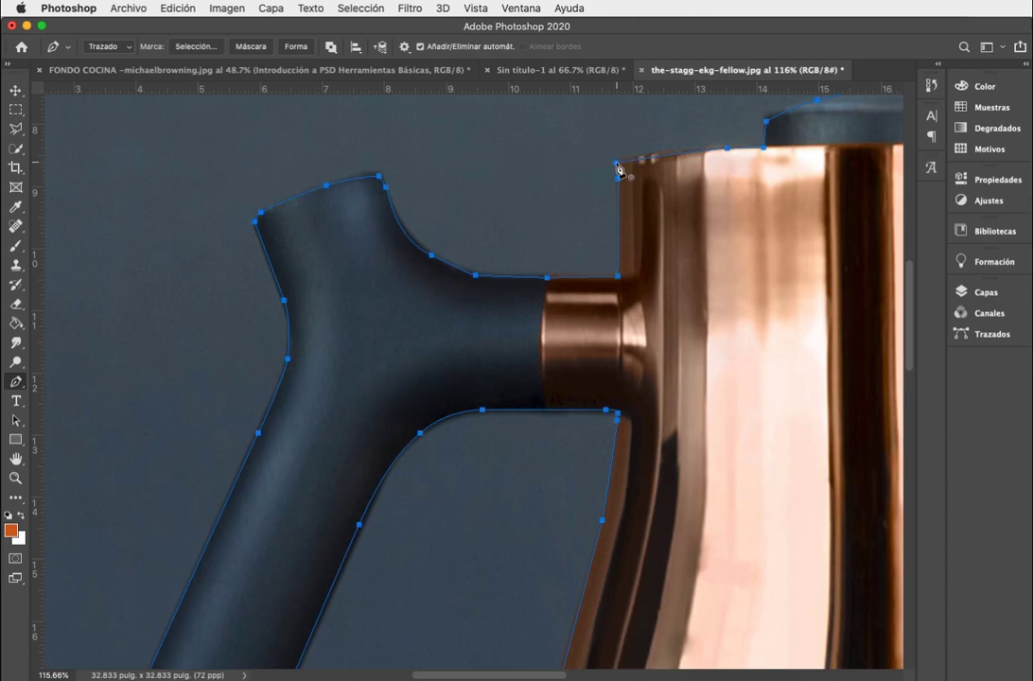
pyautogui.scroll(-5, 708, 281)
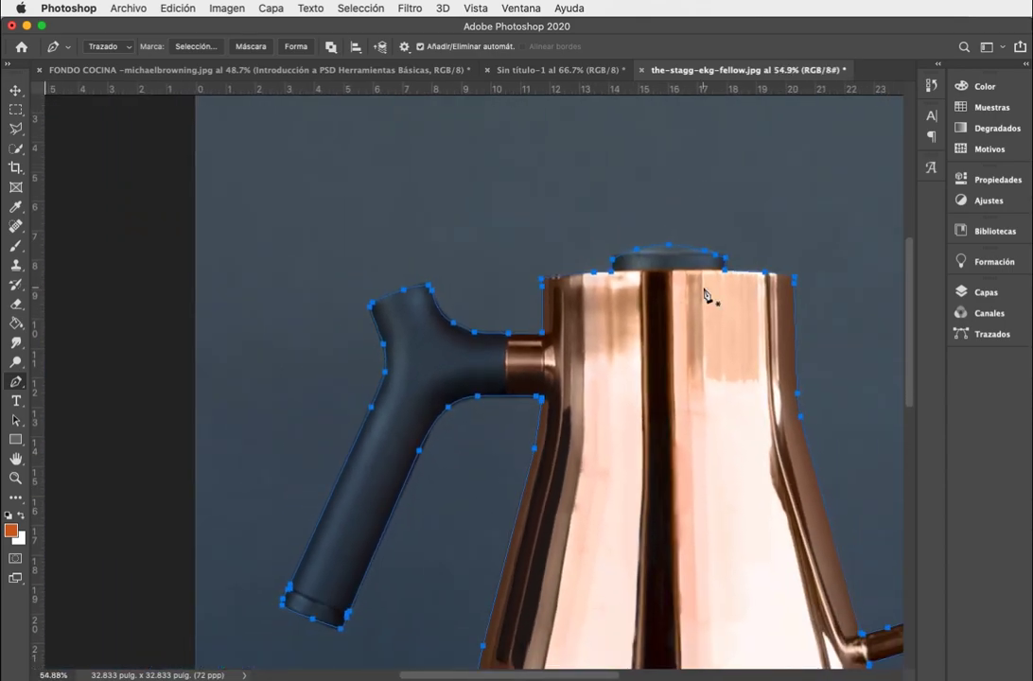
pyautogui.scroll(-4, 704, 295)
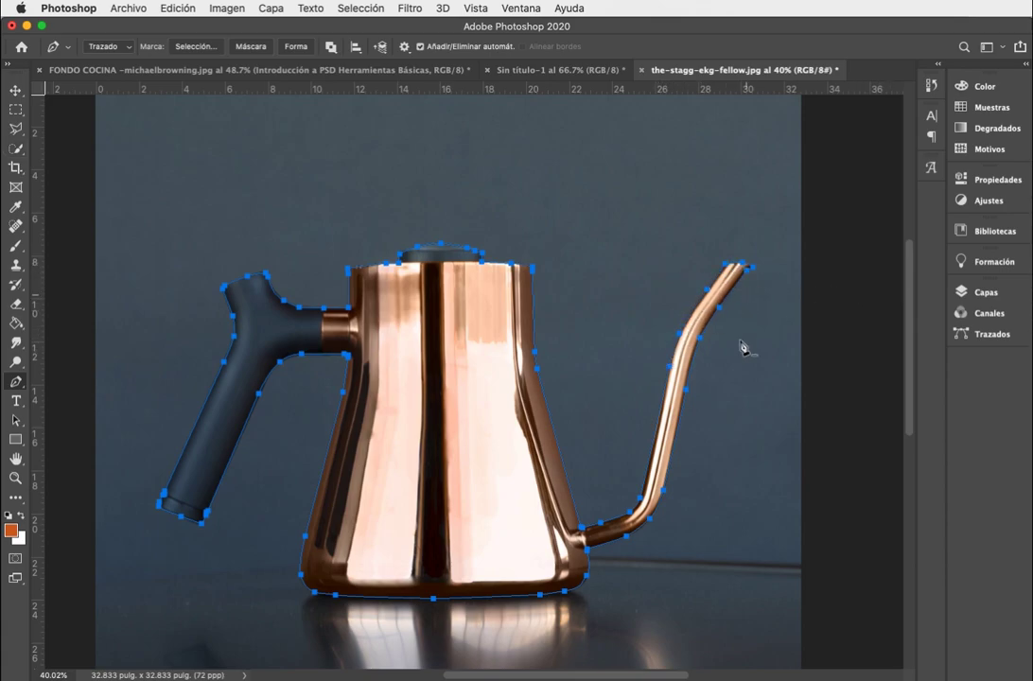
# Step: Load the kettle's work path as a selection
pyautogui.click(998, 302)
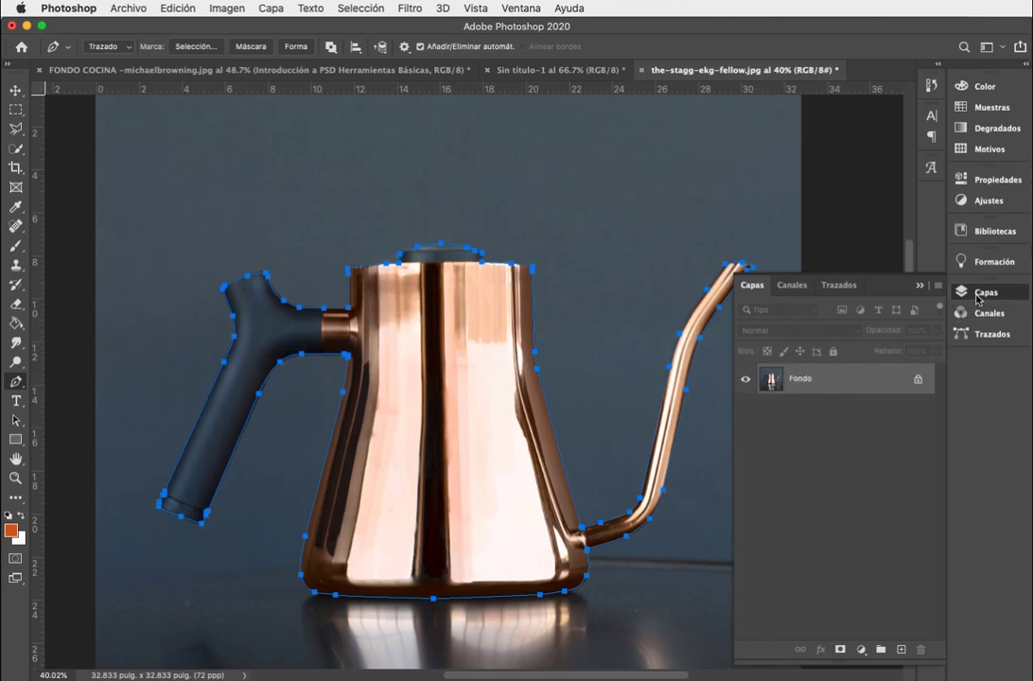
pyautogui.click(836, 287)
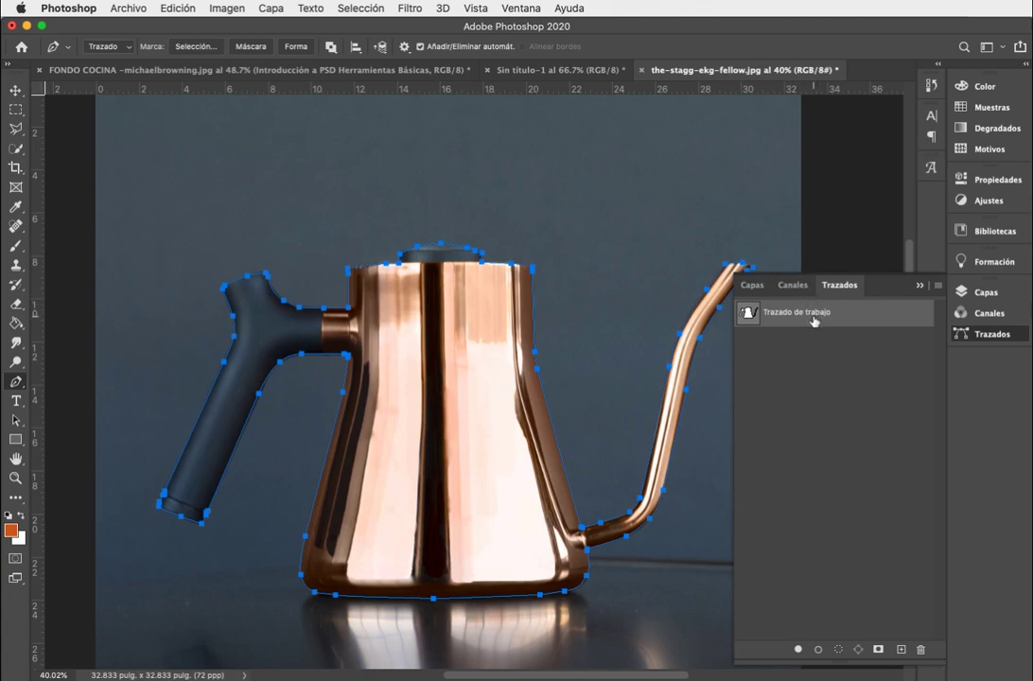
pyautogui.click(838, 650)
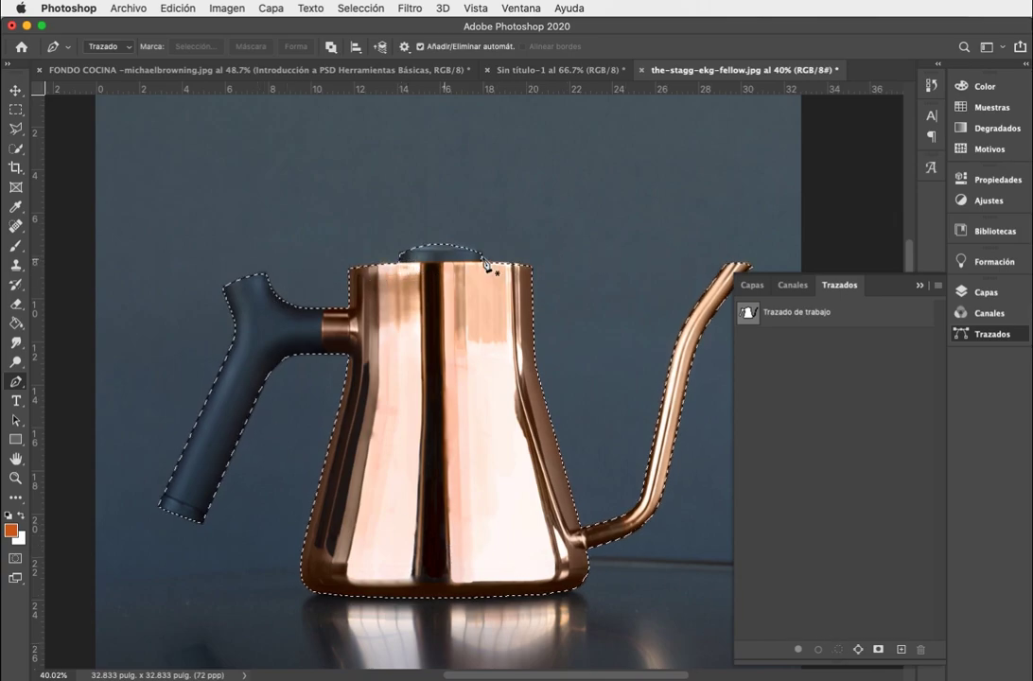
# Step: Copy the selected kettle from its floating photo window into the Sin título-1 document and reposition it over the canvas
pyautogui.click(752, 286)
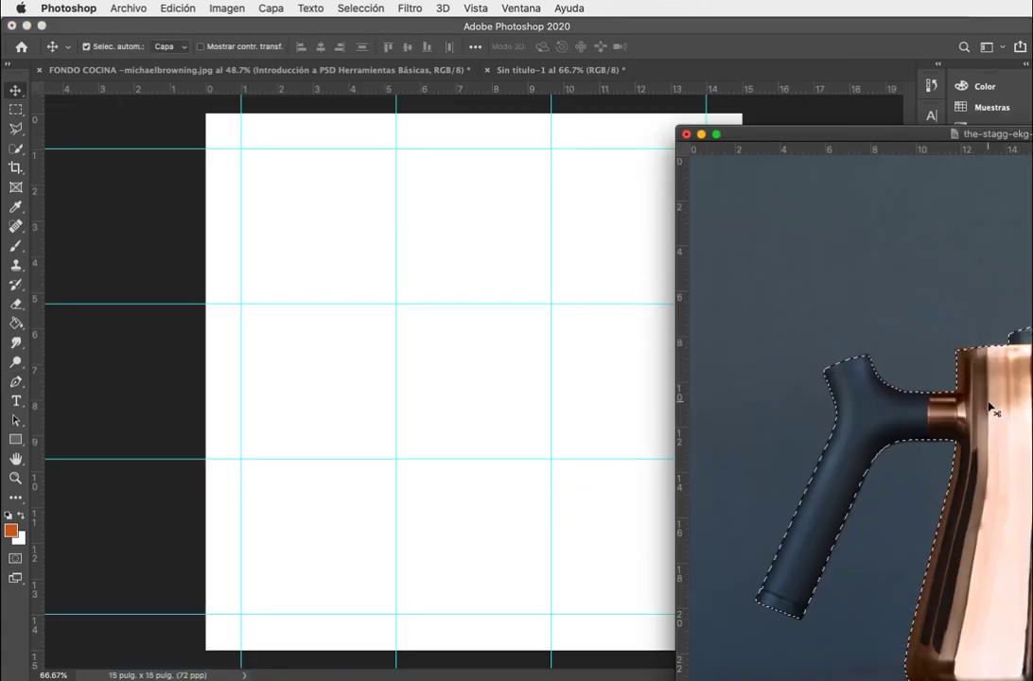
pyautogui.moveTo(989, 137); pyautogui.dragTo(832, 45)
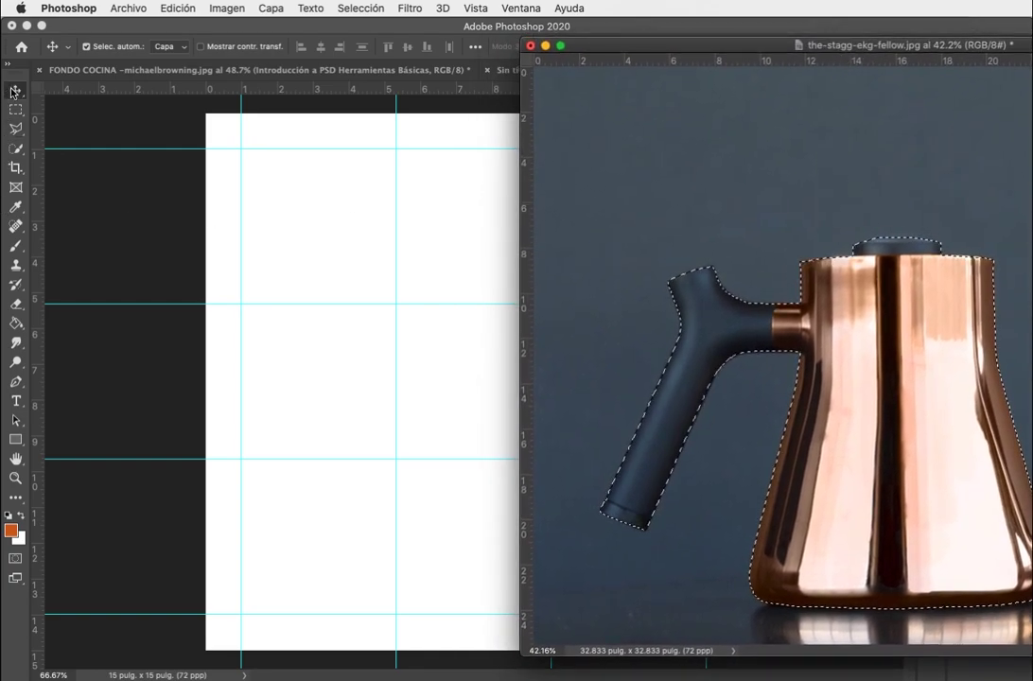
pyautogui.moveTo(911, 350); pyautogui.dragTo(378, 305)
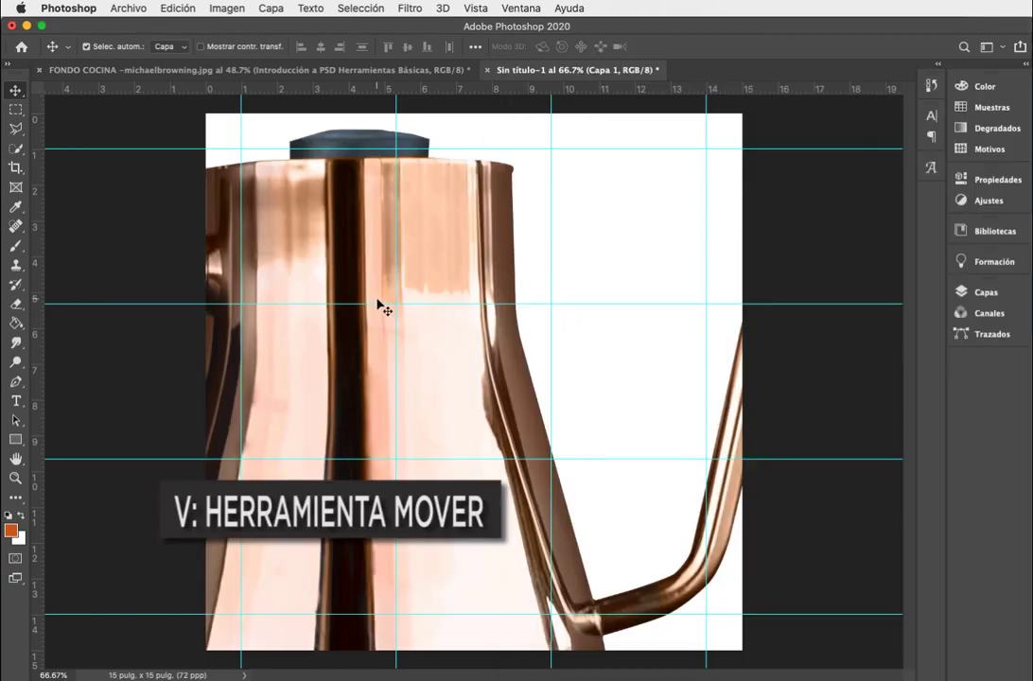
pyautogui.moveTo(433, 223); pyautogui.dragTo(616, 185)
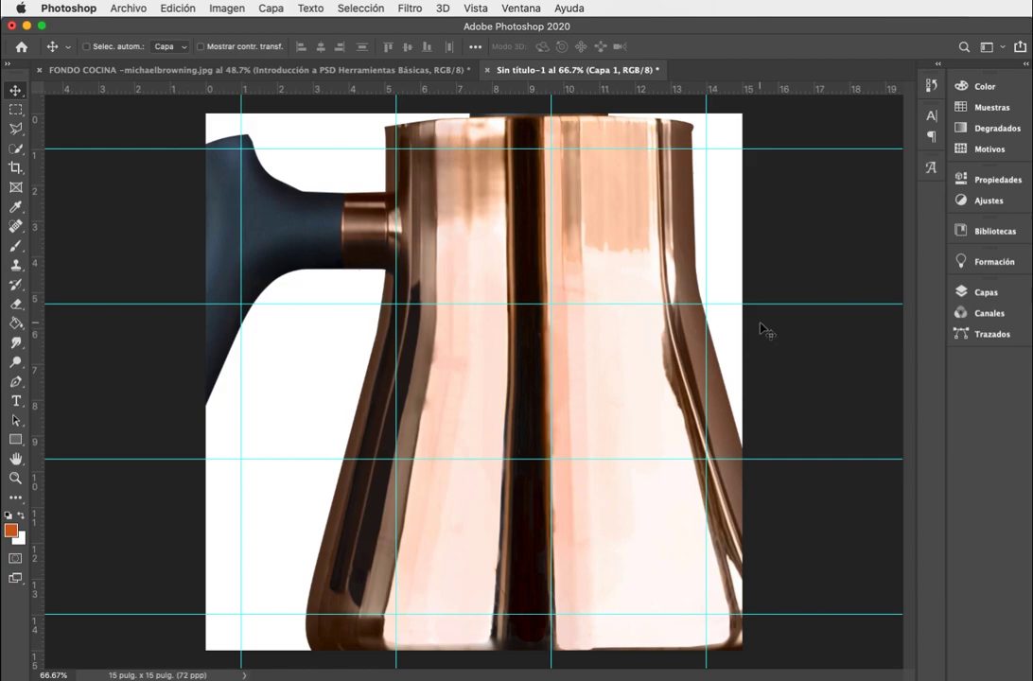
# Step: Place the FONDO COCINA kitchen photo from the Laboratorios folder into the Sin título-1 document
pyautogui.press('super+Tab')
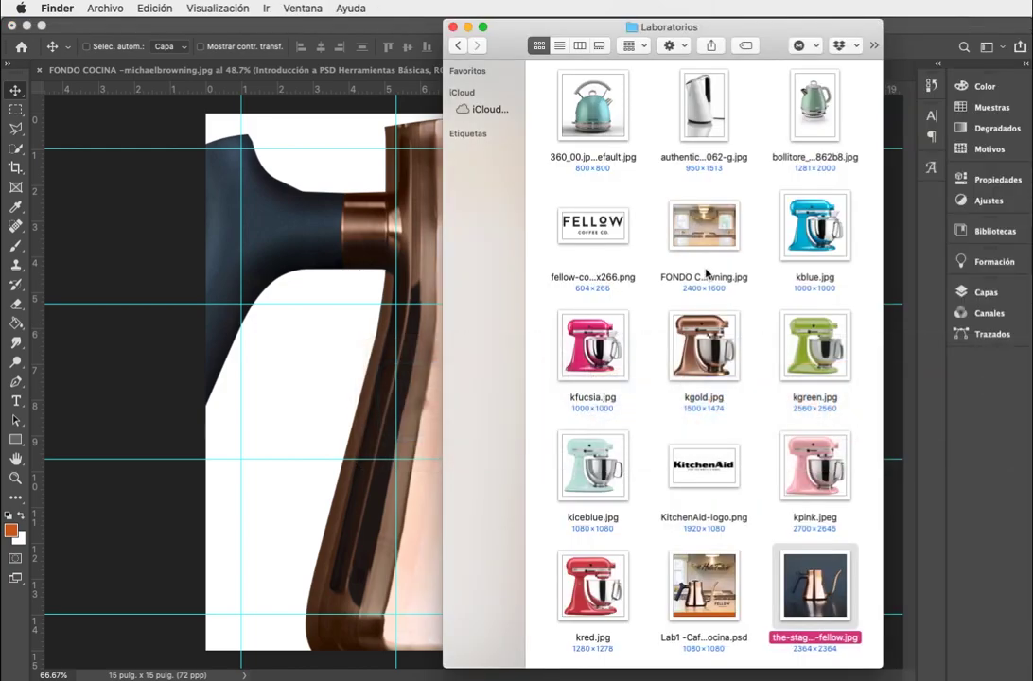
pyautogui.click(710, 227)
pyautogui.moveTo(710, 227); pyautogui.dragTo(322, 296)
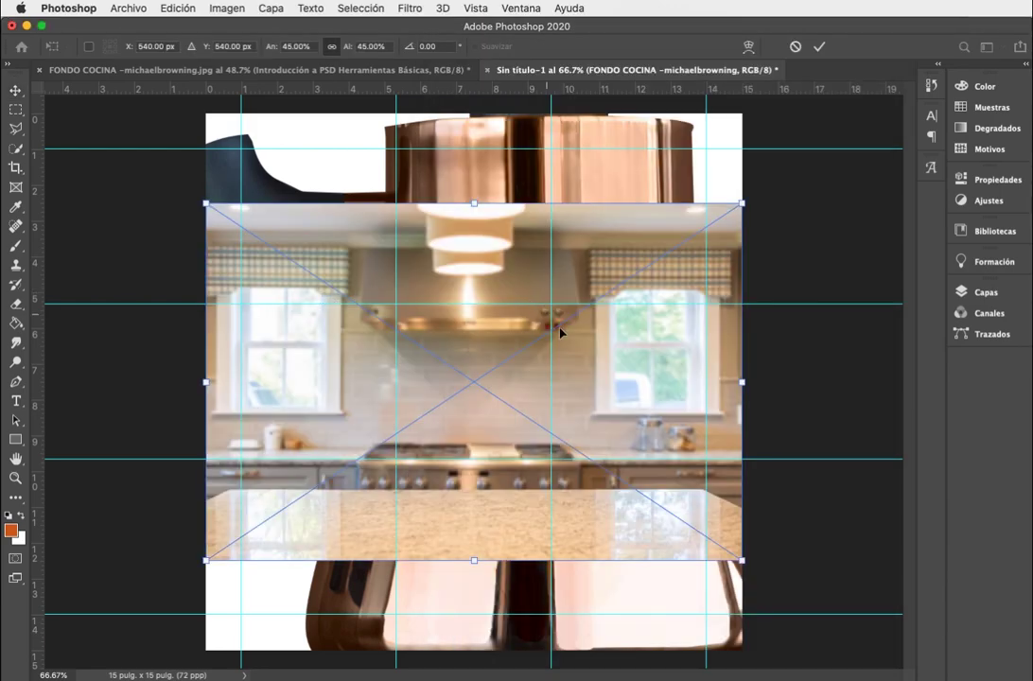
# Step: Scale the placed kitchen photo proportionally to about 88% and position it so it covers the whole canvas
pyautogui.scroll(-5, 560, 328)
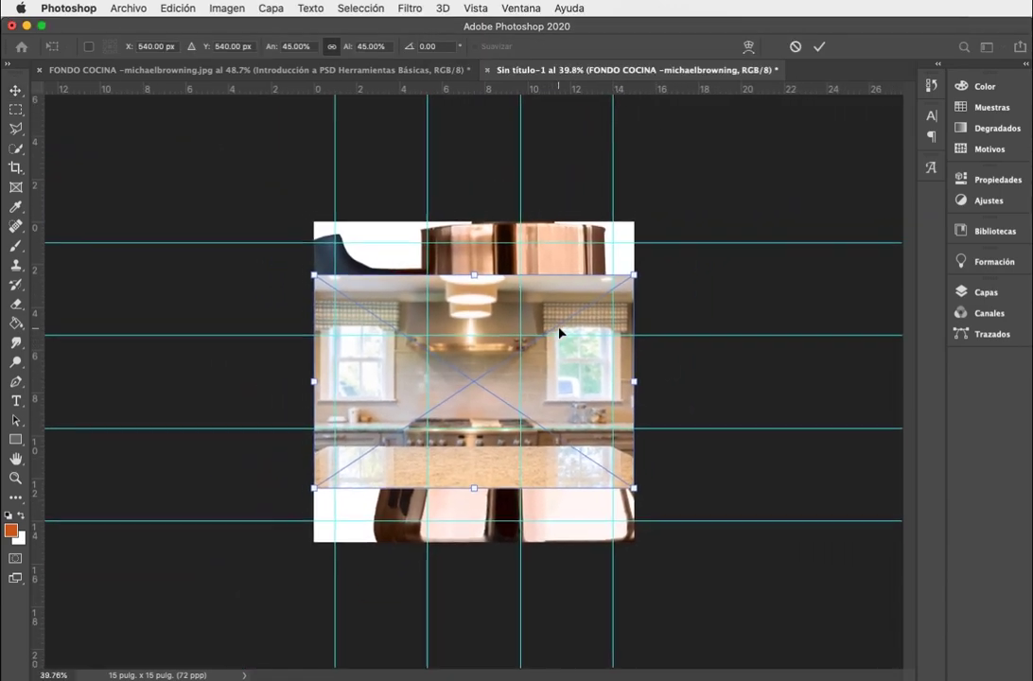
pyautogui.scroll(-2, 559, 332)
pyautogui.moveTo(610, 290); pyautogui.dragTo(726, 212)
pyautogui.moveTo(335, 473); pyautogui.dragTo(266, 520)
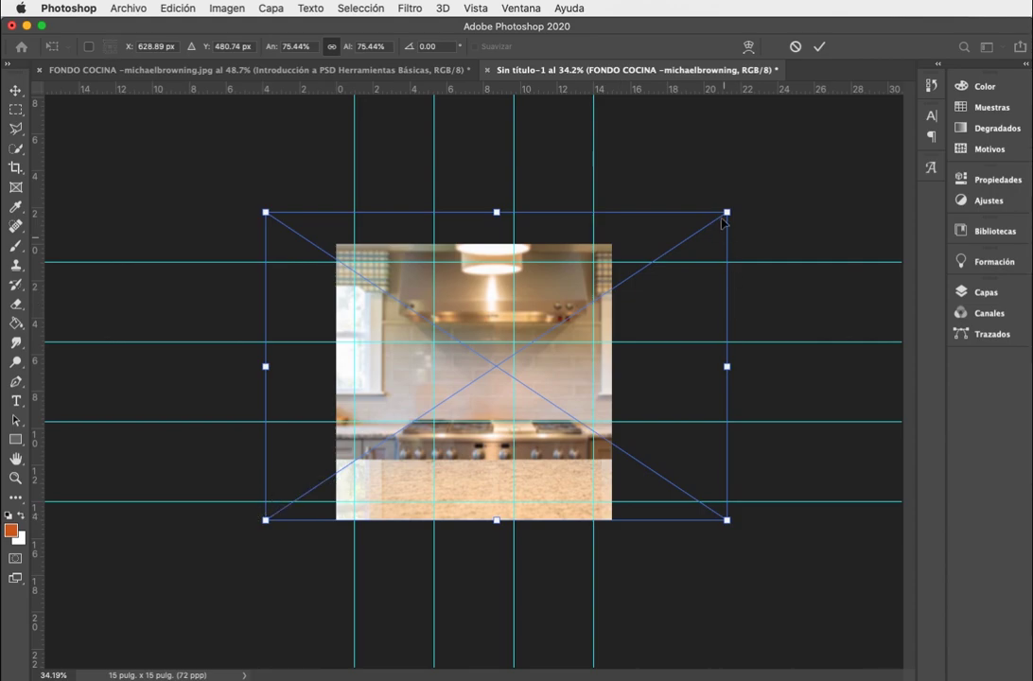
pyautogui.moveTo(726, 213); pyautogui.dragTo(794, 150)
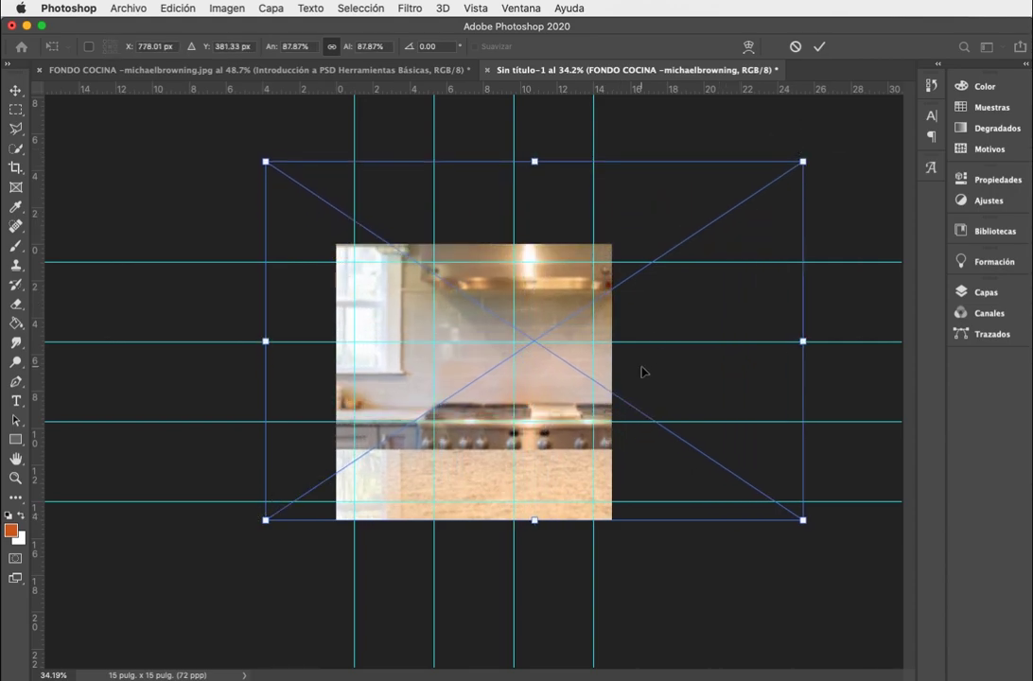
pyautogui.moveTo(635, 372); pyautogui.dragTo(613, 374)
pyautogui.press('Return')
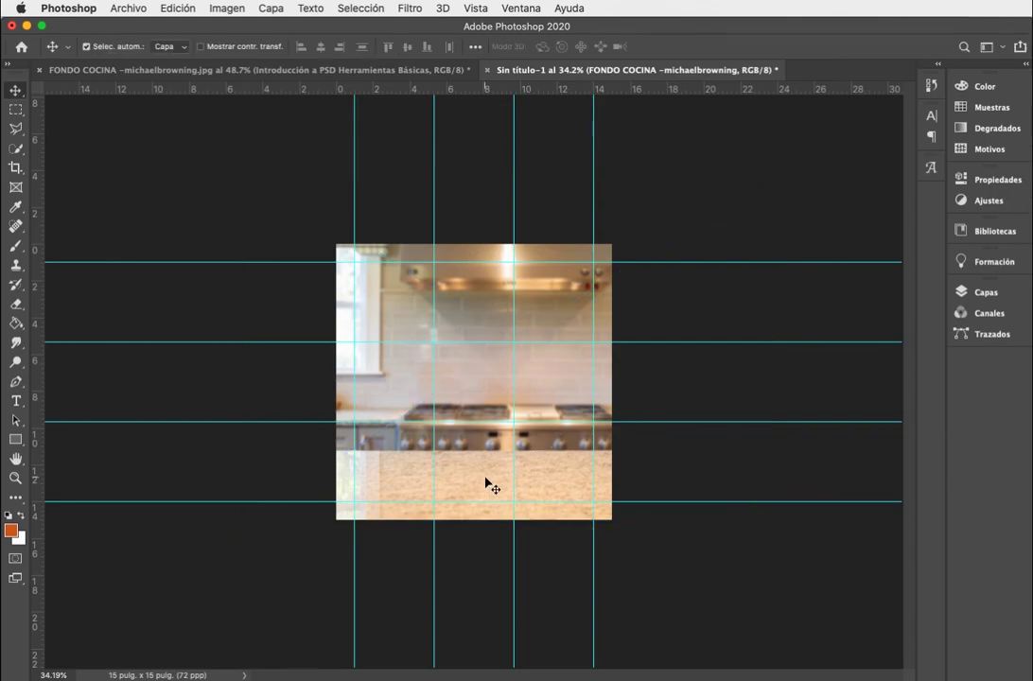
# Step: Move the FONDO COCINA layer below the kettle's layer, Capa 1
pyautogui.scroll(3, 485, 484)
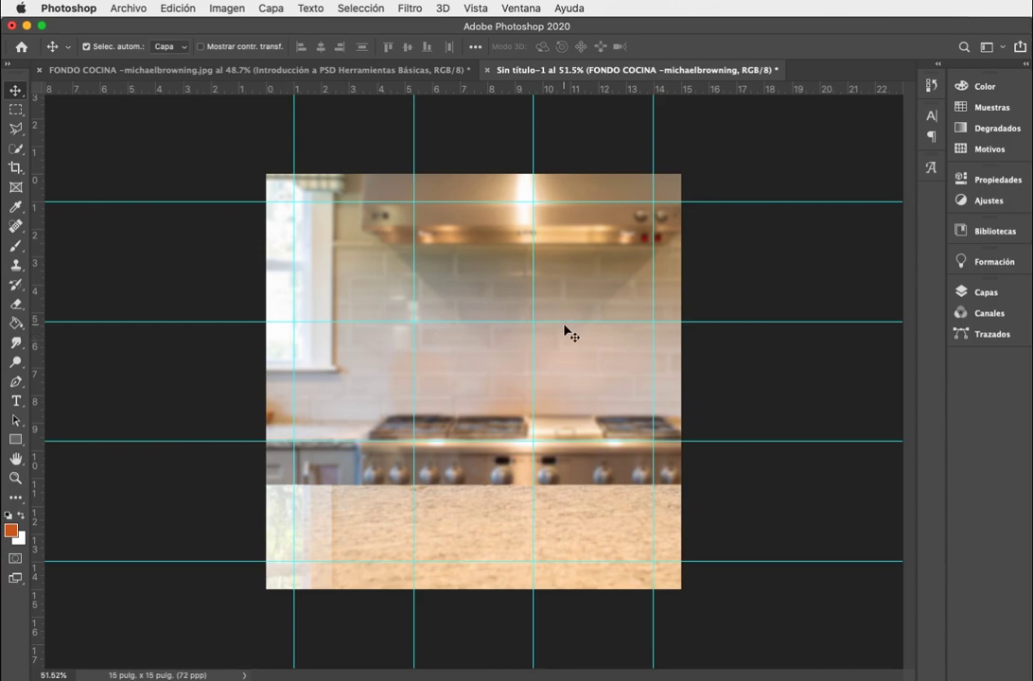
pyautogui.moveTo(579, 330); pyautogui.dragTo(586, 336)
pyautogui.click(1006, 300)
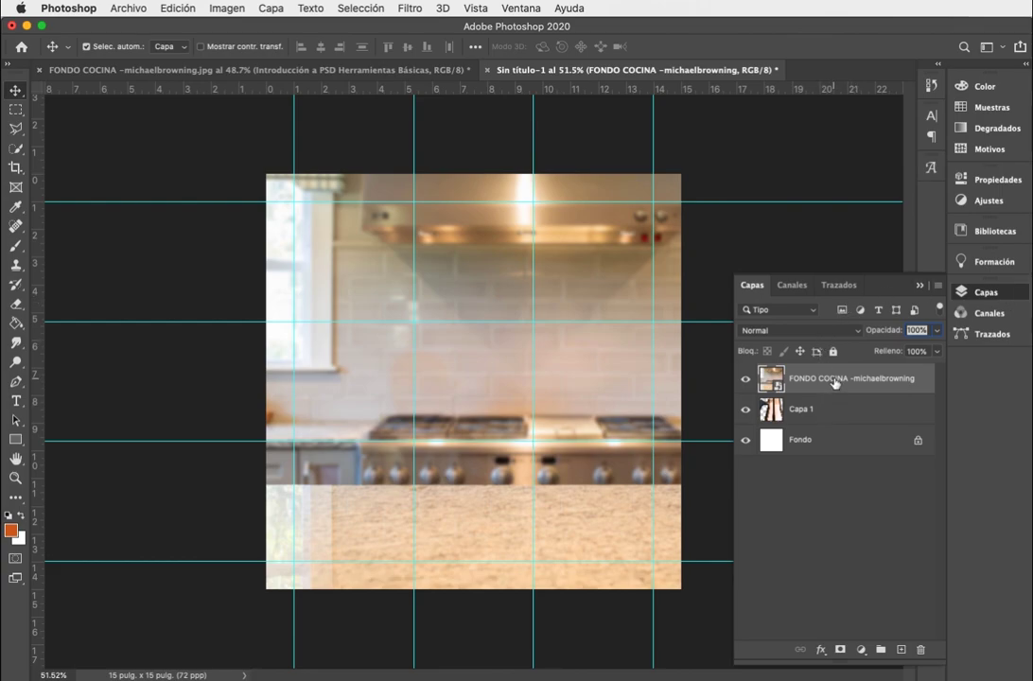
pyautogui.moveTo(834, 381); pyautogui.dragTo(836, 419)
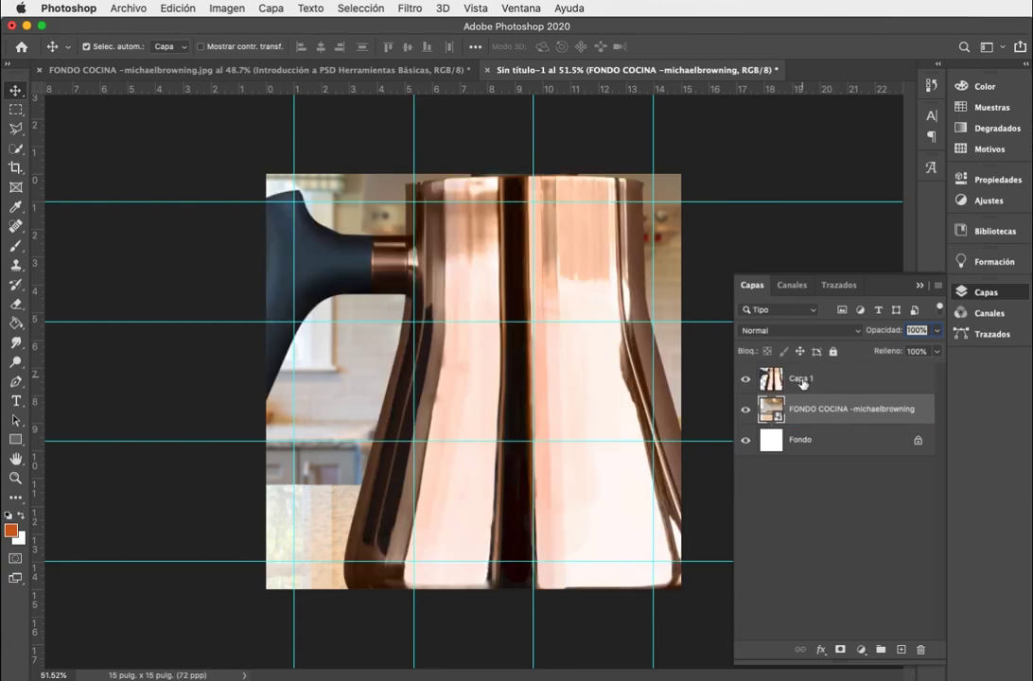
# Step: Hide and show the kettle layer and the kitchen layer to check what each one contains
pyautogui.click(745, 379)
pyautogui.click(745, 379)
pyautogui.click(744, 409)
pyautogui.click(744, 409)
# Step: Rename the layer Capa 1 as Kettel
pyautogui.doubleClick(797, 379)
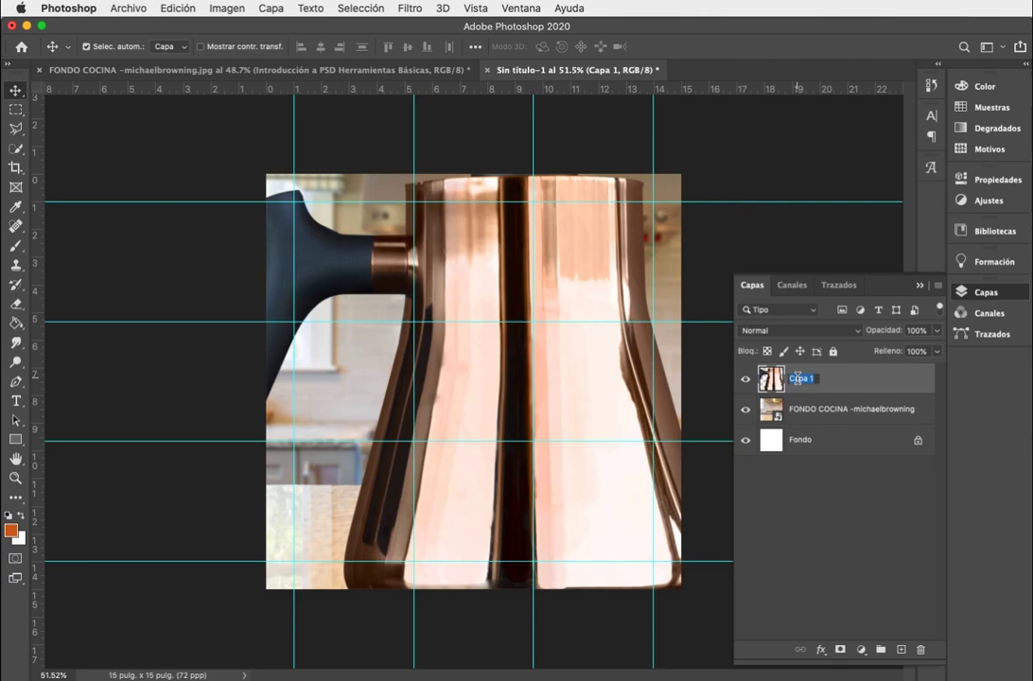
pyautogui.write('Ke')
pyautogui.click(819, 414)
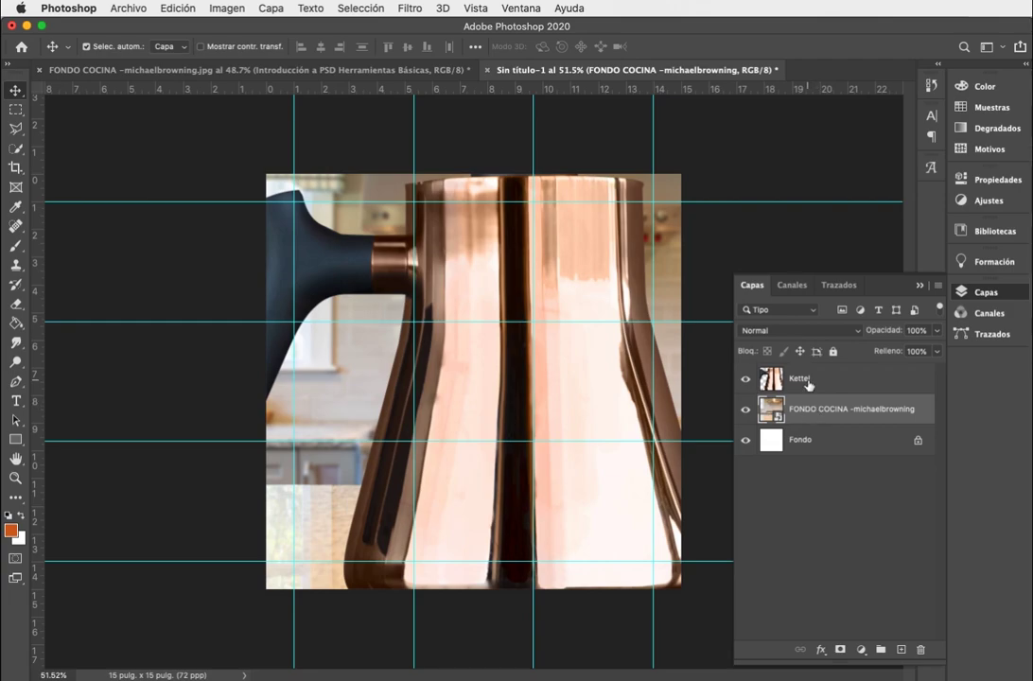
# Step: Scale the Kettel layer proportionally to about 48% and position the kettle standing on the countertop
pyautogui.click(809, 385)
pyautogui.moveTo(553, 360); pyautogui.dragTo(545, 365)
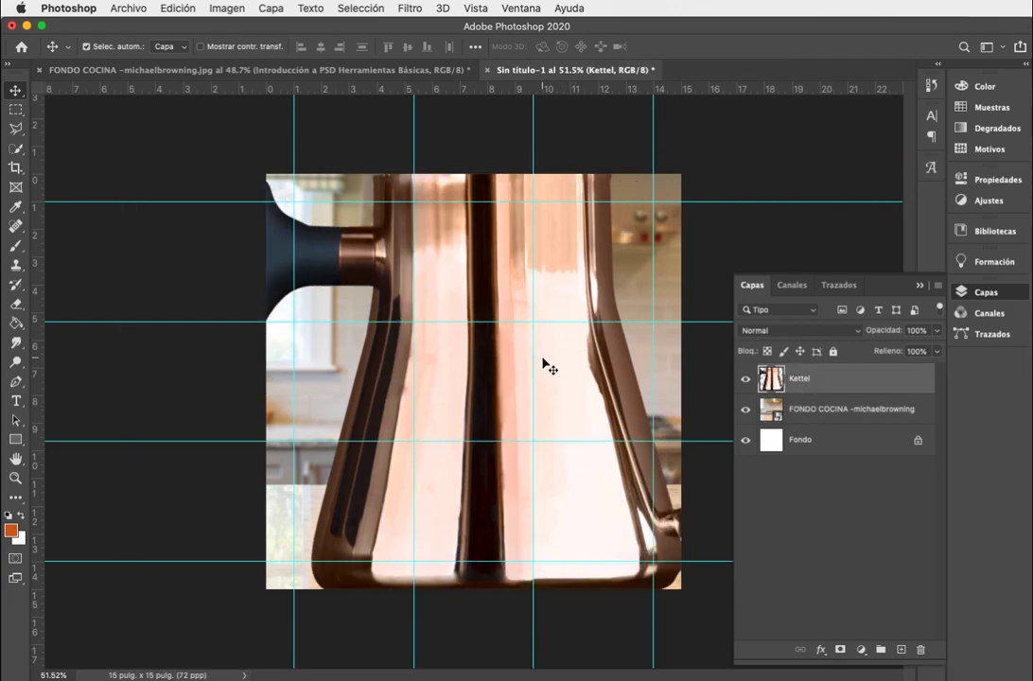
pyautogui.press('super+t')
pyautogui.moveTo(891, 144); pyautogui.dragTo(470, 342)
pyautogui.moveTo(347, 424); pyautogui.dragTo(495, 352)
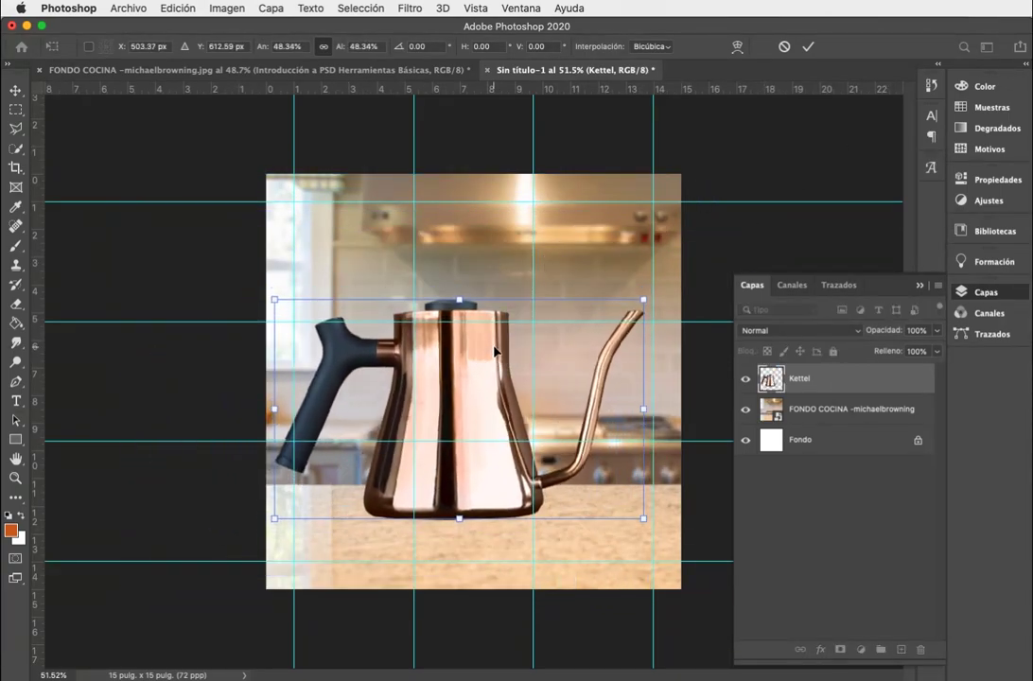
pyautogui.press('Return')
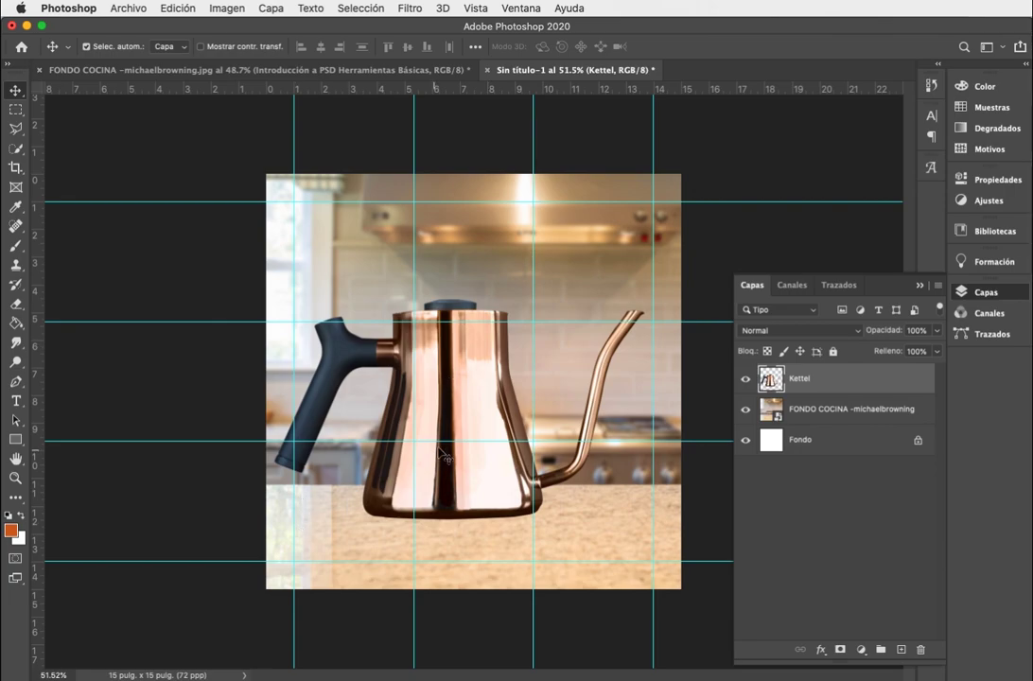
# Step: Duplicate the Kettel layer, flip the copy vertically and place it directly beneath the kettle's base as a mirror image
pyautogui.scroll(3, 442, 454)
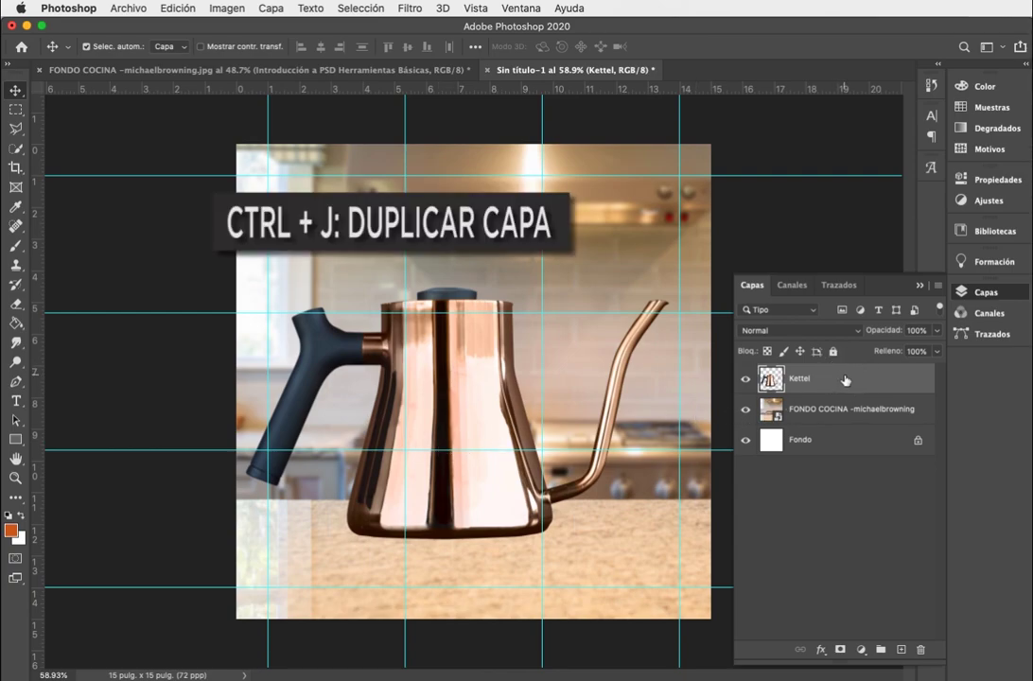
pyautogui.hotkey('ctrl', 'j')
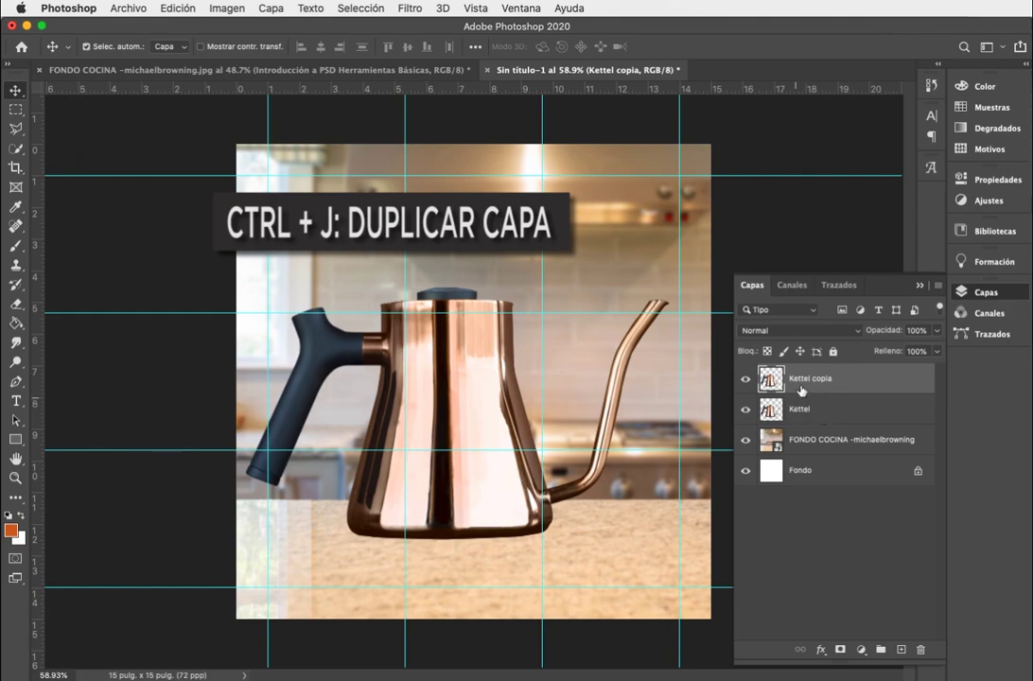
pyautogui.hotkey('ctrl', 't')
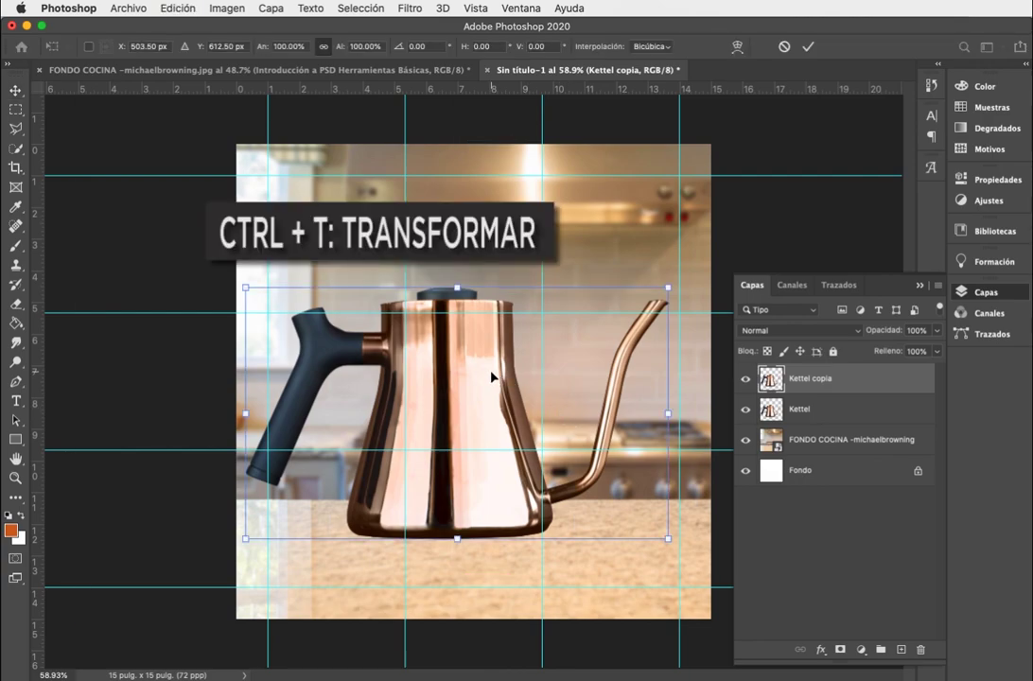
pyautogui.rightClick(491, 377)
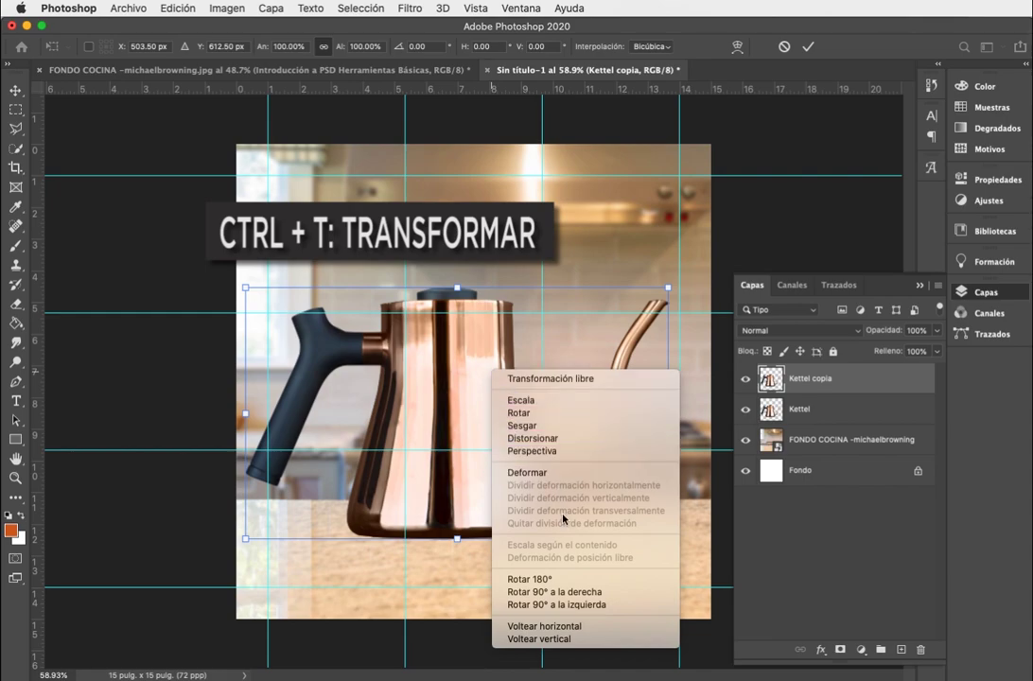
pyautogui.click(577, 638)
pyautogui.moveTo(501, 324); pyautogui.dragTo(497, 566)
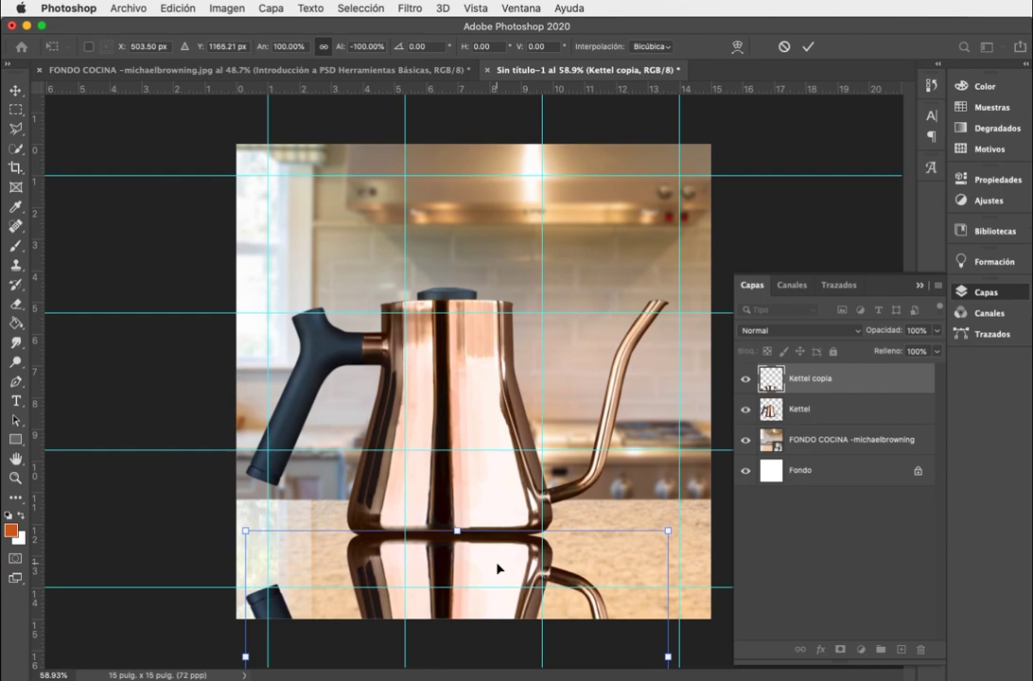
pyautogui.press('Return')
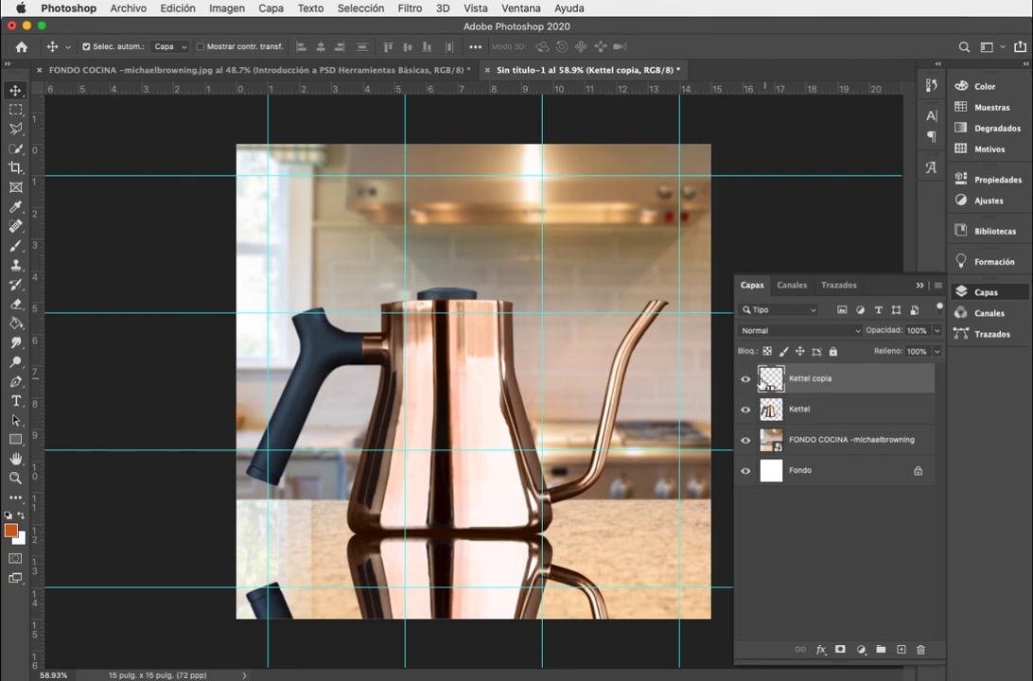
# Step: Rename the flipped copy's layer as reflejo
pyautogui.doubleClick(799, 379)
pyautogui.write('reflejo')
pyautogui.press('Return')
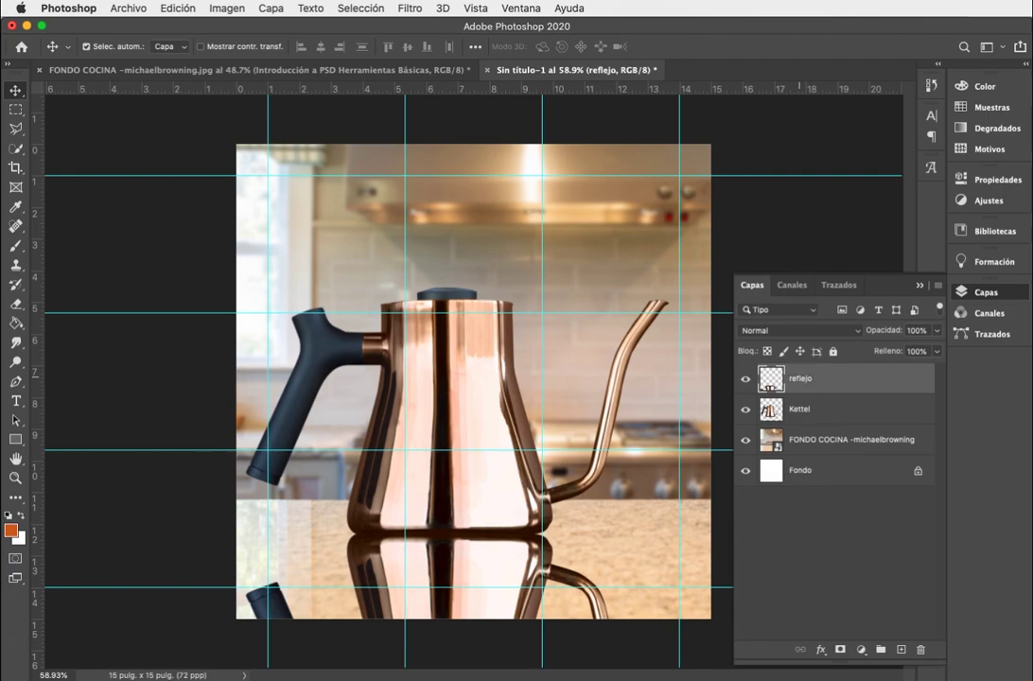
# Step: Check the reflejo layer by hiding and showing it, and move it below the Kettel layer
pyautogui.click(745, 379)
pyautogui.rightClick(745, 381)
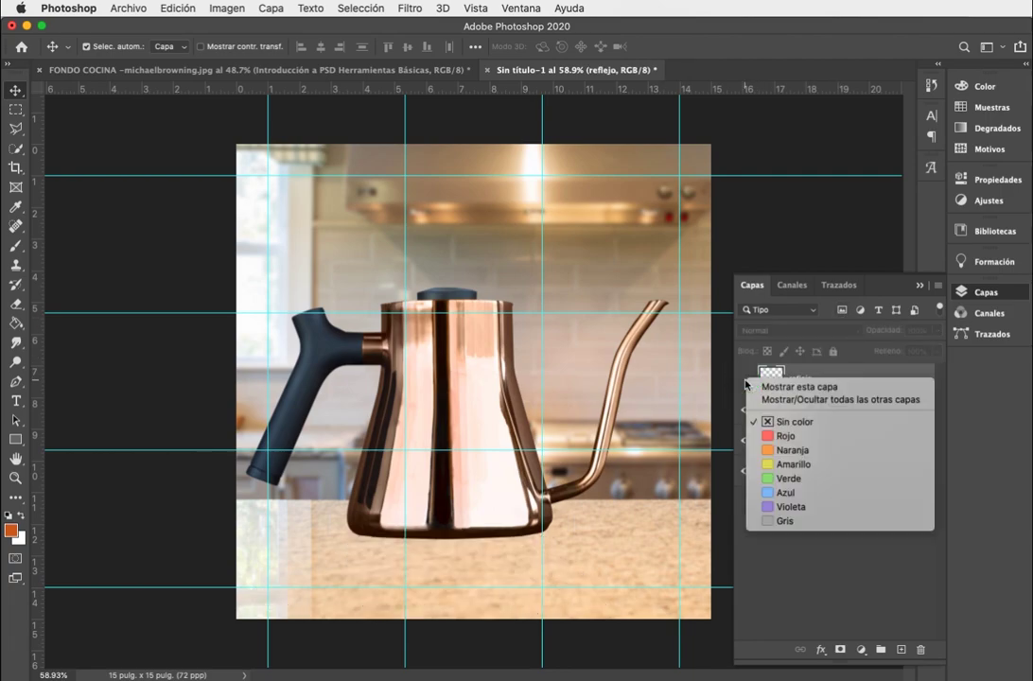
pyautogui.click(745, 382)
pyautogui.click(745, 381)
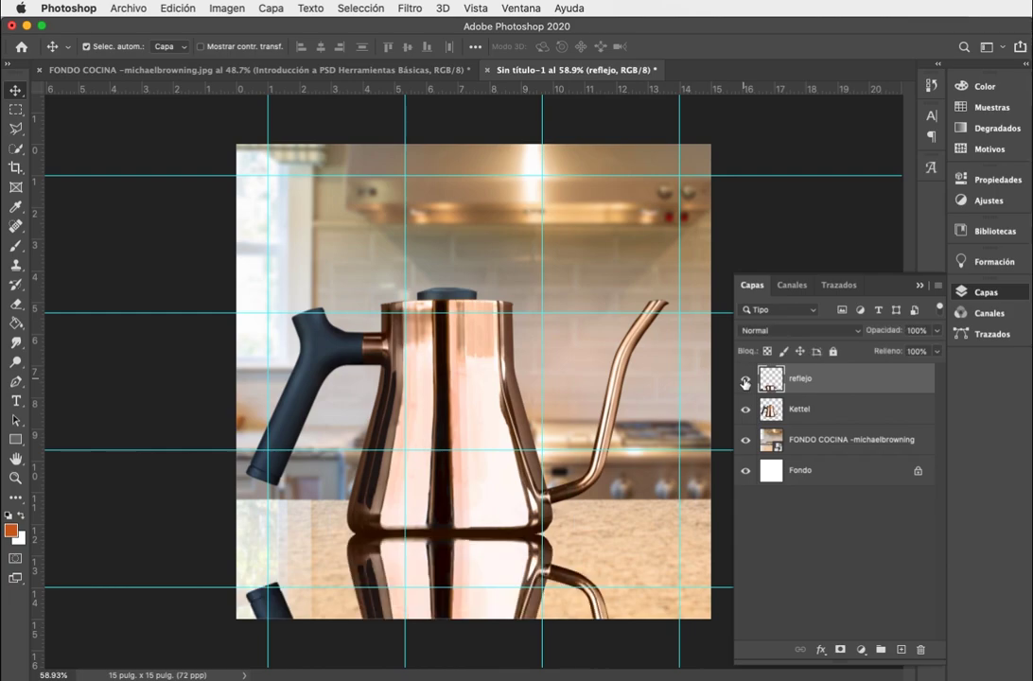
pyautogui.moveTo(800, 379); pyautogui.dragTo(804, 420)
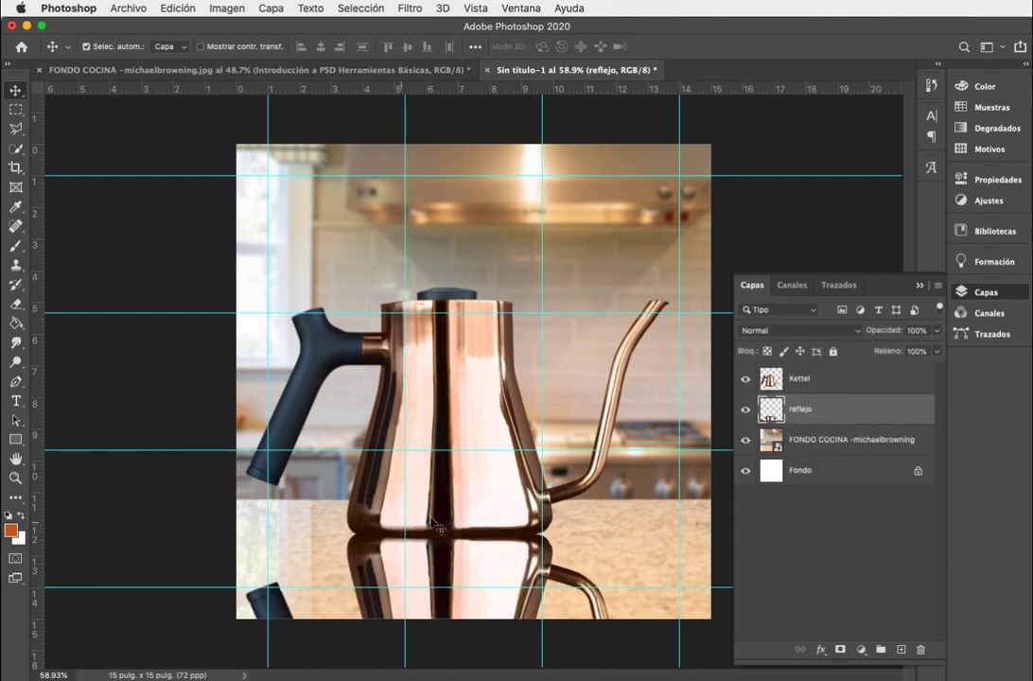
# Step: Select the Kettel layer and check it by hiding and showing it
pyautogui.click(757, 380)
pyautogui.click(745, 379)
pyautogui.click(745, 379)
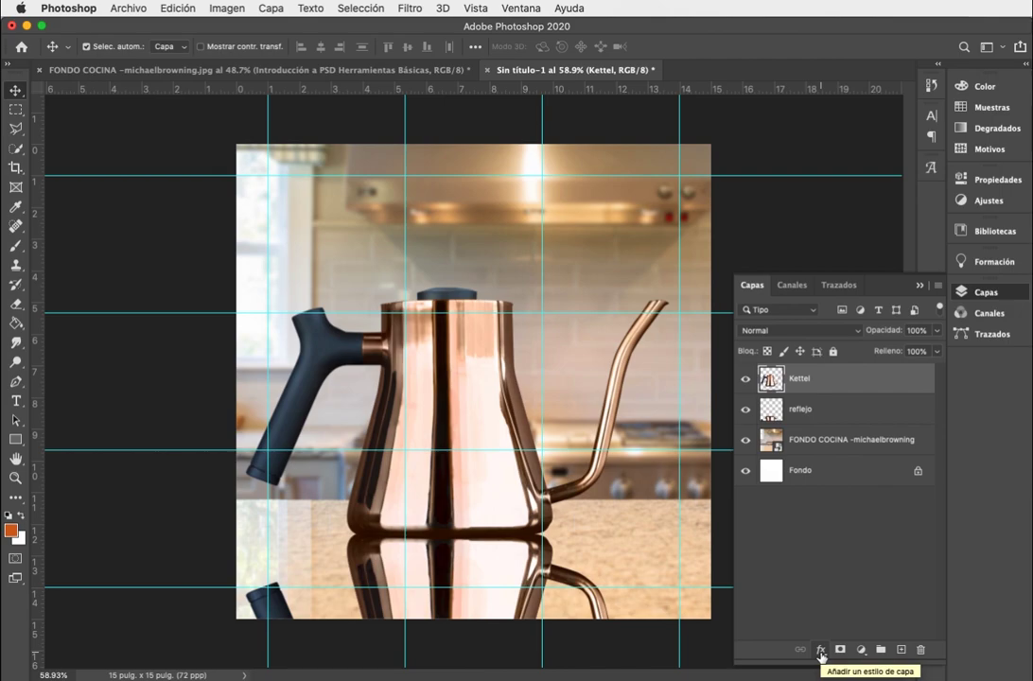
# Step: Add a drop shadow (Sombra paralela) layer style to the Kettel layer
pyautogui.click(830, 390)
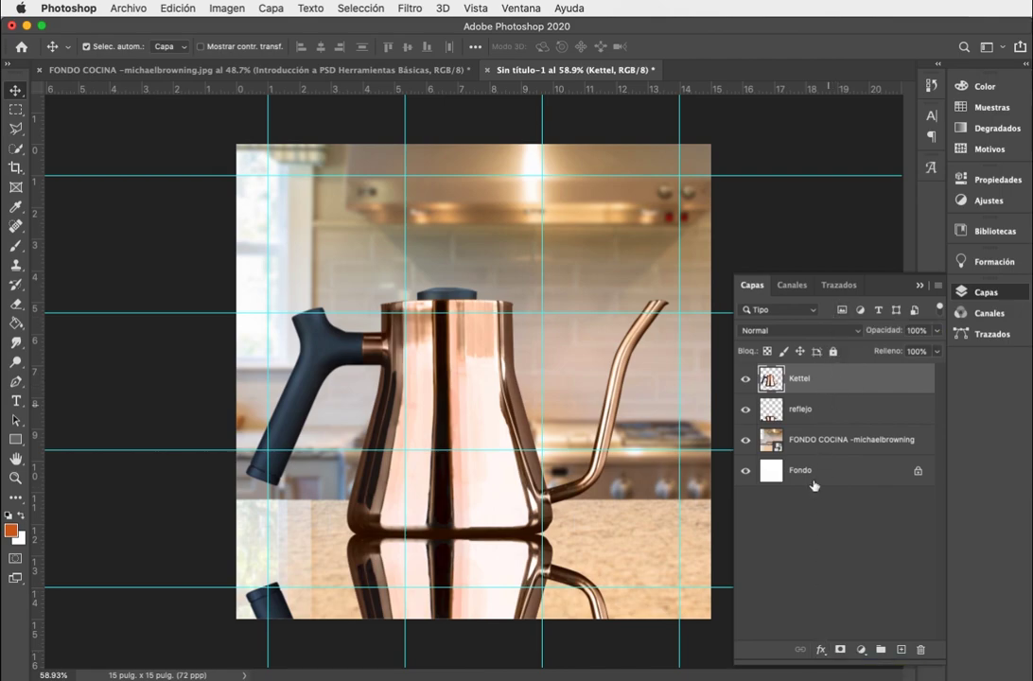
pyautogui.click(821, 650)
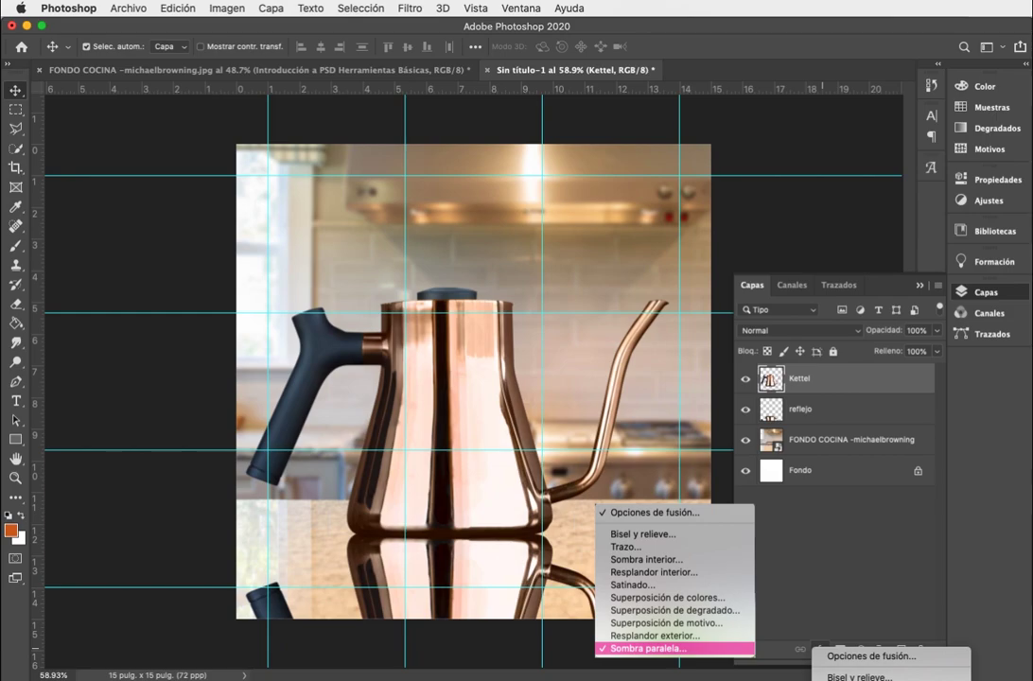
pyautogui.click(662, 648)
pyautogui.moveTo(924, 72); pyautogui.dragTo(341, 123)
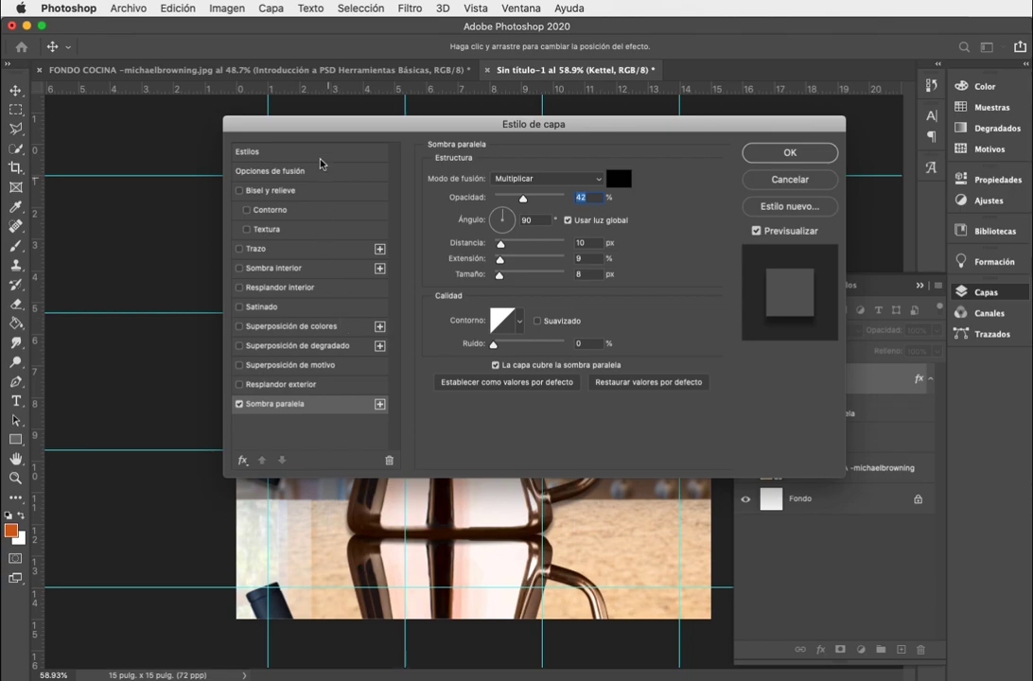
pyautogui.moveTo(654, 124); pyautogui.dragTo(568, 67)
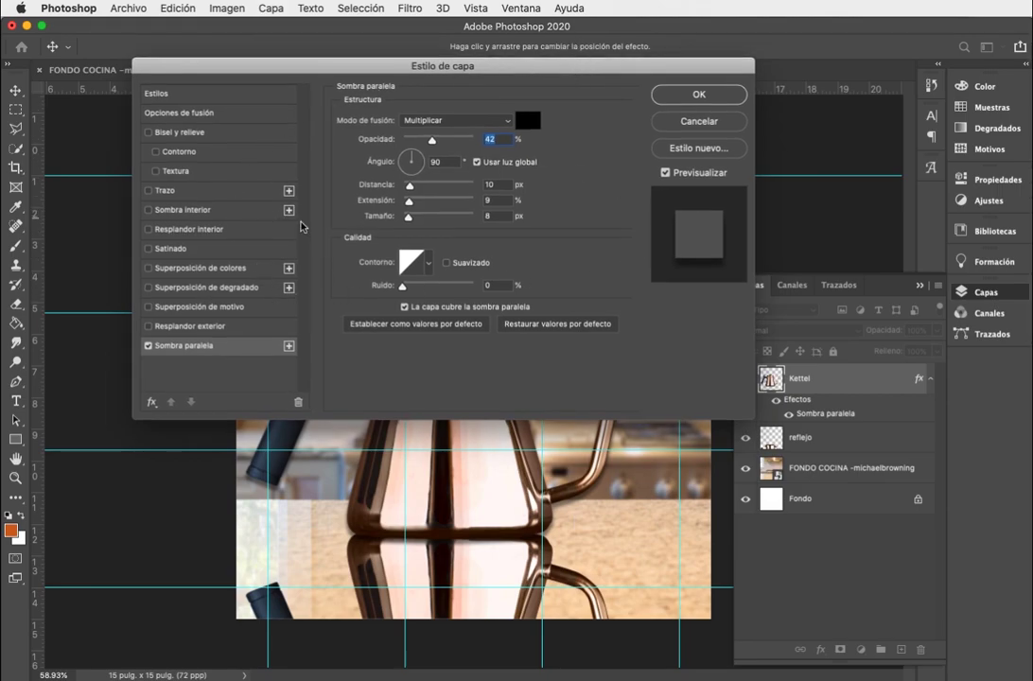
# Step: Check the kettle's drop shadow on the canvas by switching the preview and the effect off and on
pyautogui.click(665, 173)
pyautogui.click(665, 173)
pyautogui.click(148, 348)
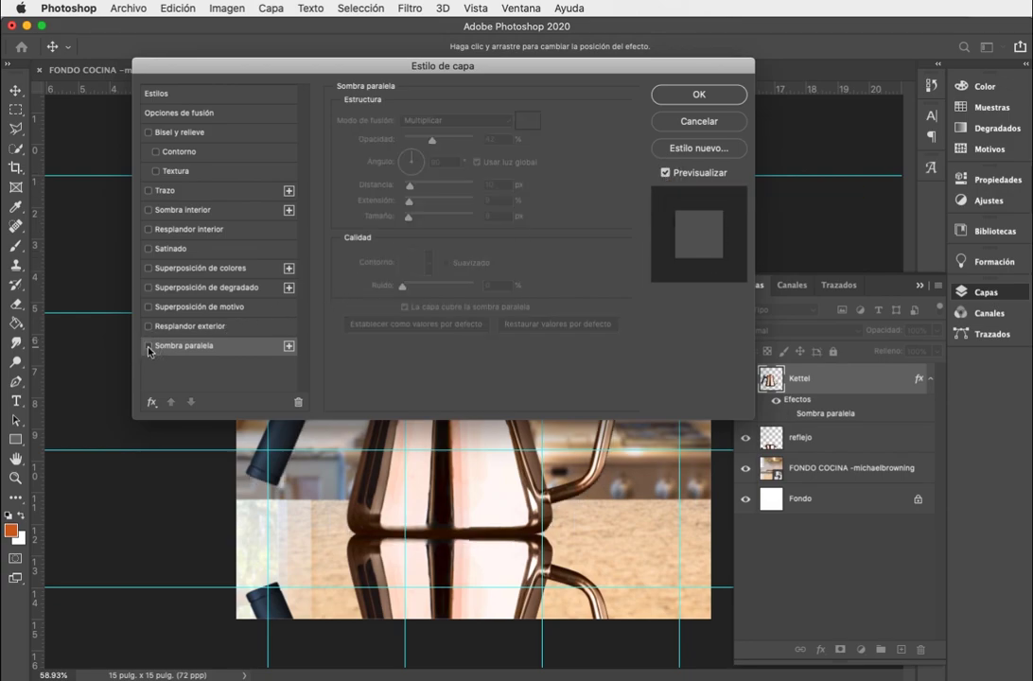
pyautogui.click(148, 348)
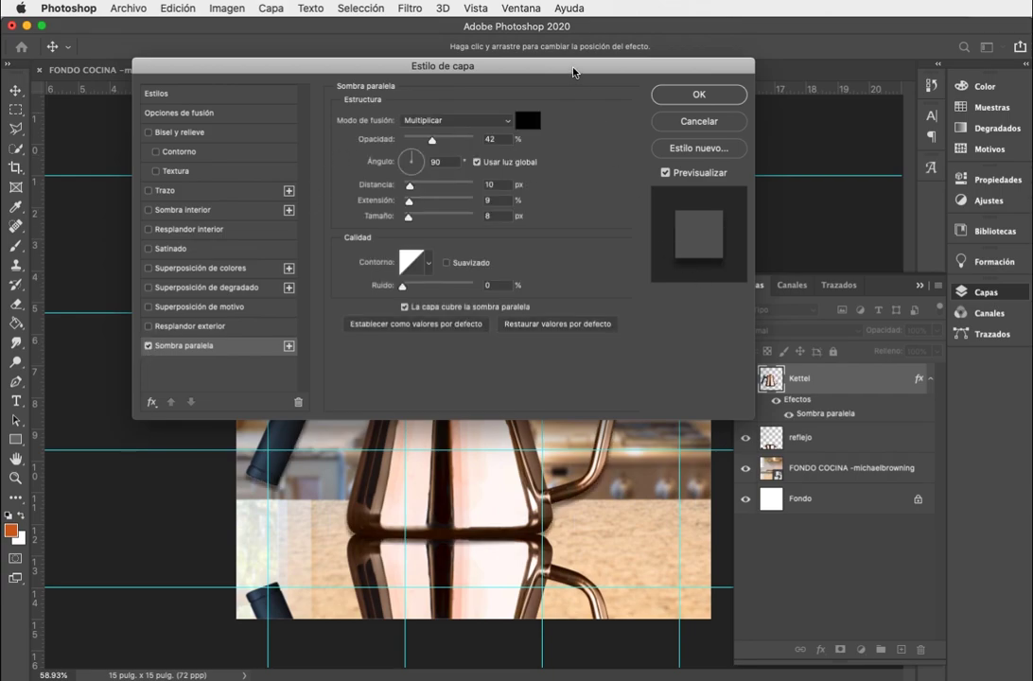
pyautogui.moveTo(573, 68); pyautogui.dragTo(507, 7)
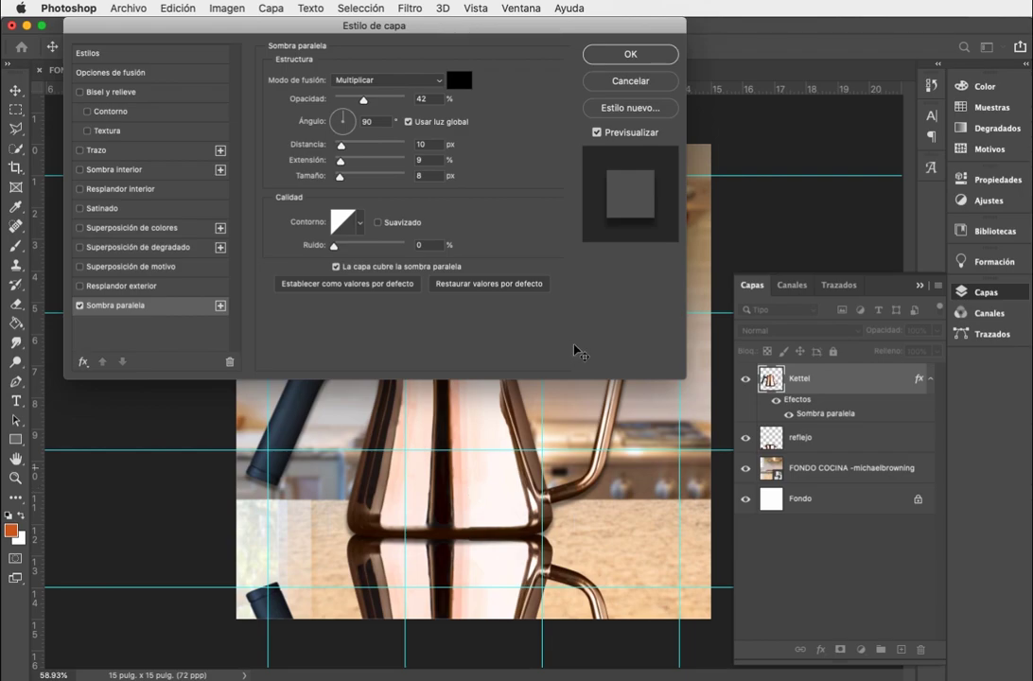
pyautogui.moveTo(212, 27); pyautogui.dragTo(659, 25)
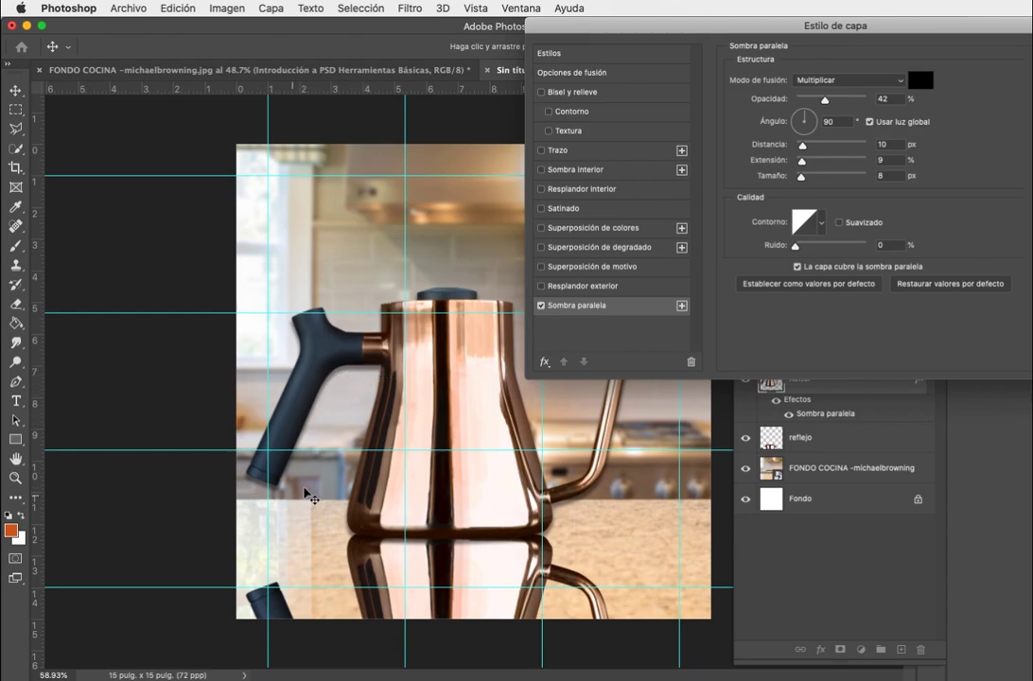
pyautogui.moveTo(983, 39); pyautogui.dragTo(564, 38)
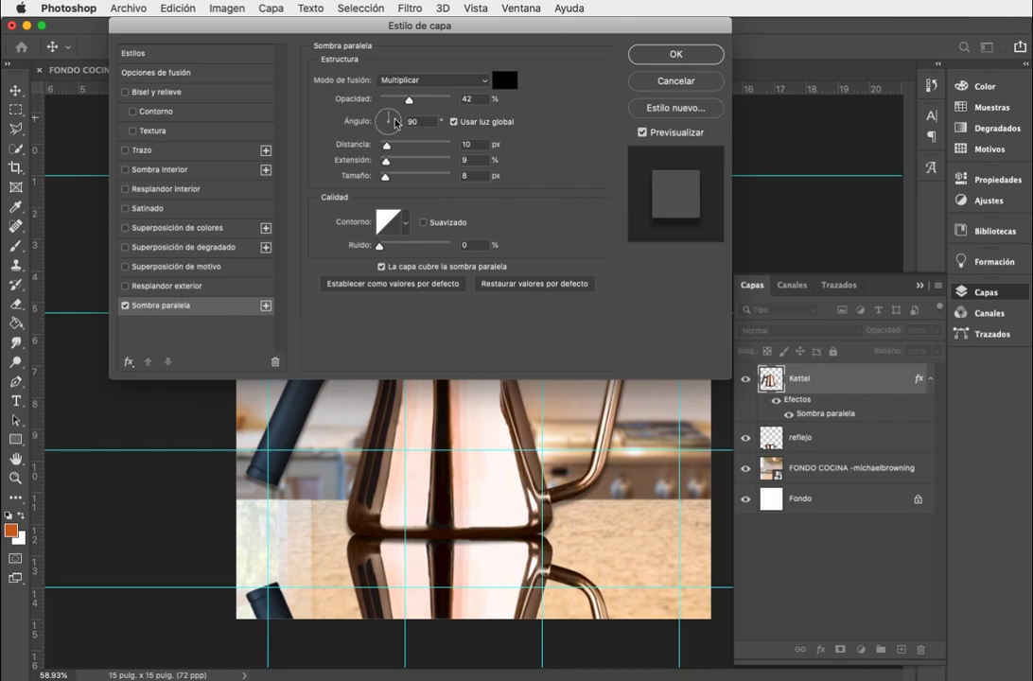
pyautogui.moveTo(391, 27); pyautogui.dragTo(413, 27)
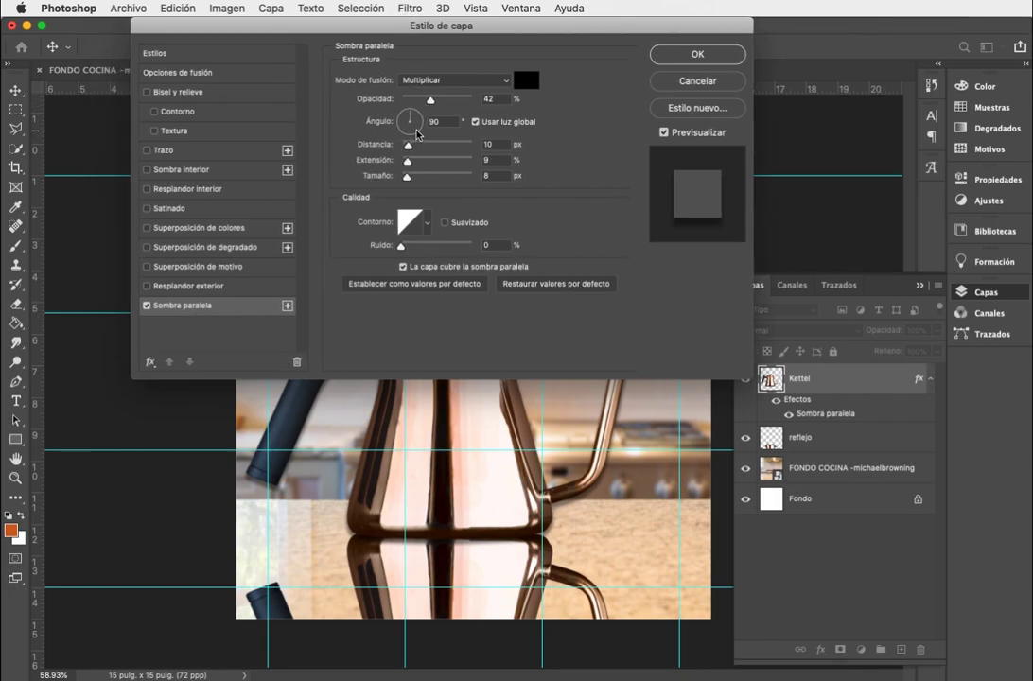
# Step: Try several light directions for the kettle's drop shadow and set its angle to 81°
pyautogui.moveTo(412, 116); pyautogui.dragTo(414, 114)
pyautogui.moveTo(411, 118); pyautogui.dragTo(422, 126)
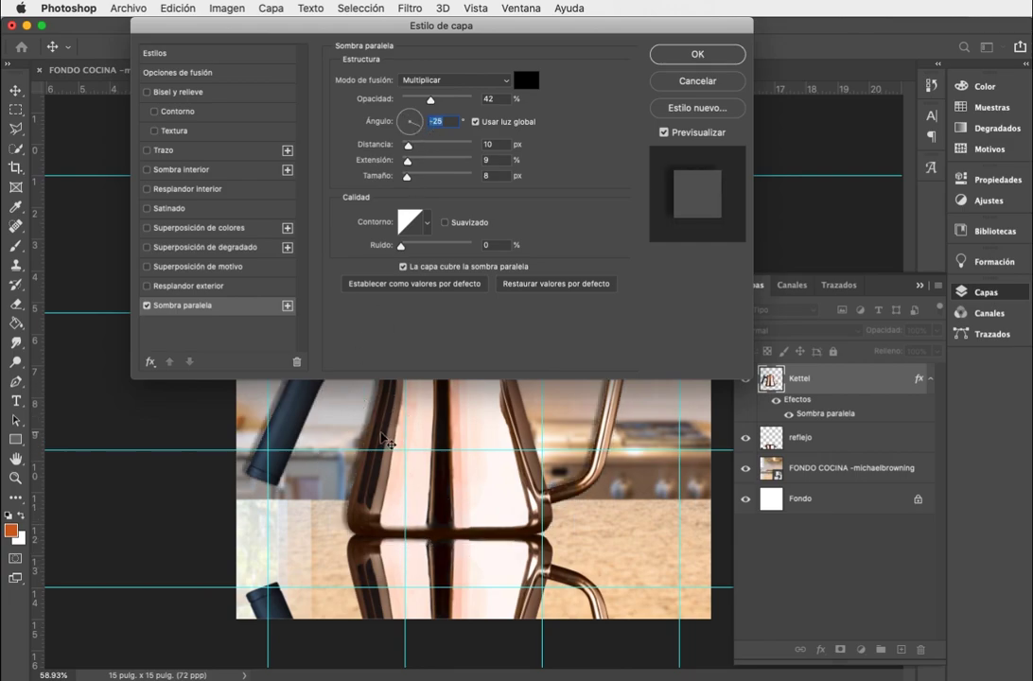
pyautogui.click(397, 127)
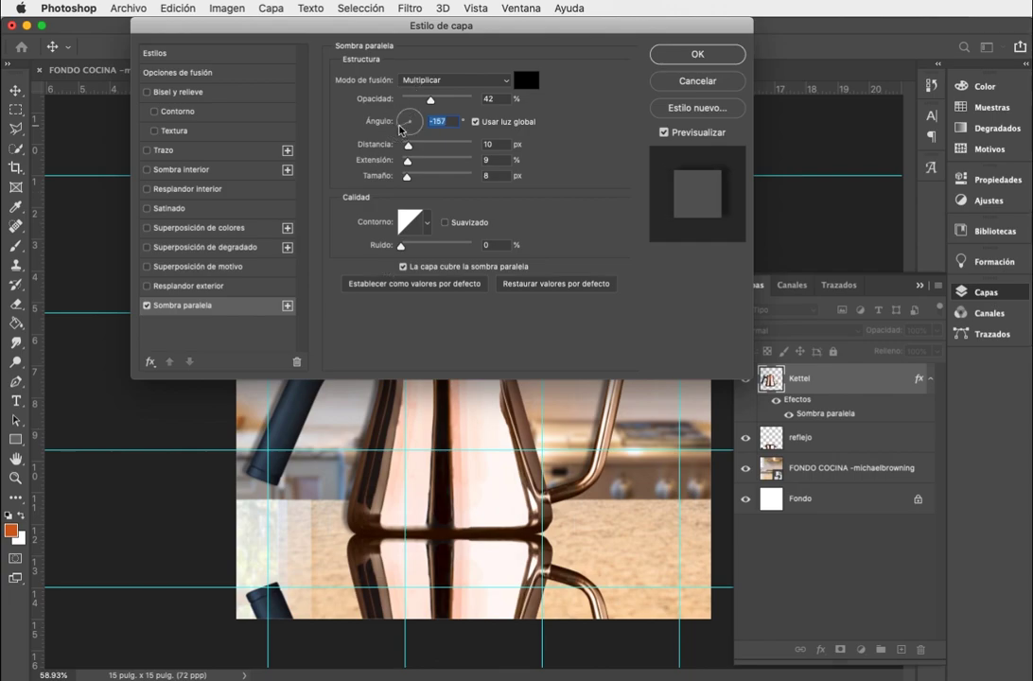
pyautogui.click(418, 116)
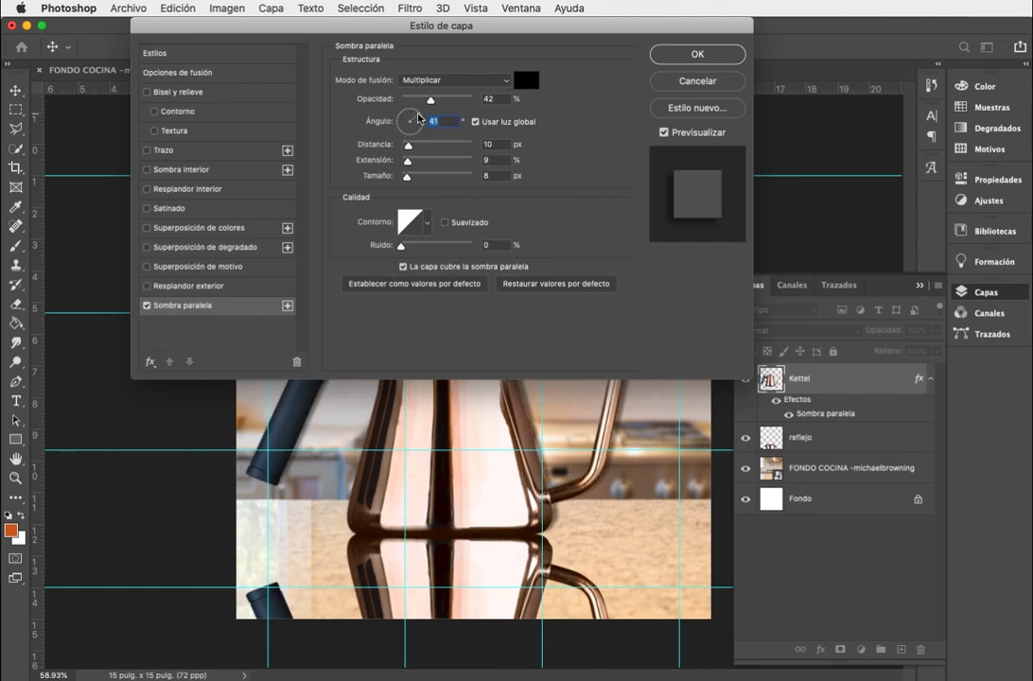
pyautogui.click(412, 115)
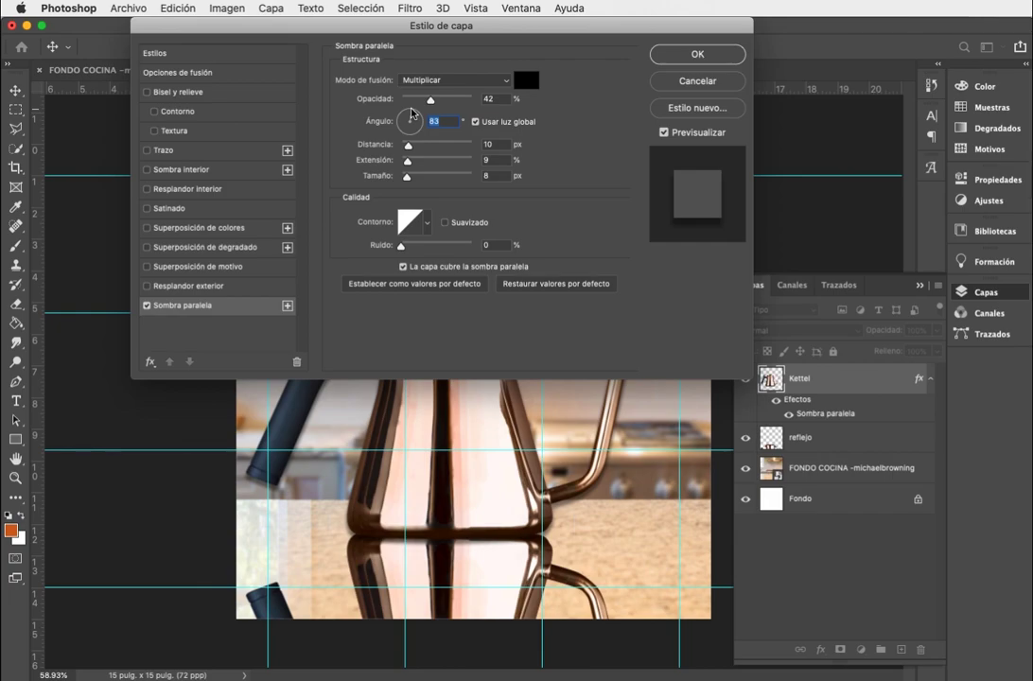
pyautogui.click(410, 112)
pyautogui.click(409, 109)
pyautogui.click(412, 116)
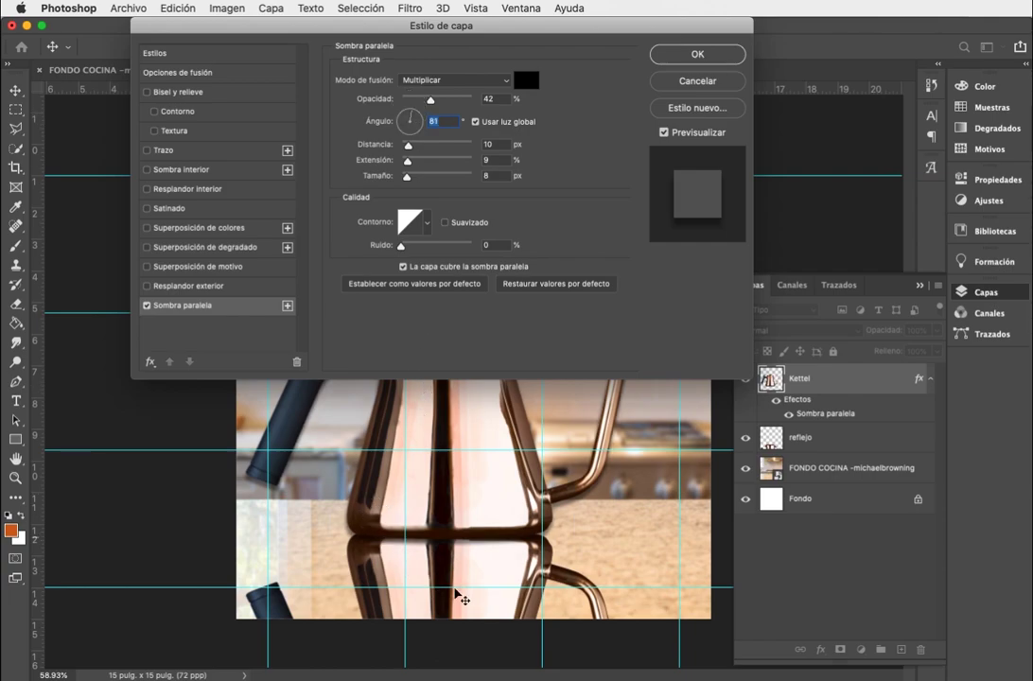
# Step: Set the drop shadow's opacity to 71%, distance to 14 px and size to 7 px, and apply the style
pyautogui.moveTo(408, 145); pyautogui.dragTo(407, 178)
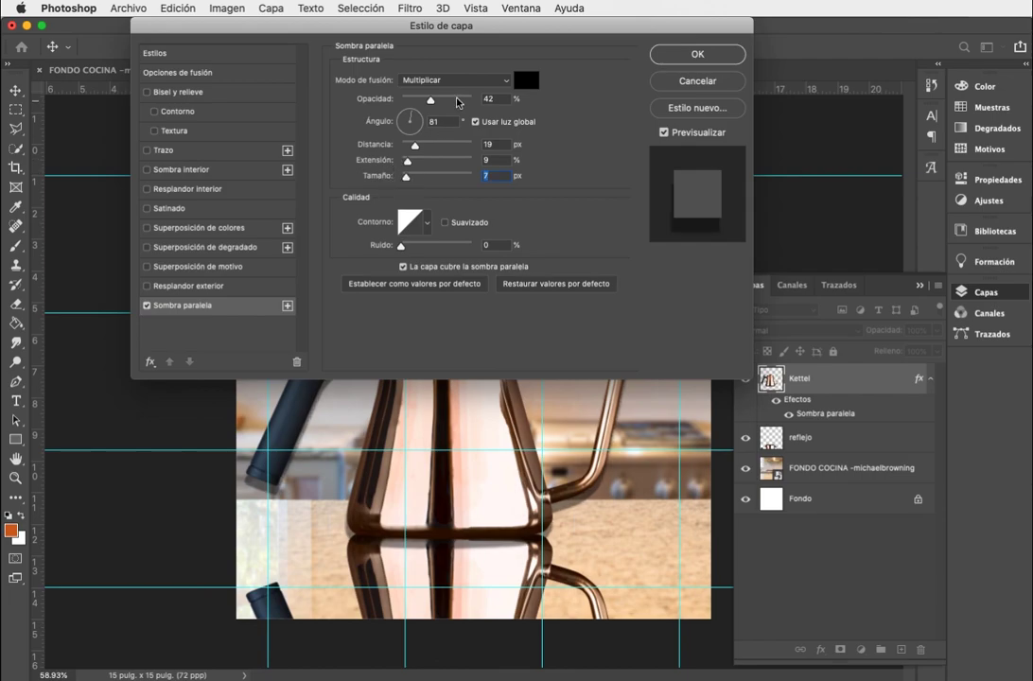
pyautogui.moveTo(432, 101); pyautogui.dragTo(414, 150)
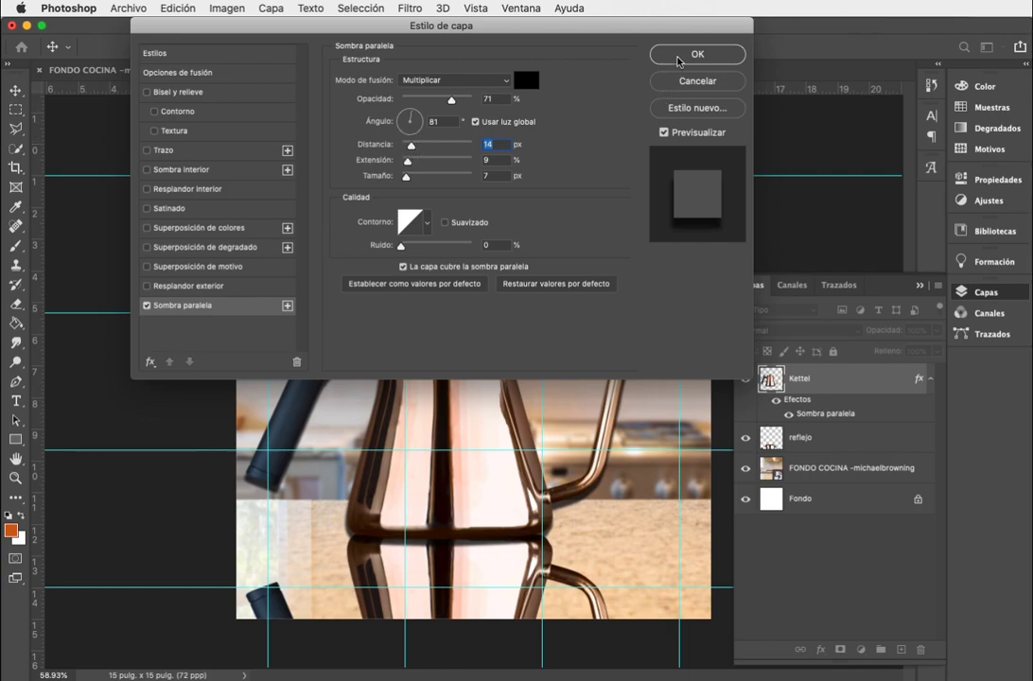
pyautogui.click(730, 53)
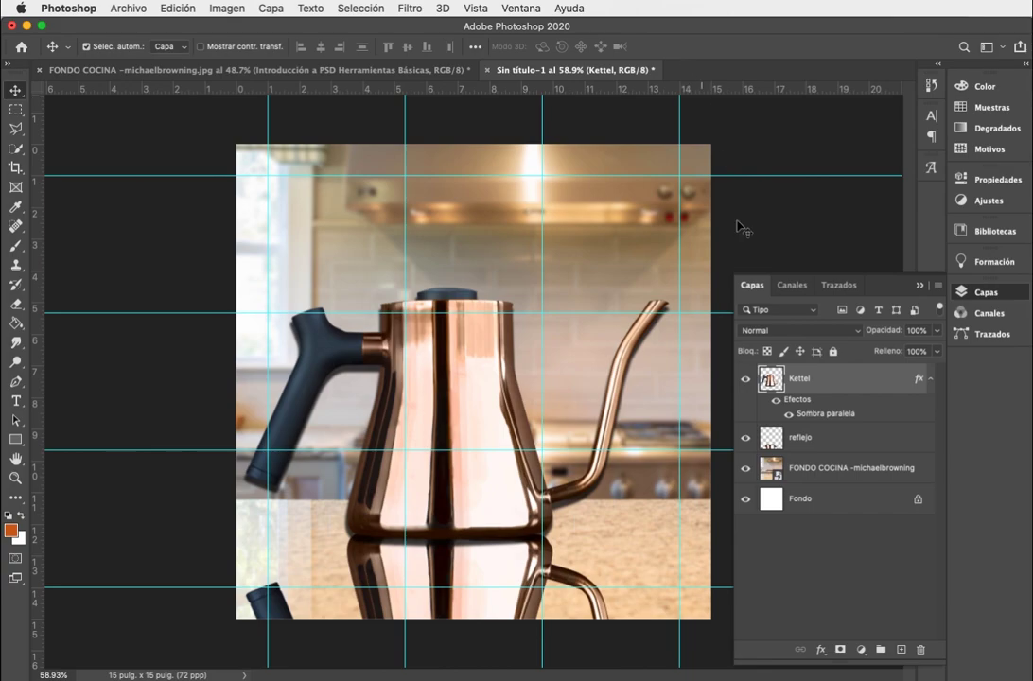
# Step: Check the Kettel layer's effects by hiding and showing them, then duplicate the layer and hide the copy
pyautogui.click(830, 381)
pyautogui.click(775, 404)
pyautogui.click(775, 403)
pyautogui.click(866, 379)
pyautogui.press('super+j')
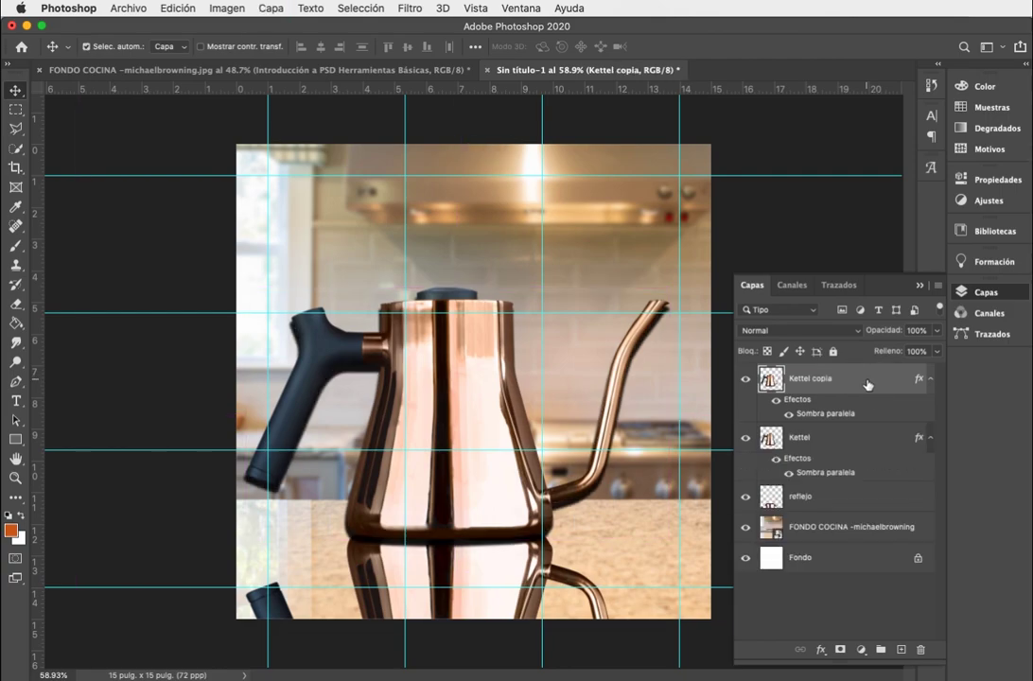
pyautogui.click(745, 378)
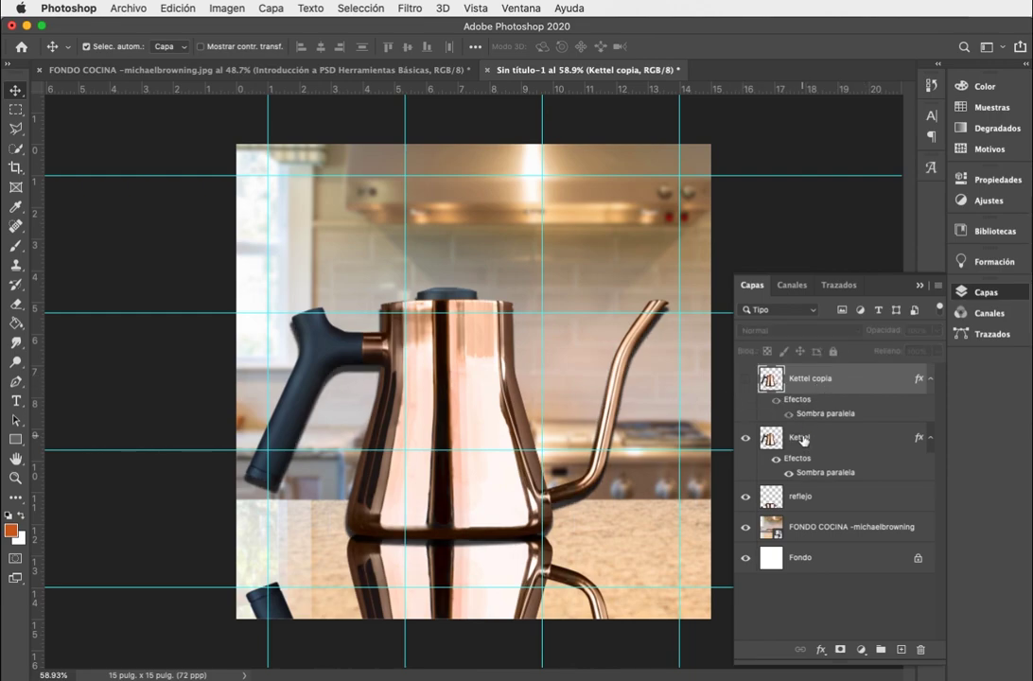
# Step: Rename the original Kettel layer as sombra jarrilla and its hidden copy as Jarrilla
pyautogui.click(802, 439)
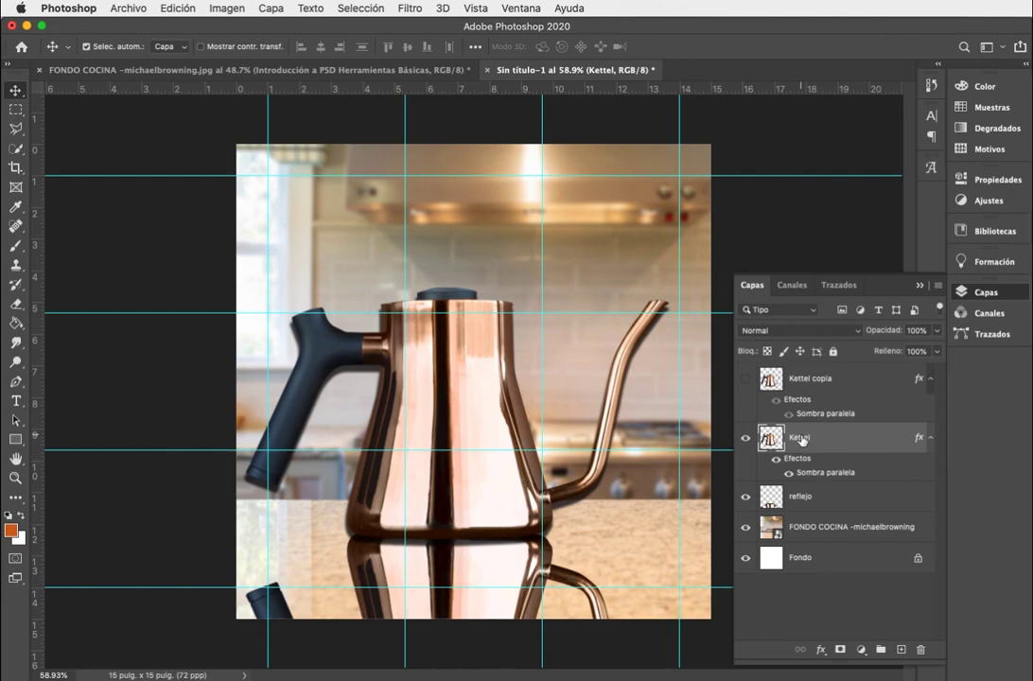
pyautogui.doubleClick(801, 440)
pyautogui.write('sombra jarrilla')
pyautogui.press('Return')
pyautogui.doubleClick(823, 378)
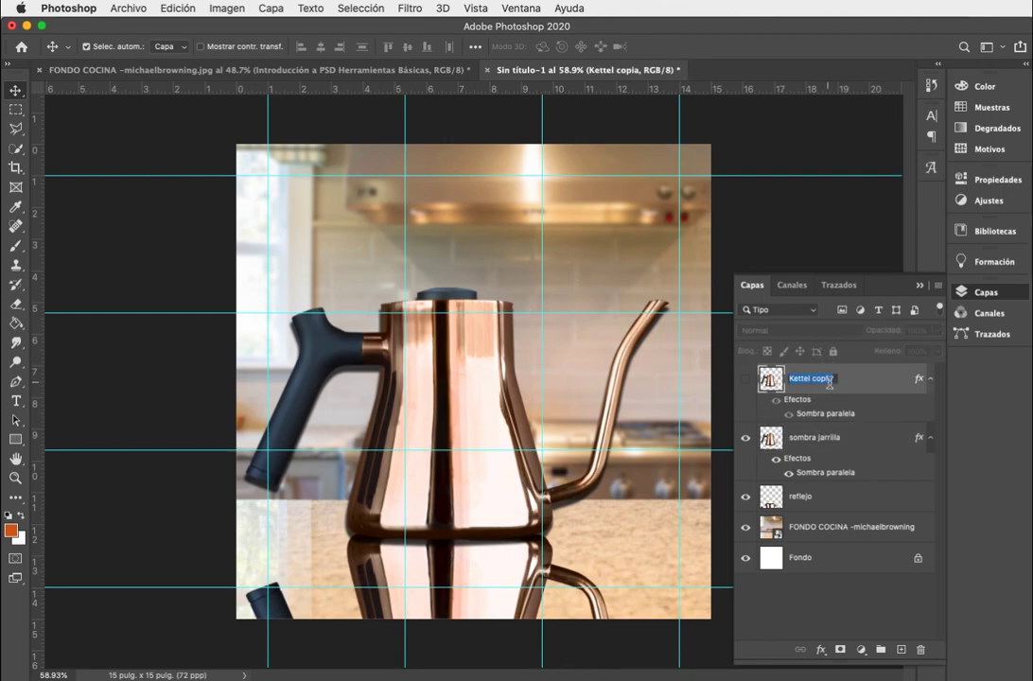
pyautogui.write('j')
pyautogui.press('Return')
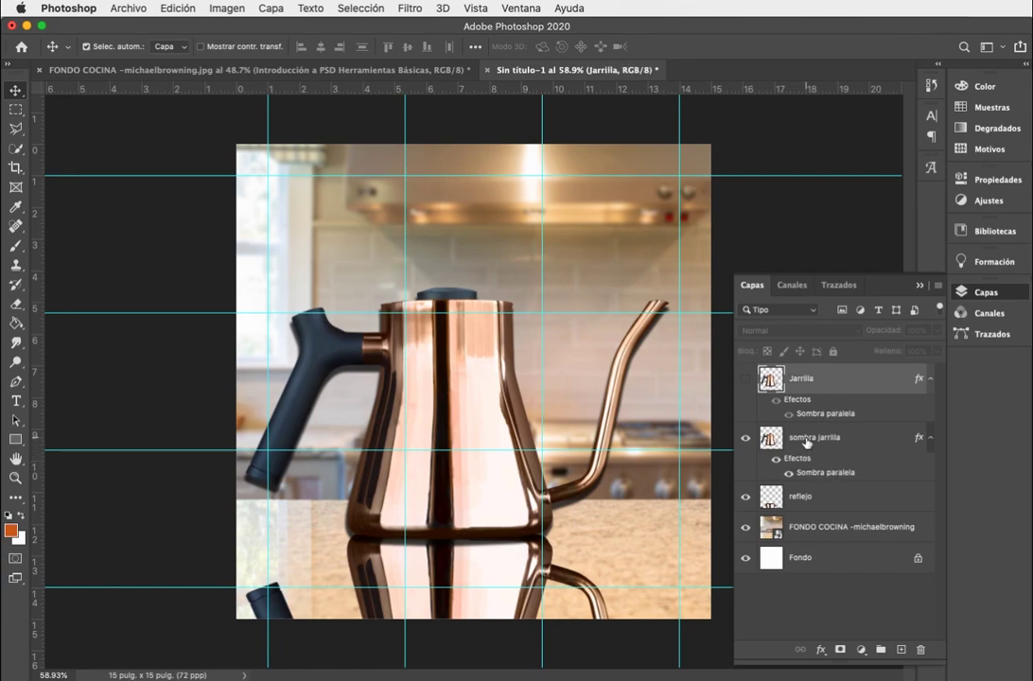
# Step: Hide the kitchen background and reflejo layers and check the sombra jarrilla shadow by hiding and showing its effects
pyautogui.click(745, 527)
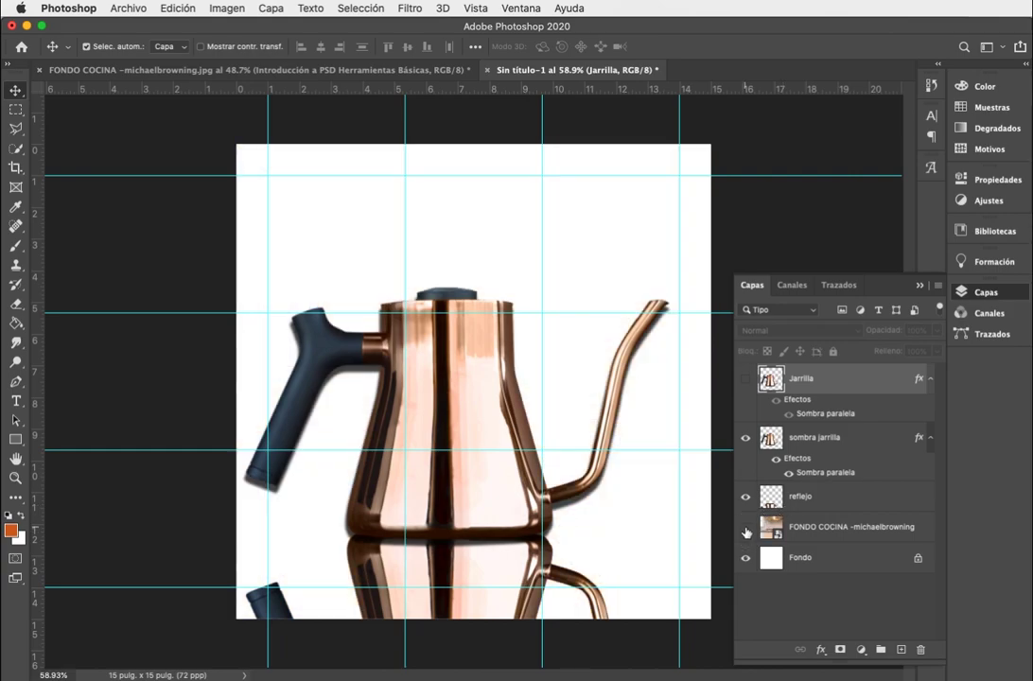
pyautogui.click(745, 498)
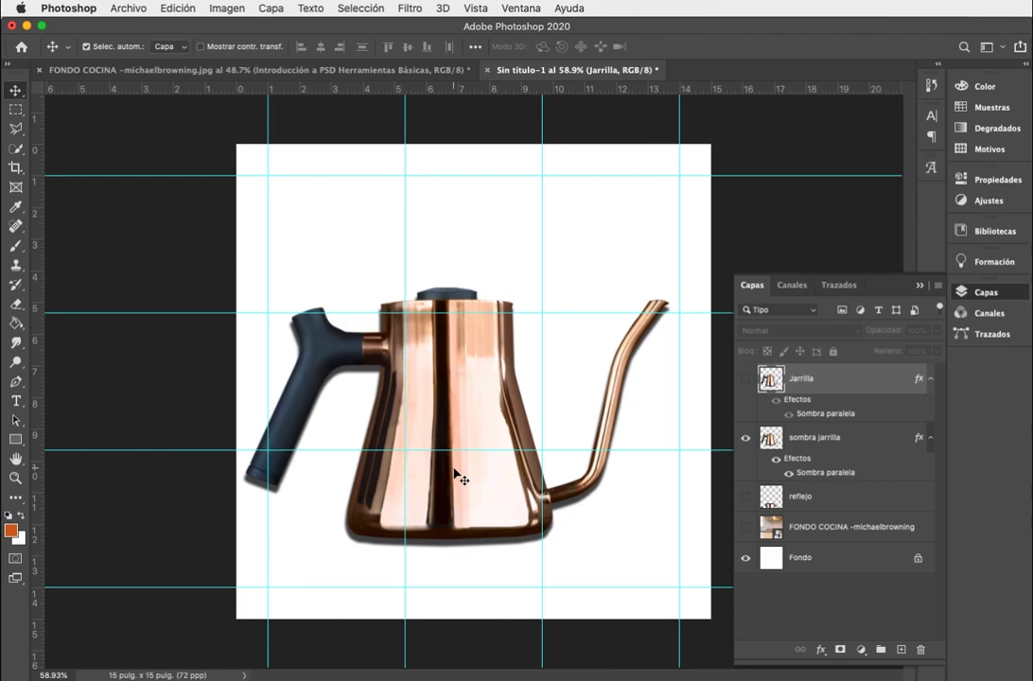
pyautogui.scroll(5, 458, 476)
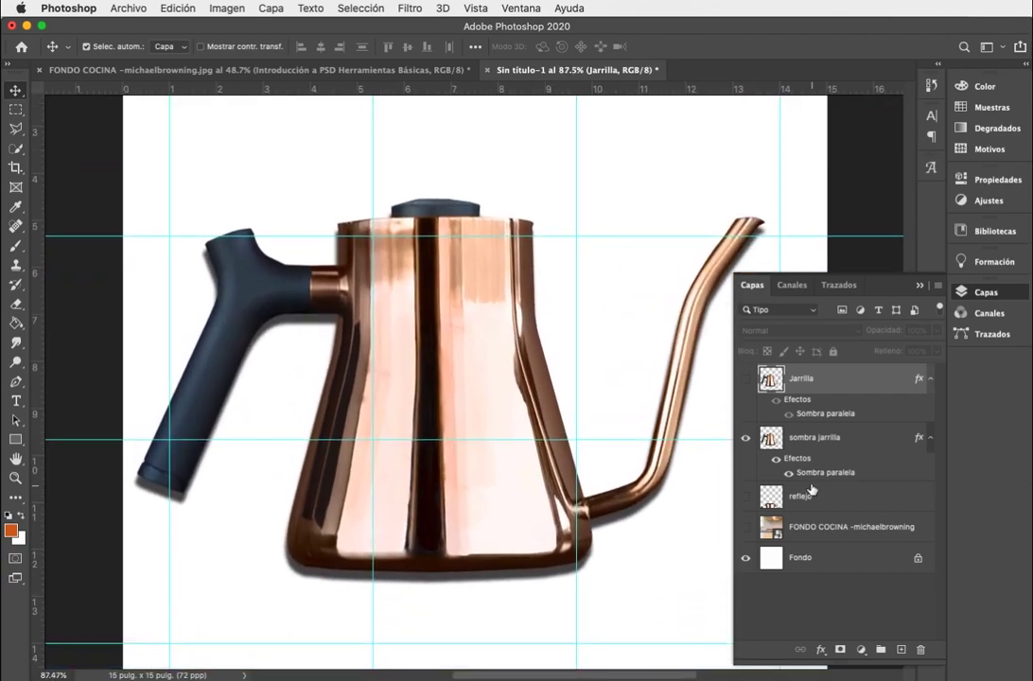
pyautogui.click(775, 460)
pyautogui.click(775, 462)
pyautogui.click(776, 461)
pyautogui.click(776, 461)
# Step: Delete the kettle's upper body, handle and spout from the sombra jarrilla layer with rectangular selections, keeping only the base, and deselect
pyautogui.click(15, 109)
pyautogui.moveTo(124, 122); pyautogui.dragTo(752, 530)
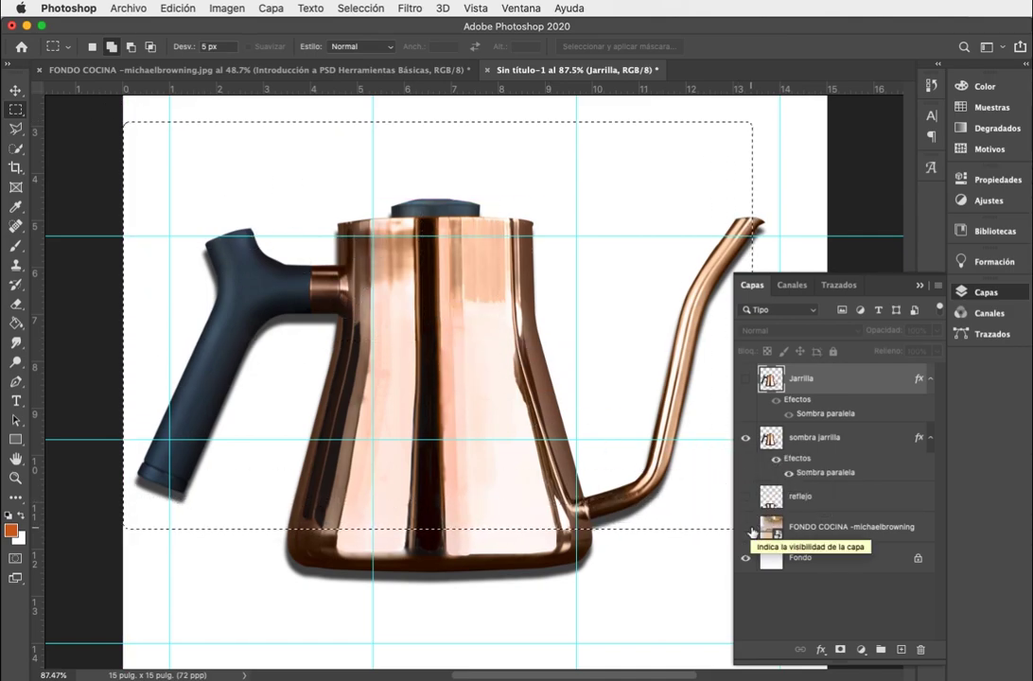
pyautogui.hscroll(8, 671, 224)
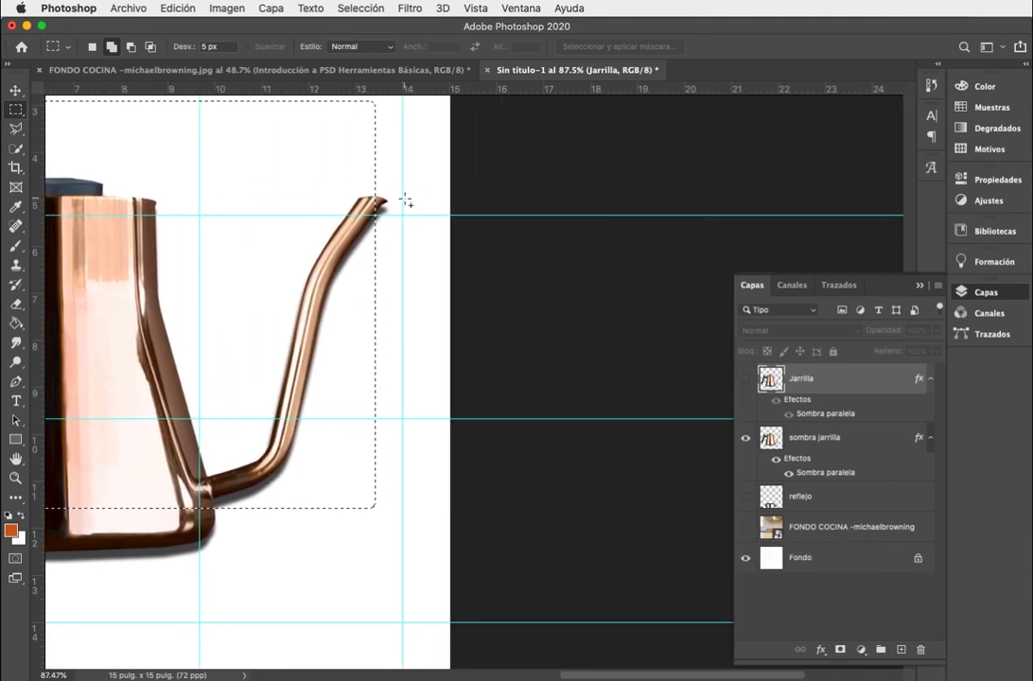
pyautogui.hscroll(-8, 406, 200)
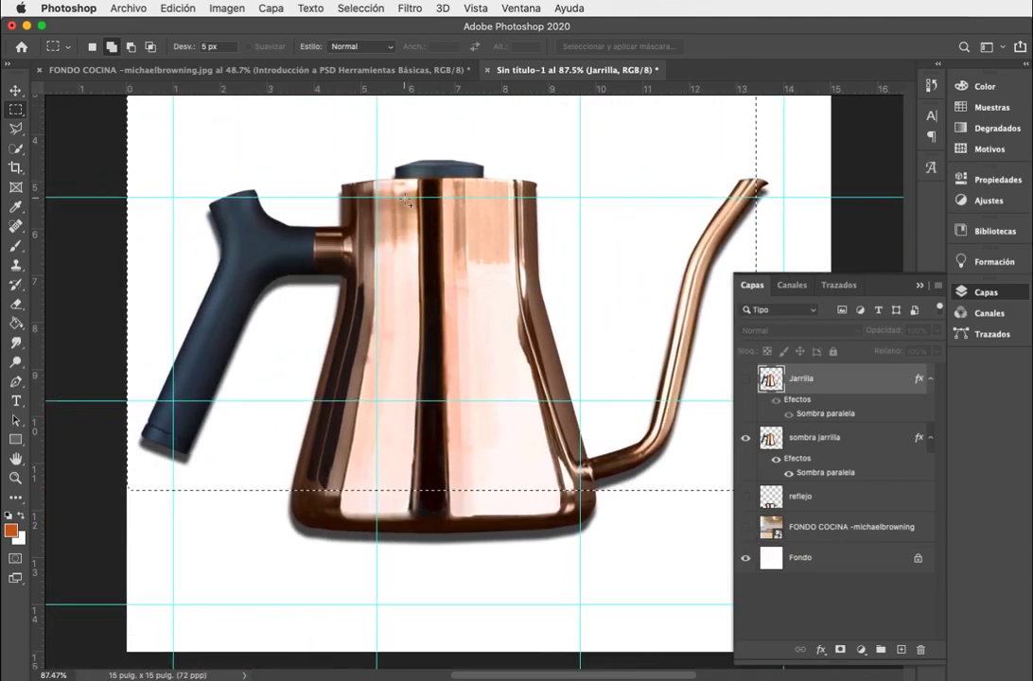
pyautogui.click(828, 448)
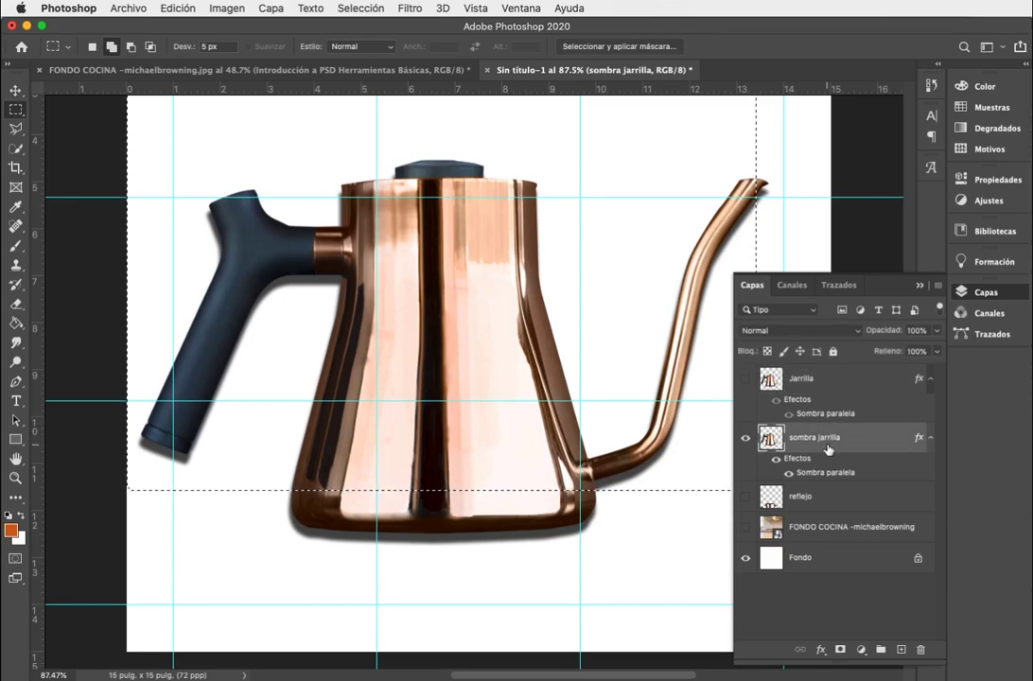
pyautogui.press('Delete')
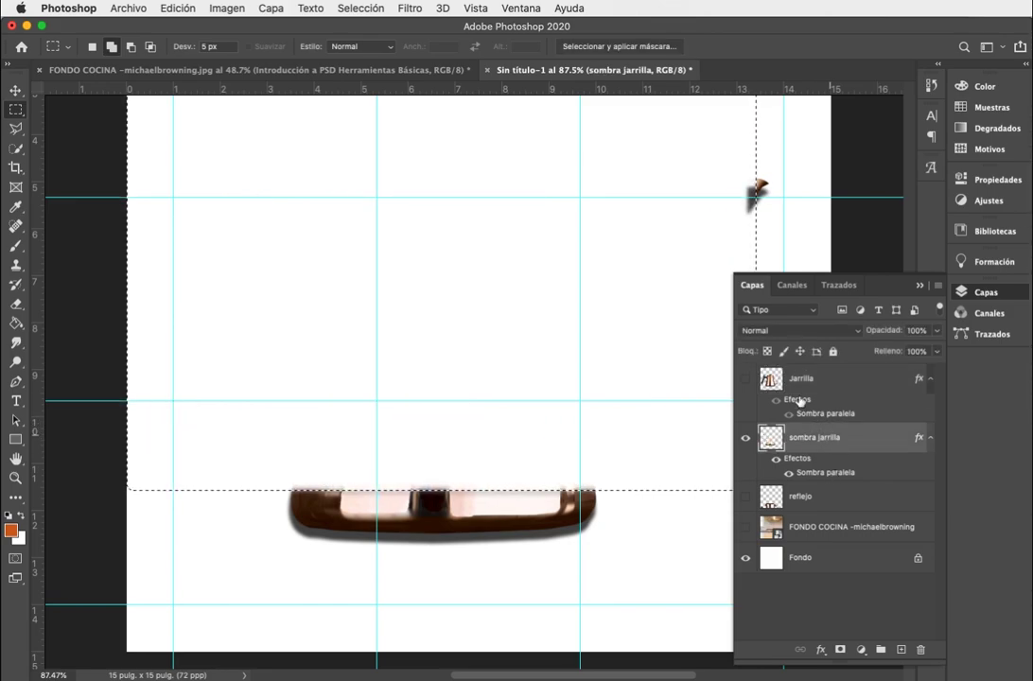
pyautogui.moveTo(744, 223); pyautogui.dragTo(811, 237)
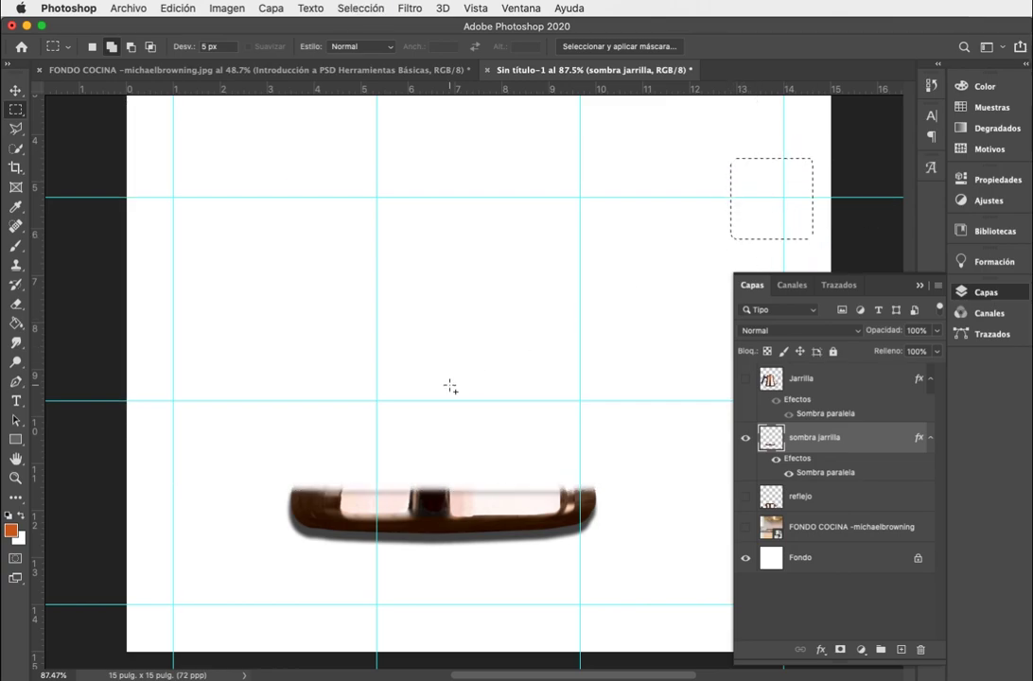
pyautogui.scroll(-1, 452, 386)
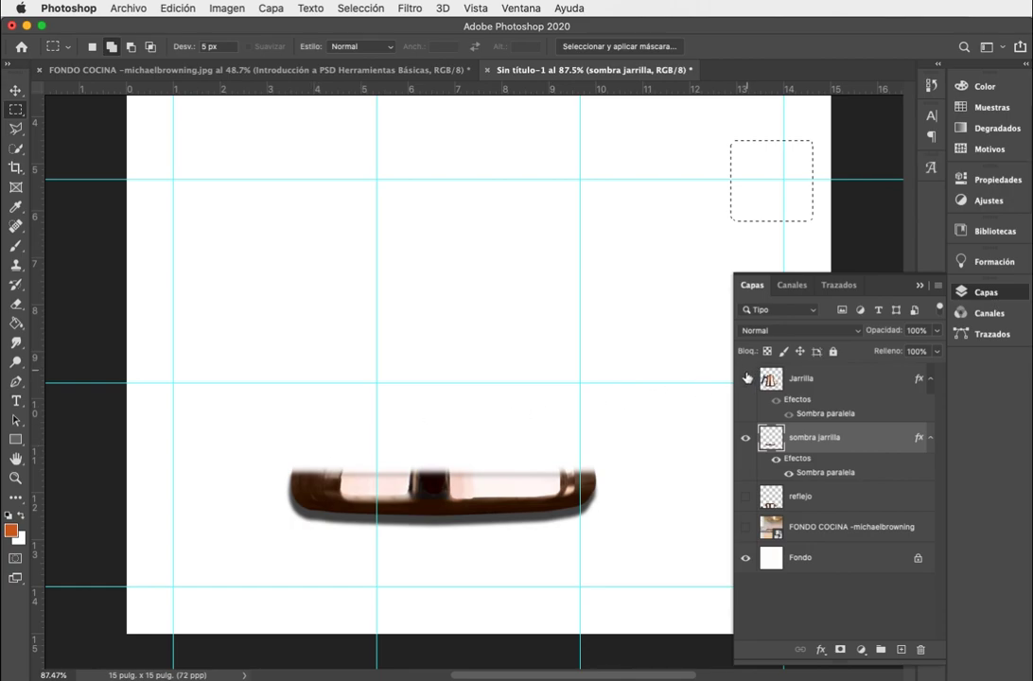
pyautogui.press('super+d')
# Step: Show the Jarrilla layer and hide its drop shadow effect
pyautogui.click(745, 379)
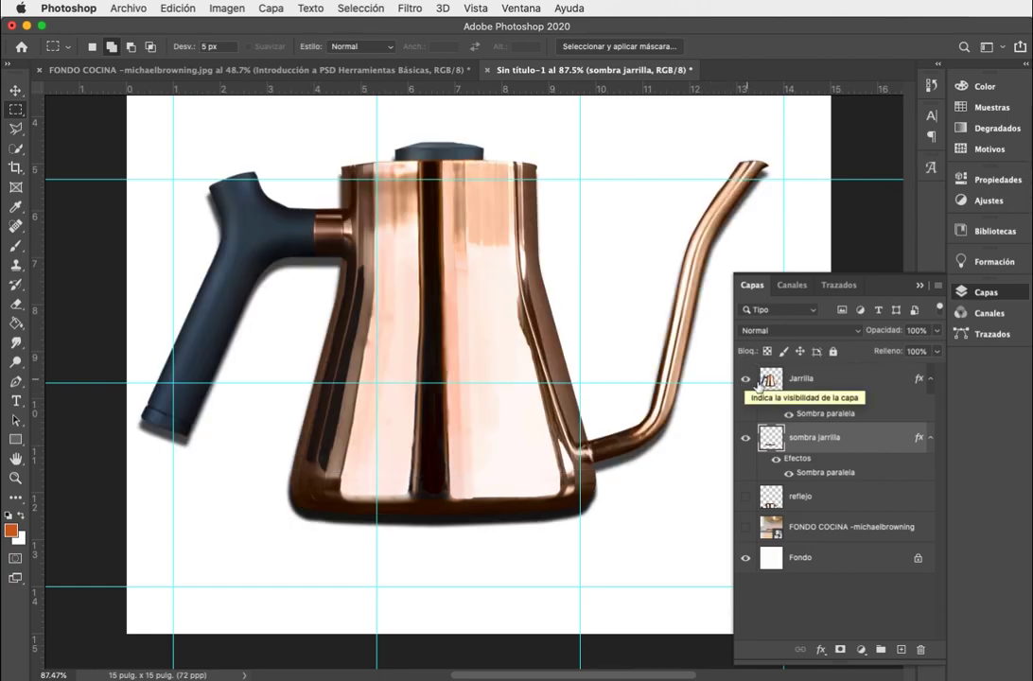
pyautogui.click(779, 405)
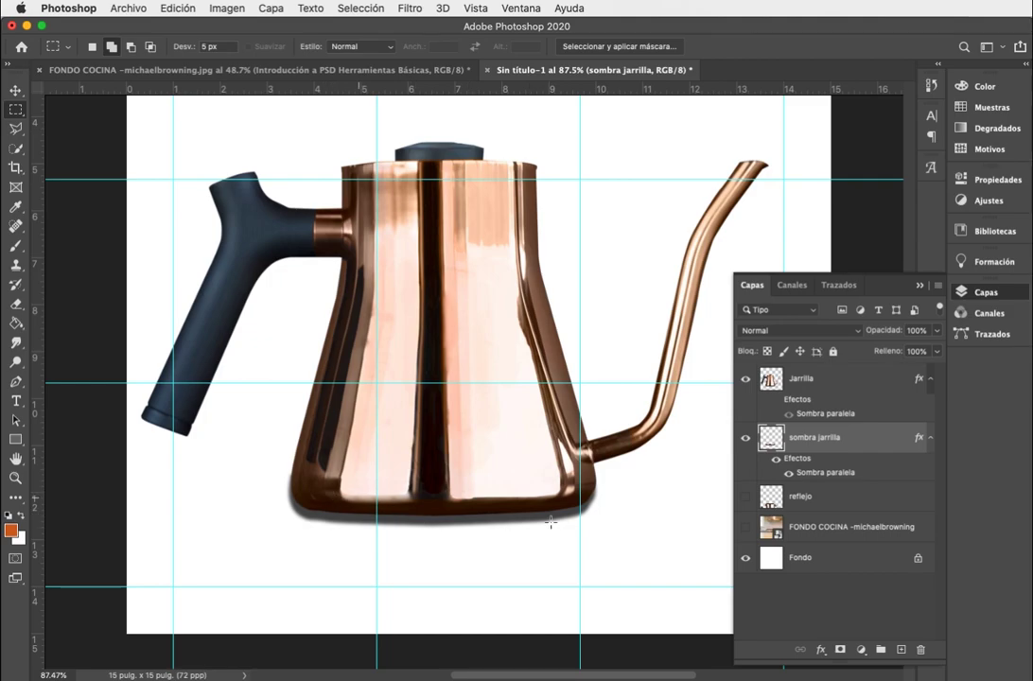
# Step: Compare the kettle with and without the Jarrilla layer's drop shadow by showing and hiding its effects
pyautogui.click(777, 405)
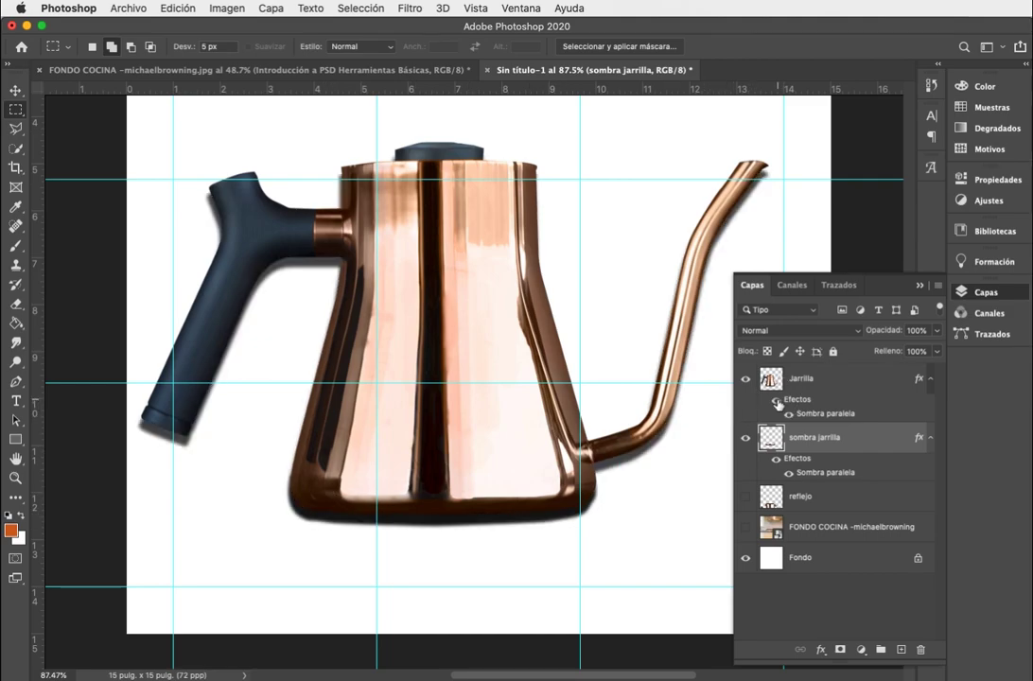
pyautogui.click(777, 404)
pyautogui.click(778, 405)
pyautogui.click(777, 403)
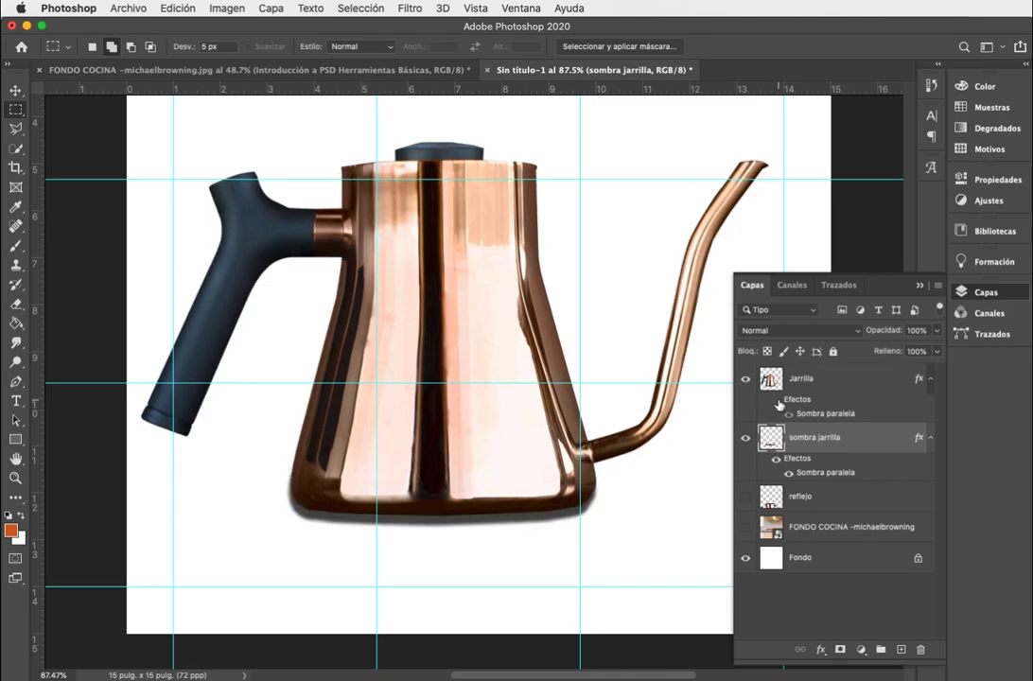
# Step: Show the FONDO COCINA kitchen background layer behind the kettle and check the base shadow on the countertop
pyautogui.click(746, 527)
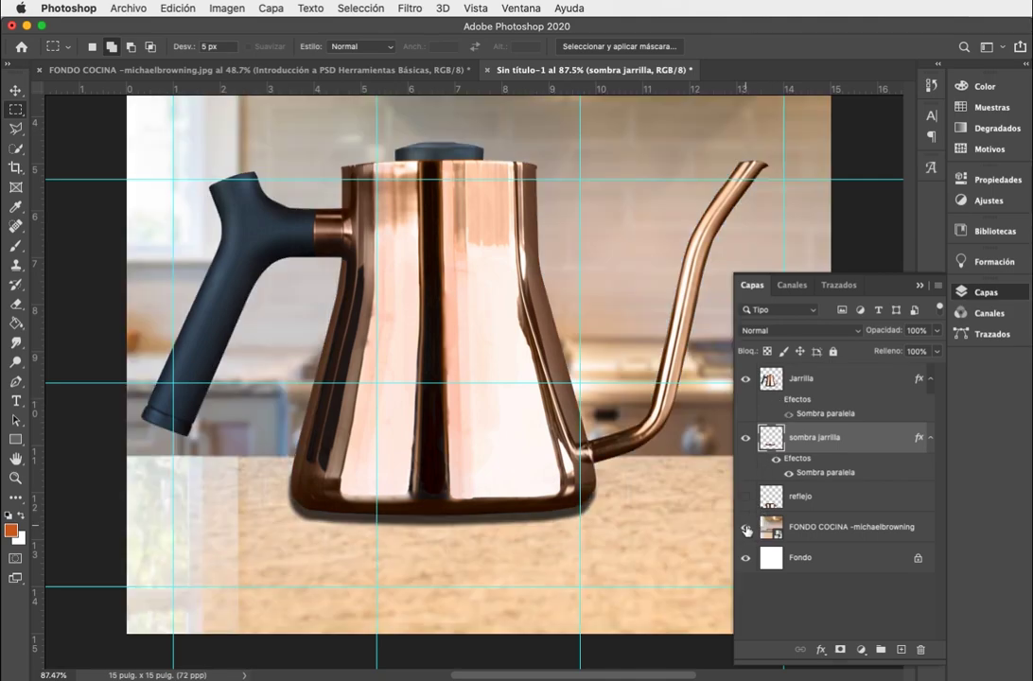
pyautogui.scroll(-3, 489, 465)
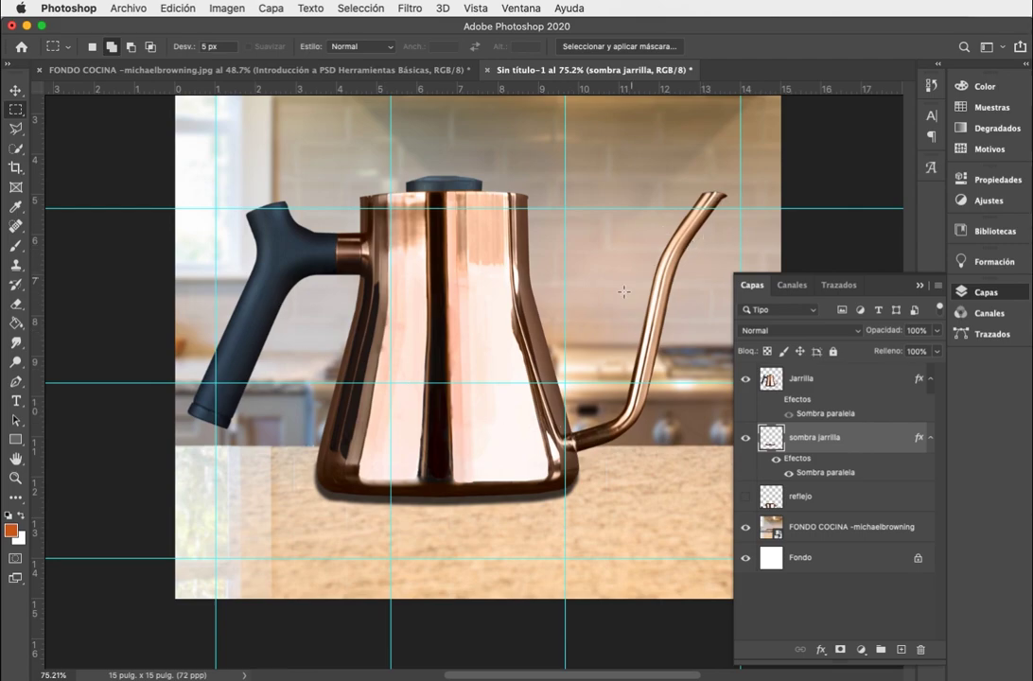
pyautogui.scroll(2, 623, 291)
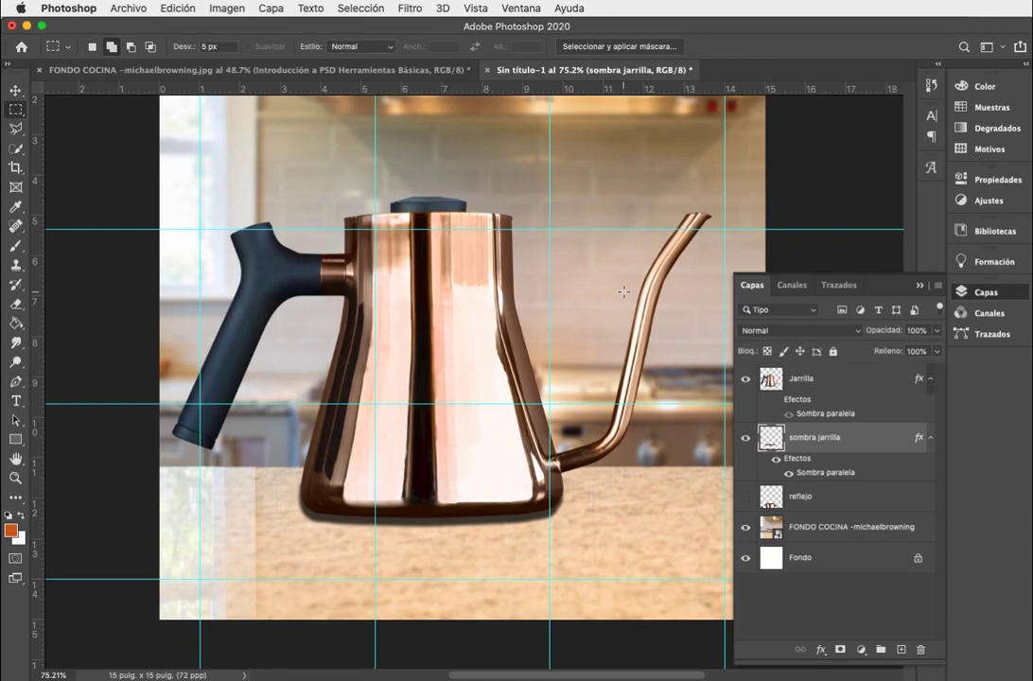
pyautogui.scroll(-2, 623, 292)
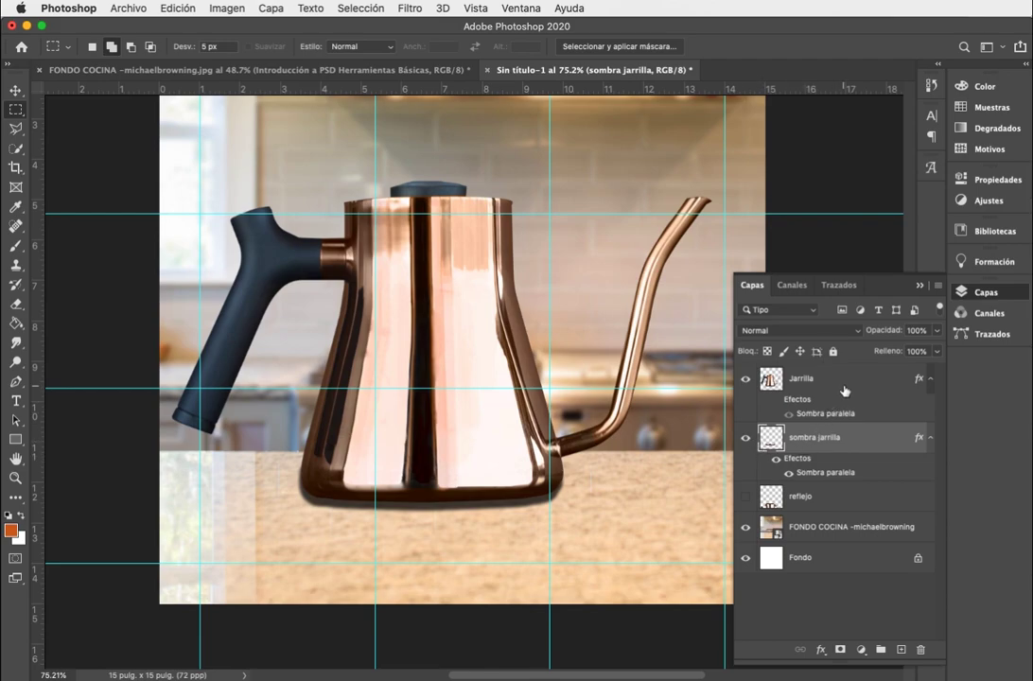
# Step: Try to move the Jarrilla kettle layer on its own with the Move tool and undo the moves
pyautogui.press('v')
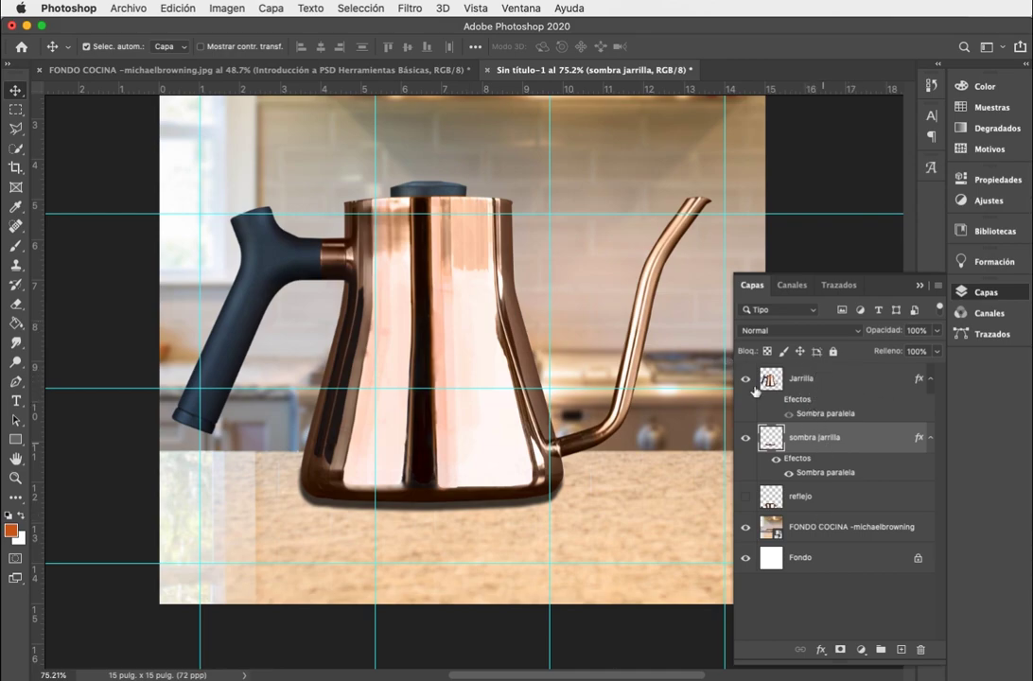
pyautogui.moveTo(437, 312); pyautogui.dragTo(506, 241)
pyautogui.moveTo(478, 302); pyautogui.dragTo(508, 413)
pyautogui.press('super+z')
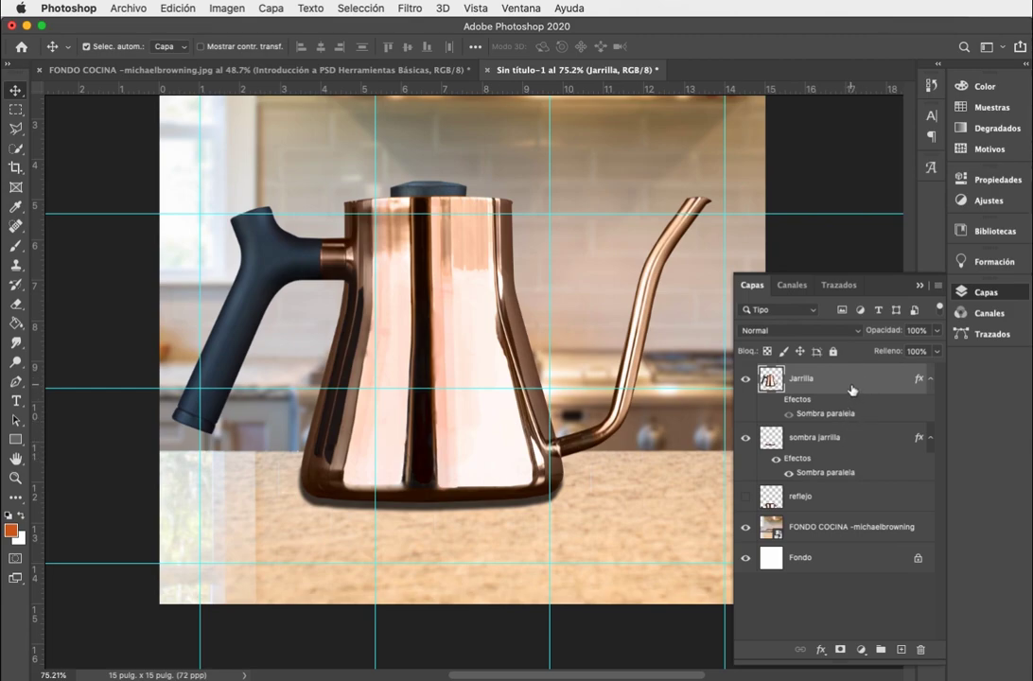
# Step: Link the Jarrilla and sombra jarrilla layers, test moving them together, and undo the test move
pyautogui.keyDown('shift'); pyautogui.click(857, 436); pyautogui.keyUp('shift')
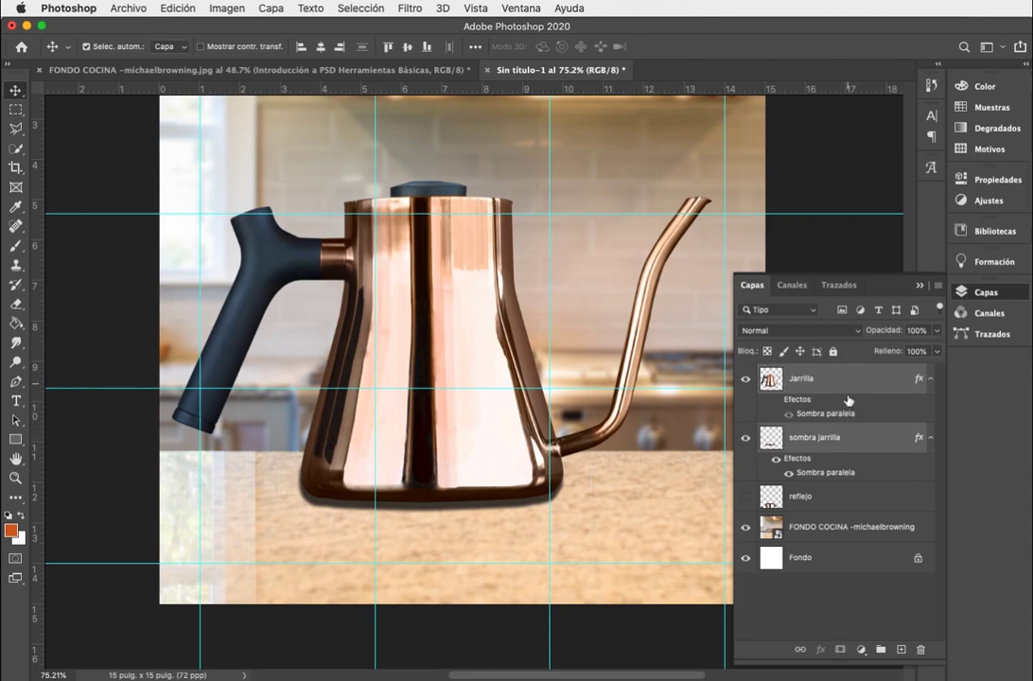
pyautogui.click(799, 653)
pyautogui.moveTo(407, 435); pyautogui.dragTo(446, 415)
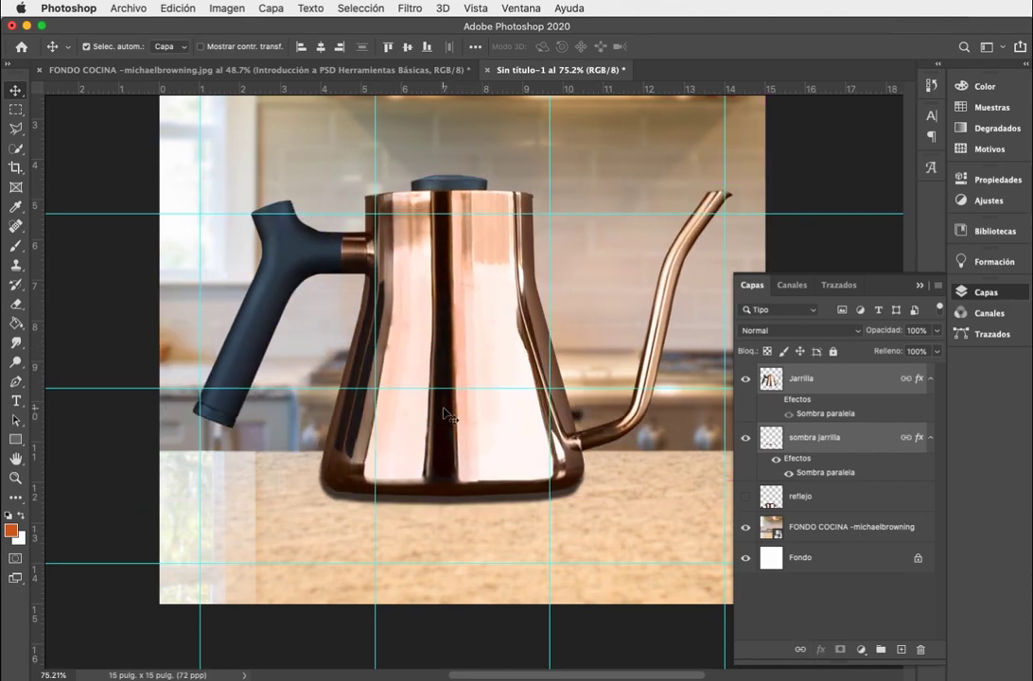
pyautogui.press('super+z')
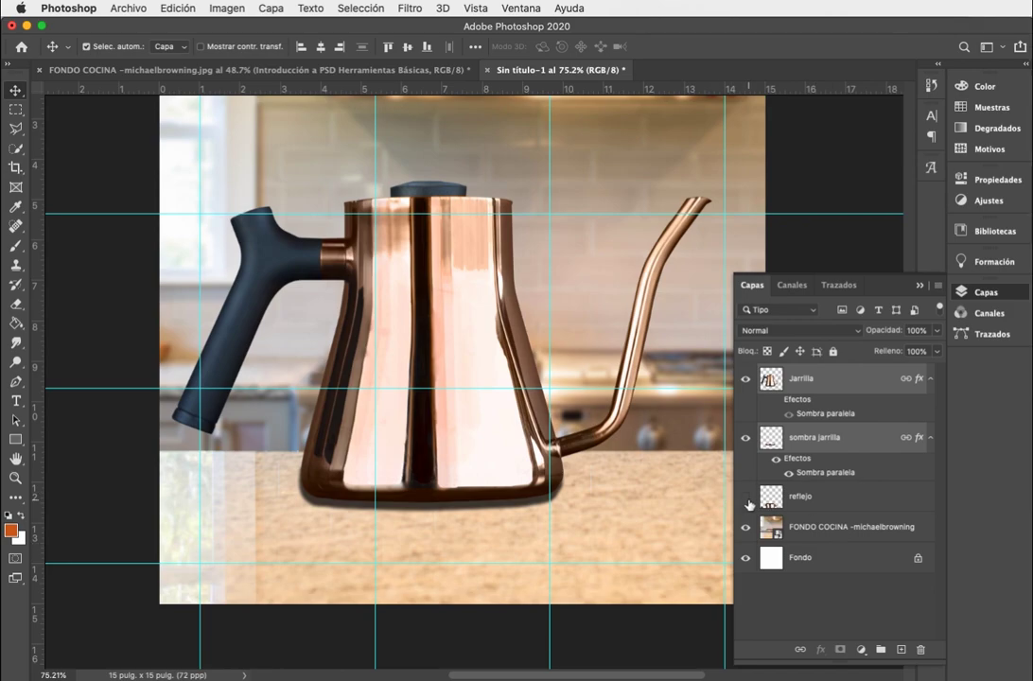
# Step: Show the reflejo layer and move the linked kettle and base shadow up slightly against the reflection
pyautogui.click(746, 499)
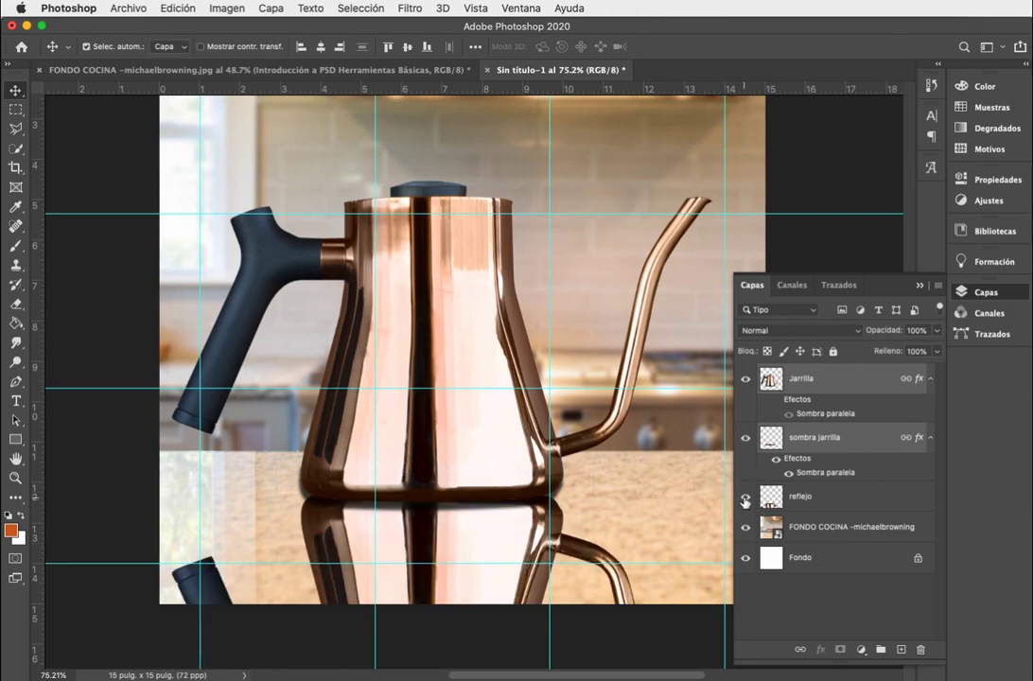
pyautogui.click(838, 494)
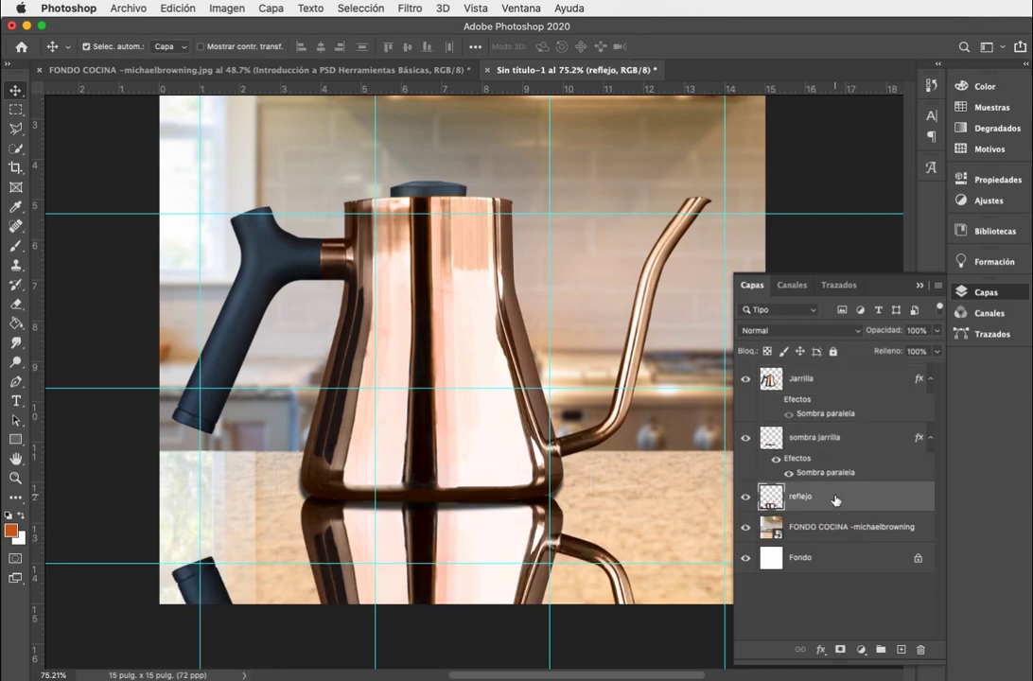
pyautogui.moveTo(465, 418); pyautogui.dragTo(465, 413)
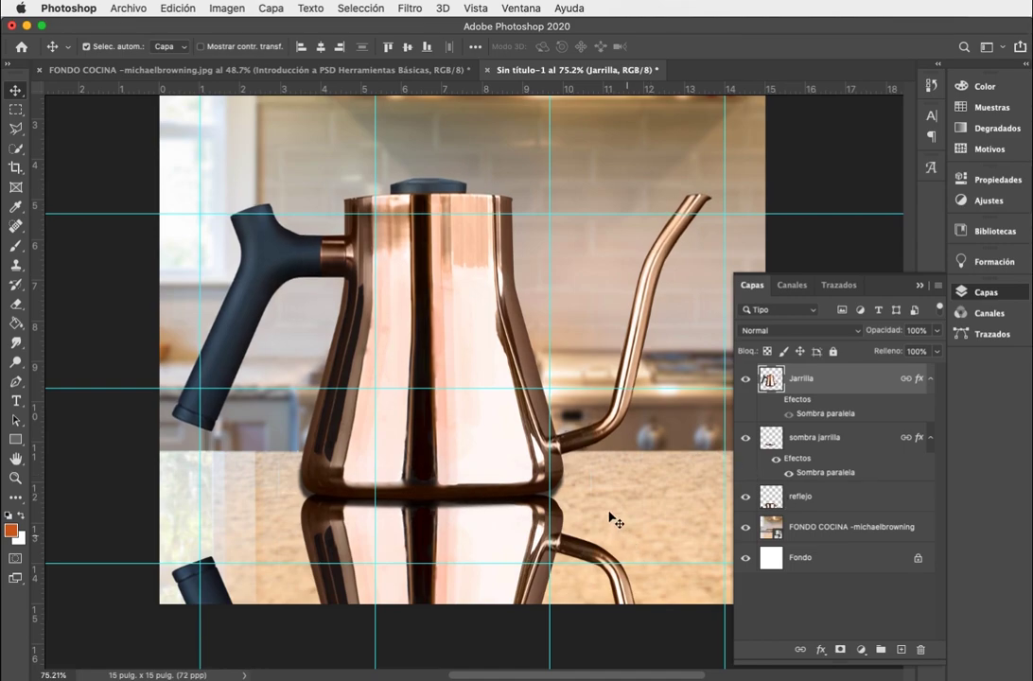
# Step: Link the reflejo layer with the Jarrilla and sombra jarrilla layers and collapse all the effects lists
pyautogui.keyDown('super'); pyautogui.click(879, 500); pyautogui.keyUp('super')
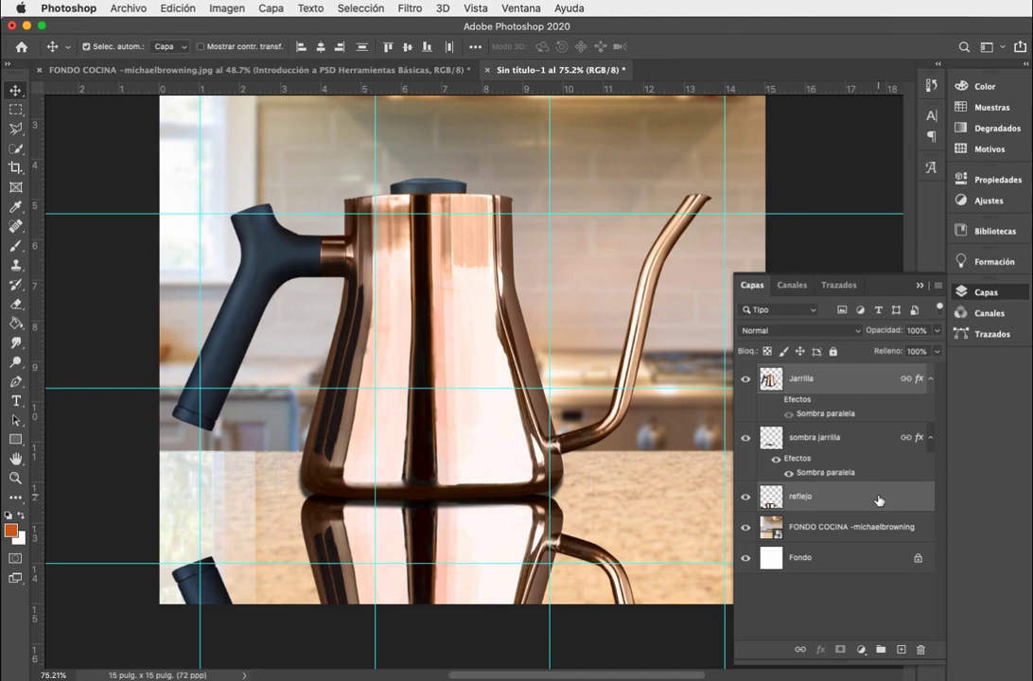
pyautogui.keyDown('super'); pyautogui.click(879, 441); pyautogui.keyUp('super')
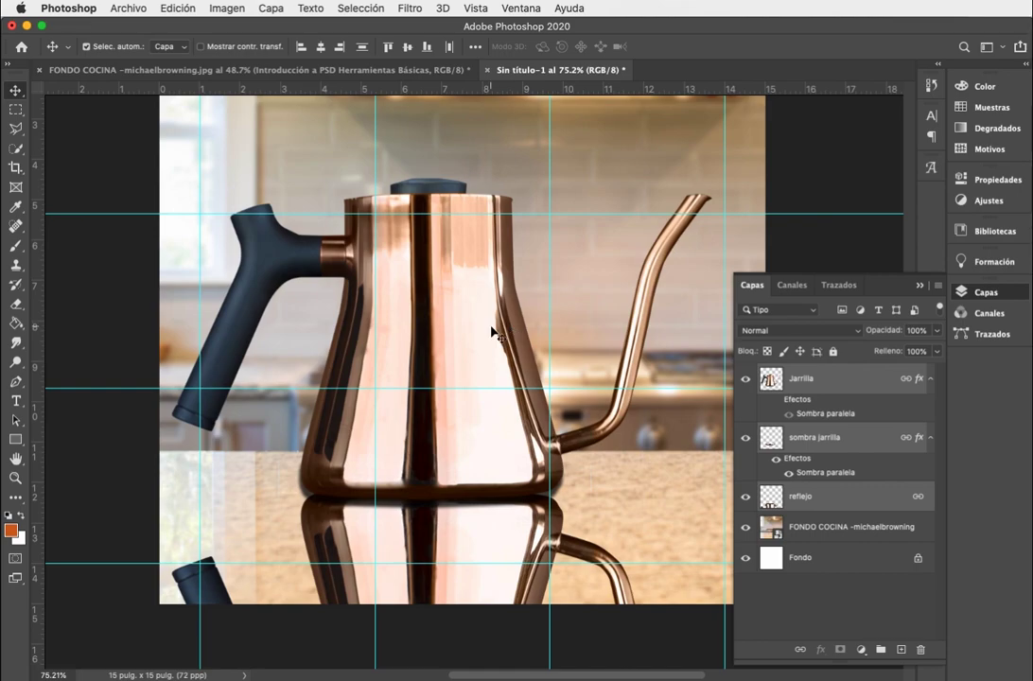
pyautogui.rightClick(444, 443)
pyautogui.click(443, 285)
pyautogui.keyDown('alt'); pyautogui.click(930, 438); pyautogui.keyUp('alt')
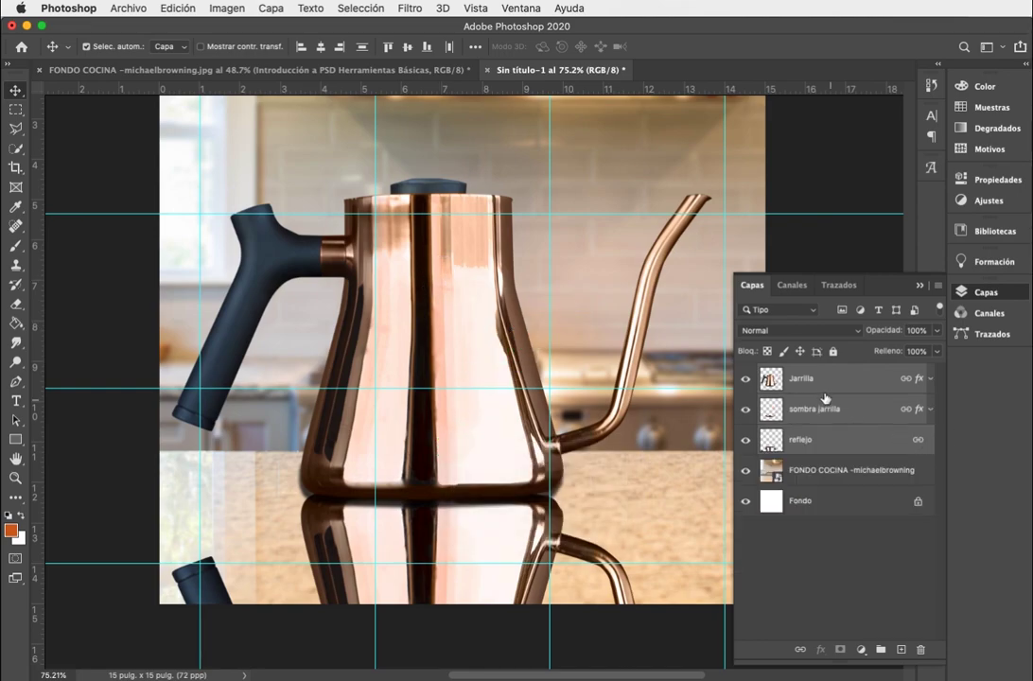
# Step: Move the linked kettle, shadow and reflection sideways so the handle's lower end reaches the canvas's left edge
pyautogui.click(847, 434)
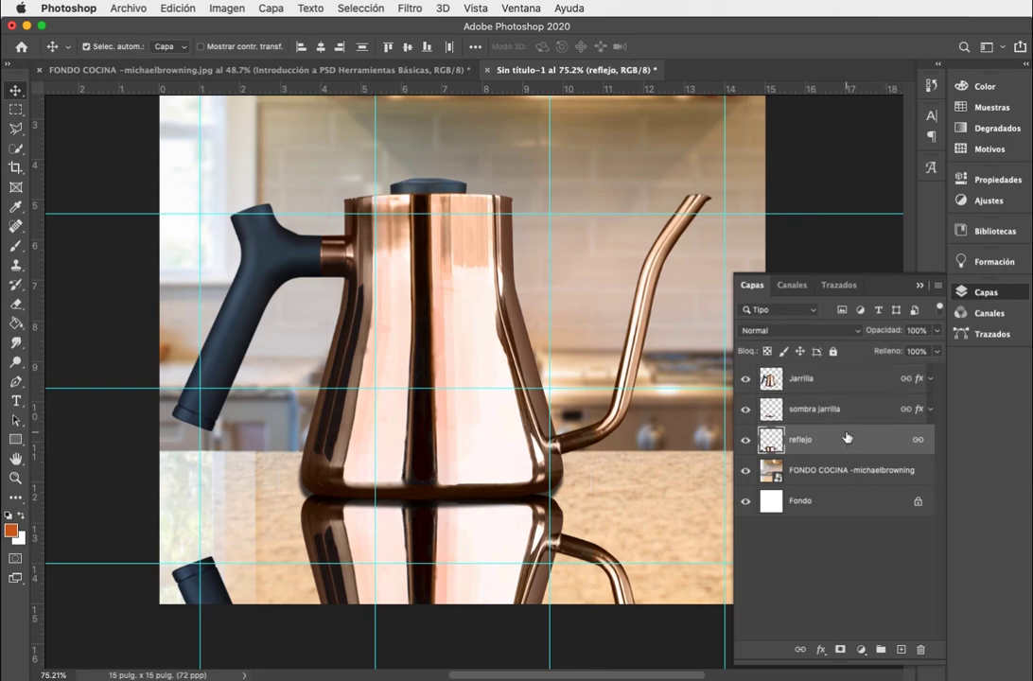
pyautogui.moveTo(350, 461); pyautogui.dragTo(428, 534)
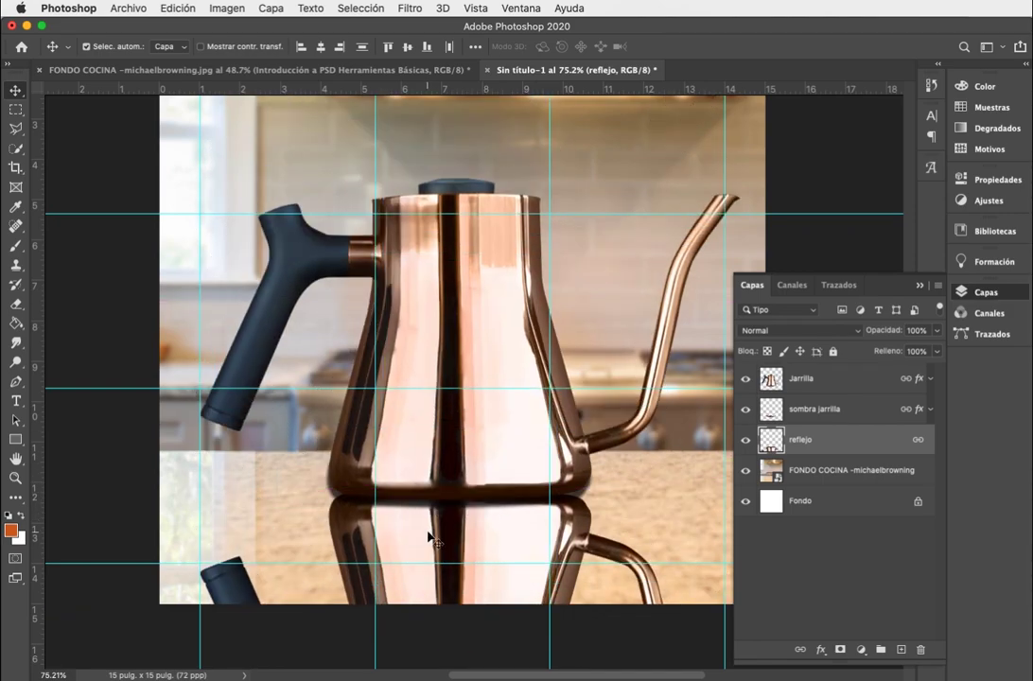
pyautogui.scroll(-2, 449, 397)
pyautogui.moveTo(449, 397); pyautogui.dragTo(422, 399)
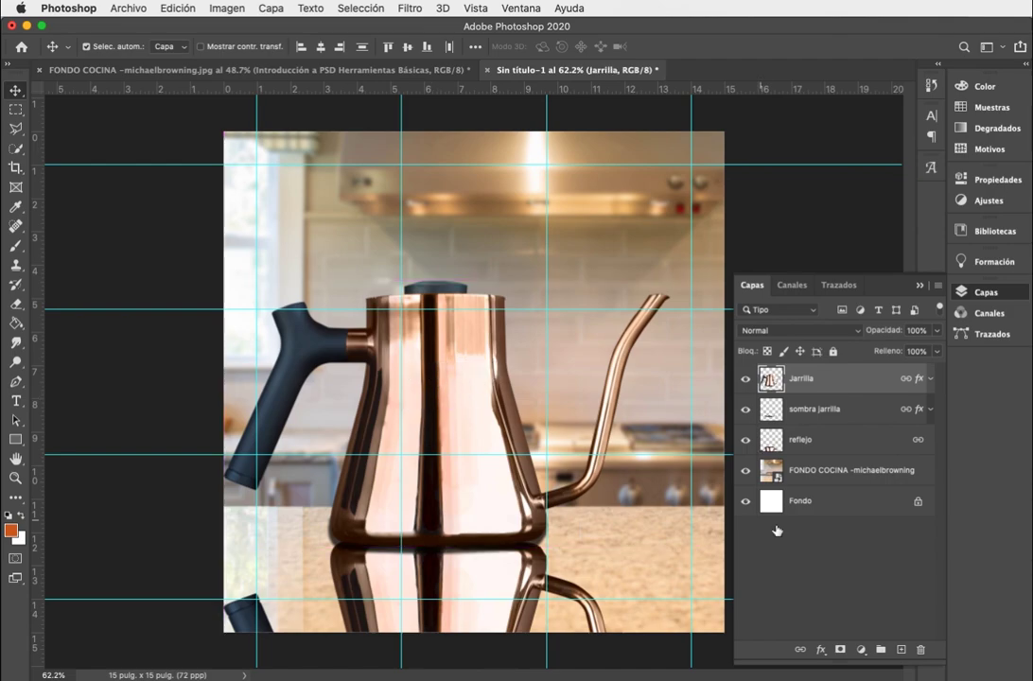
# Step: Lower the reflejo layer's opacity to 26%
pyautogui.click(470, 556)
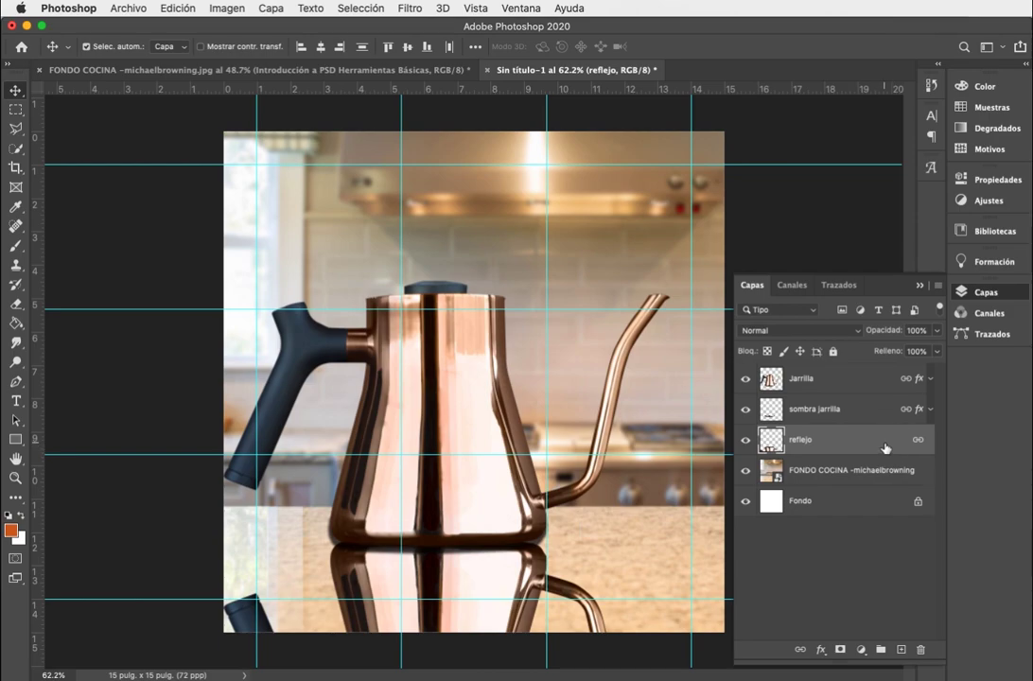
pyautogui.click(937, 332)
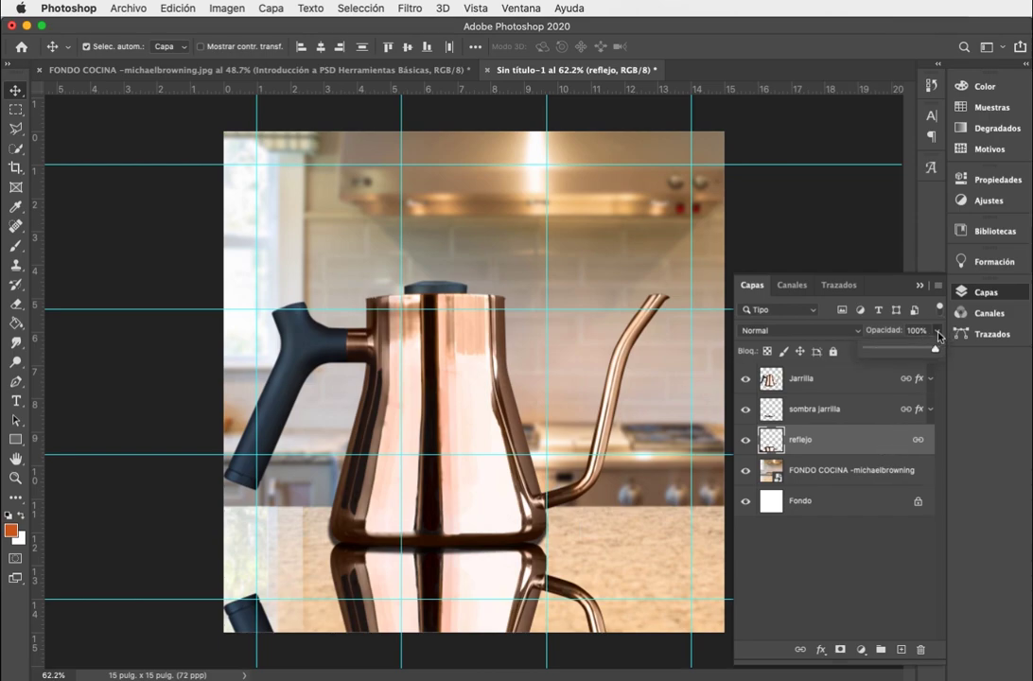
pyautogui.moveTo(936, 351); pyautogui.dragTo(886, 351)
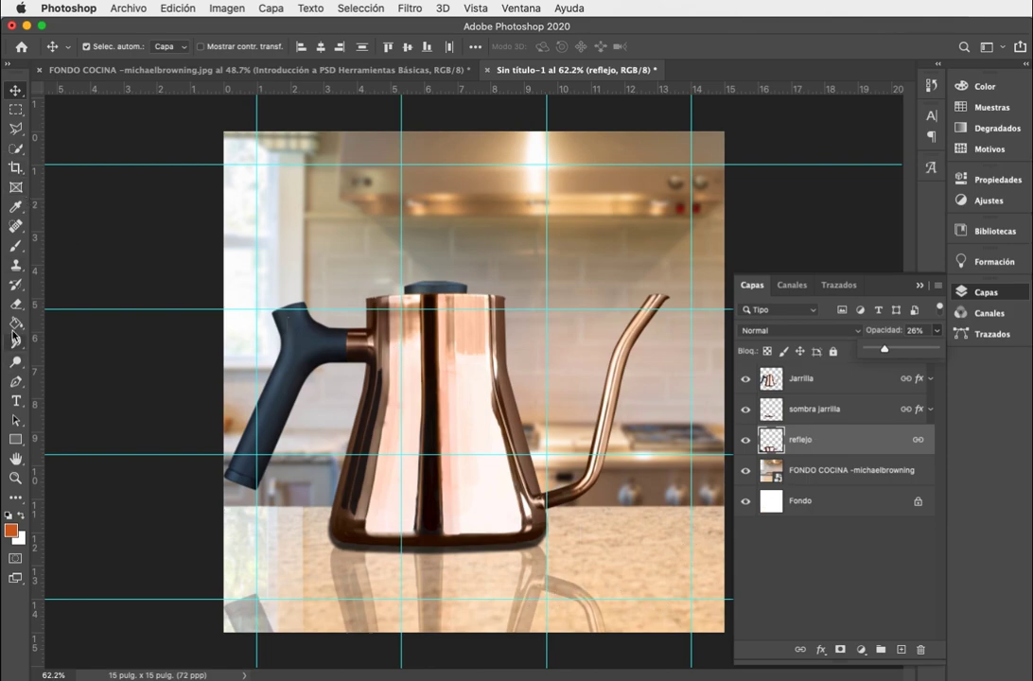
# Step: Erase the handle and fade the spout and lower part of the reflejo layer using a soft 162 px Eraser at 42% opacity
pyautogui.press('e')
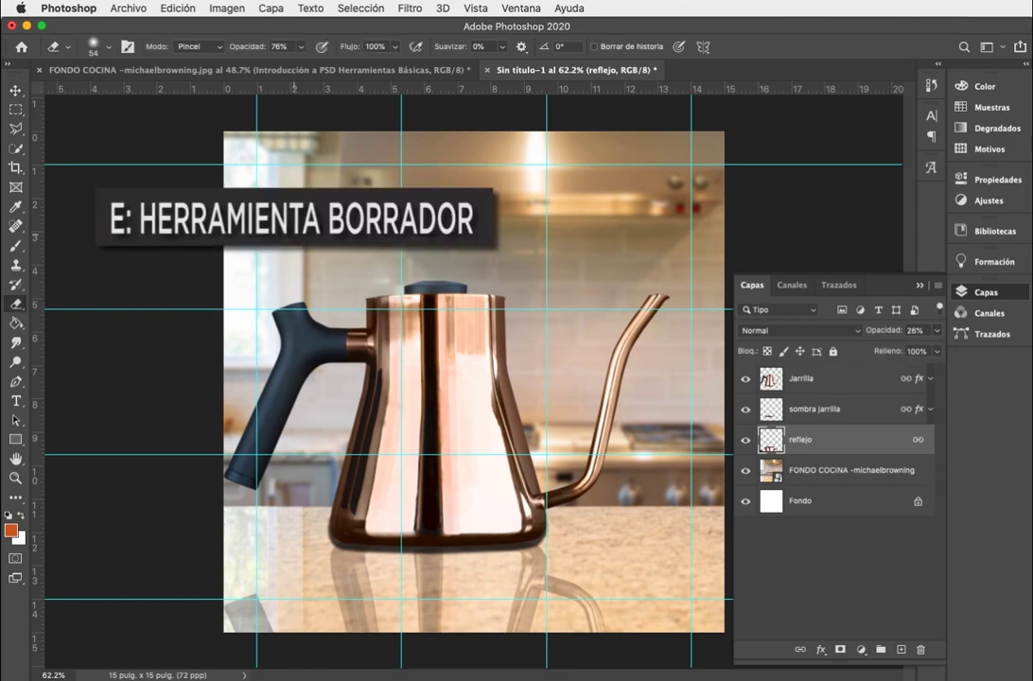
pyautogui.rightClick(302, 236)
pyautogui.moveTo(399, 271); pyautogui.dragTo(438, 269)
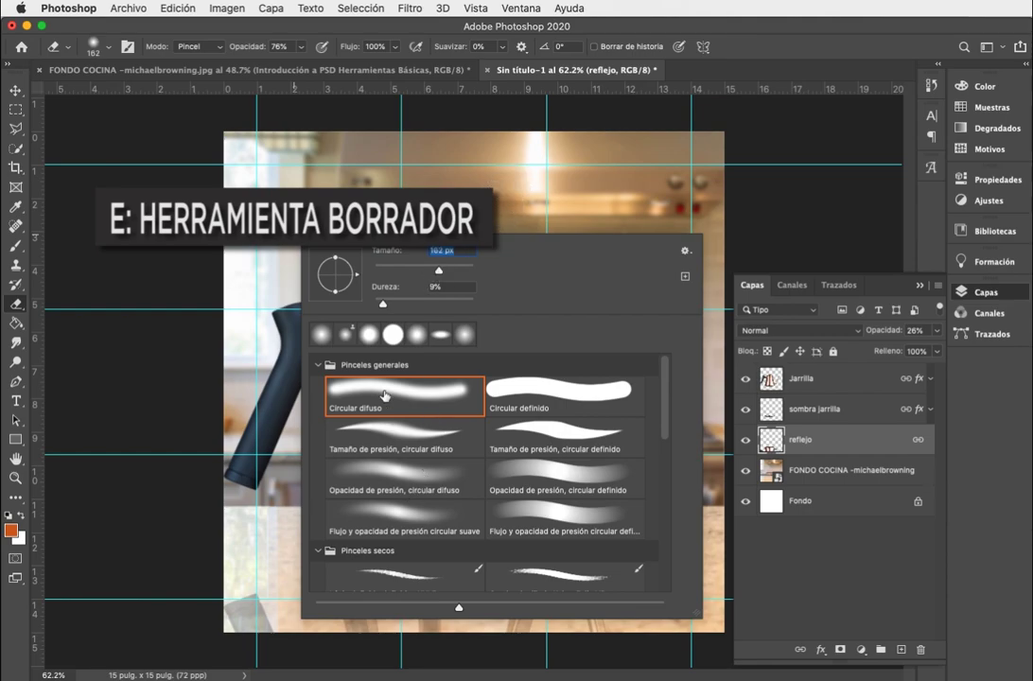
pyautogui.press('Return')
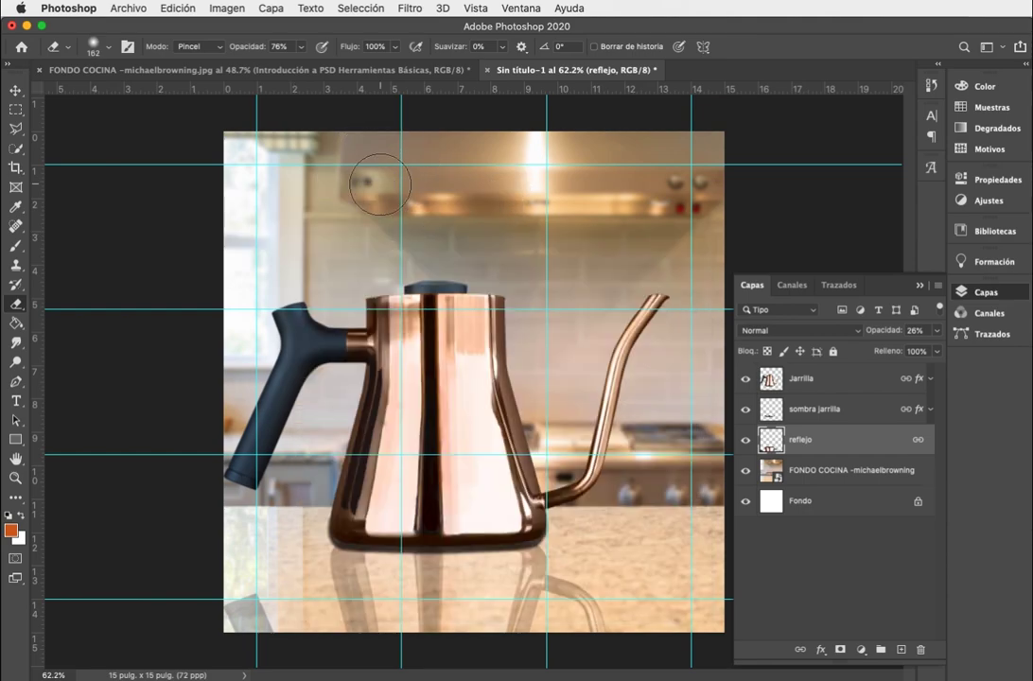
pyautogui.click(301, 47)
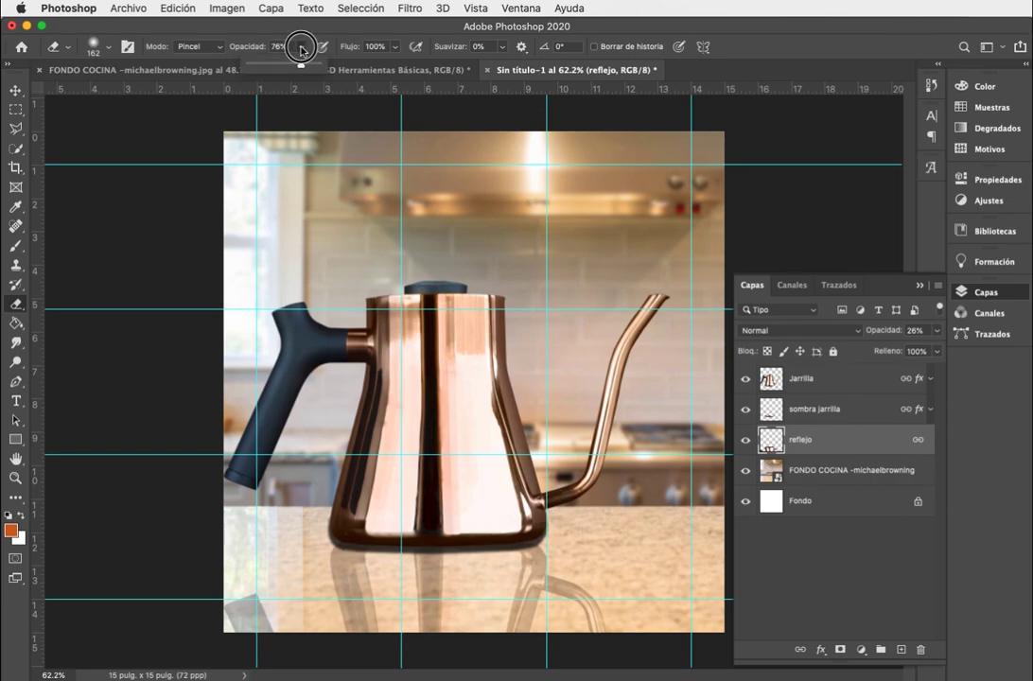
pyautogui.moveTo(282, 64); pyautogui.dragTo(280, 68)
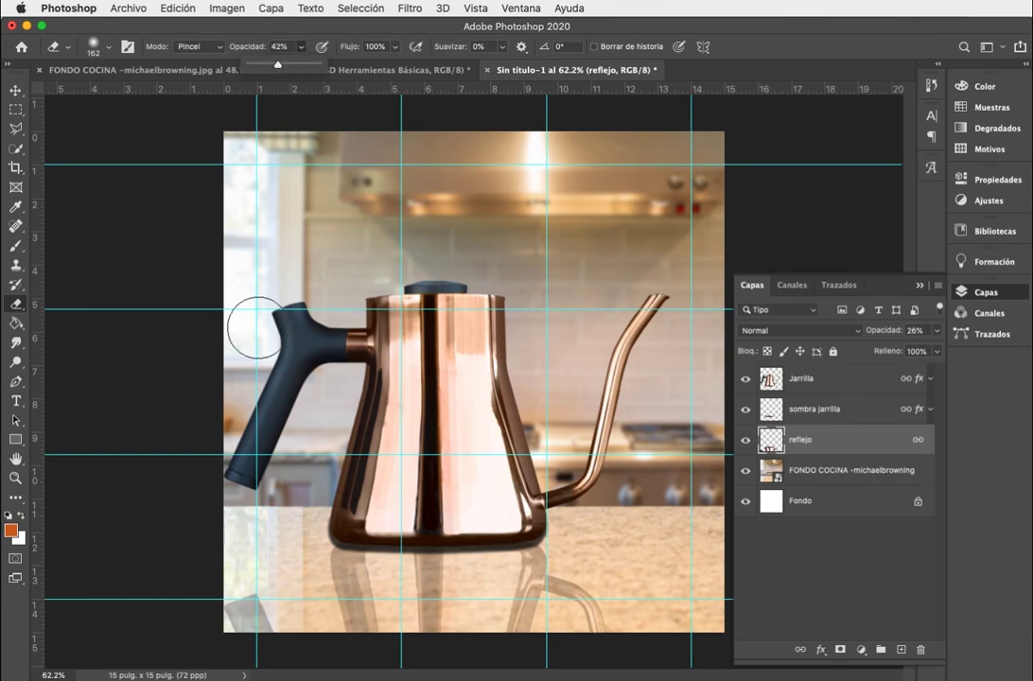
pyautogui.moveTo(223, 620)
pyautogui.mouseDown()
pyautogui.moveTo(596, 619)
pyautogui.moveTo(484, 633)
pyautogui.moveTo(219, 596)
pyautogui.moveTo(399, 625)
pyautogui.moveTo(618, 622)
pyautogui.moveTo(242, 604)
pyautogui.moveTo(639, 624)
pyautogui.moveTo(391, 588)
pyautogui.moveTo(263, 596)
pyautogui.moveTo(274, 611)
pyautogui.mouseUp()
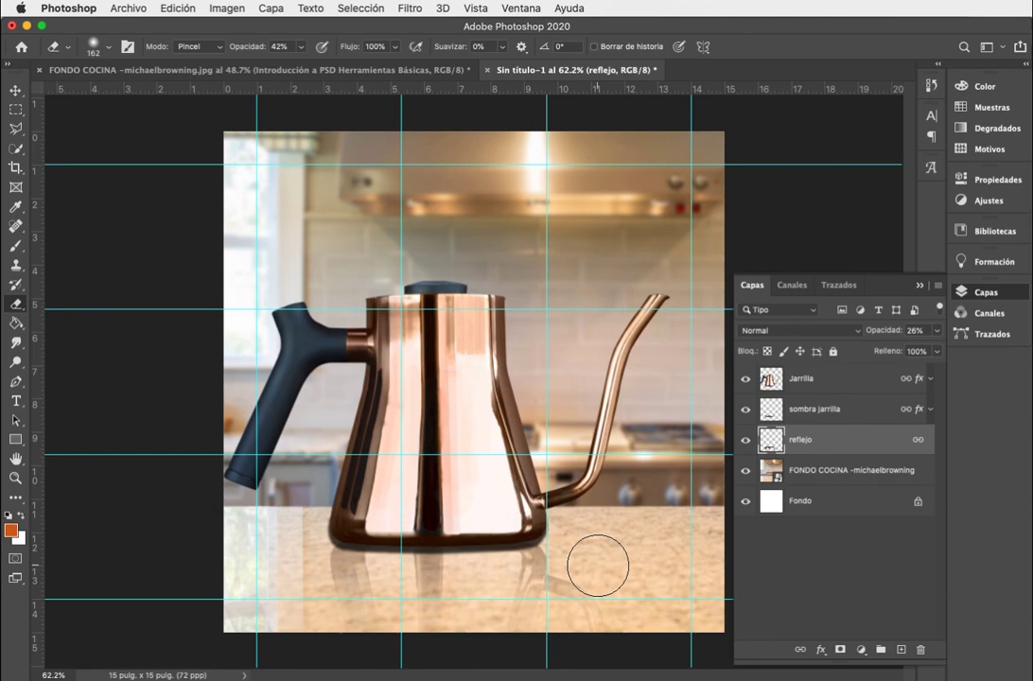
# Step: Move the linked kettle, shadow and reflection up and to the right, with the handle's lower end at the first vertical guide
pyautogui.press('v')
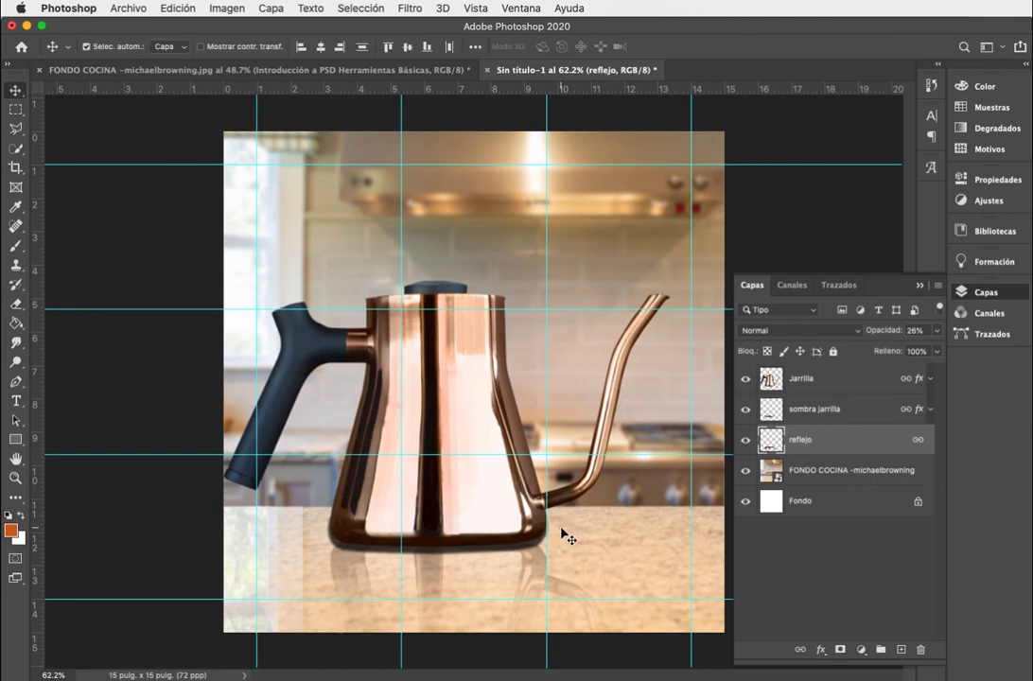
pyautogui.moveTo(460, 396); pyautogui.dragTo(503, 387)
pyautogui.moveTo(494, 387)
pyautogui.mouseDown()
pyautogui.moveTo(470, 359)
pyautogui.moveTo(491, 355)
pyautogui.moveTo(496, 367)
pyautogui.mouseUp()
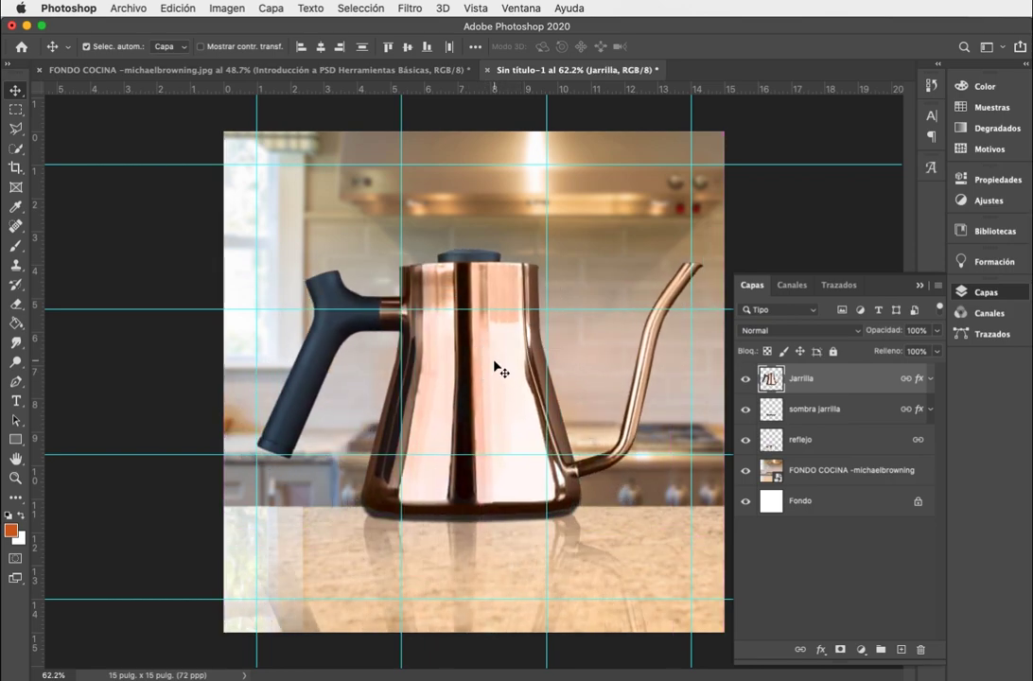
# Step: Switch to Illustrator, move the #HelloFellow text slightly up and to the right on the artboard, and deselect it
pyautogui.press('super+Tab')
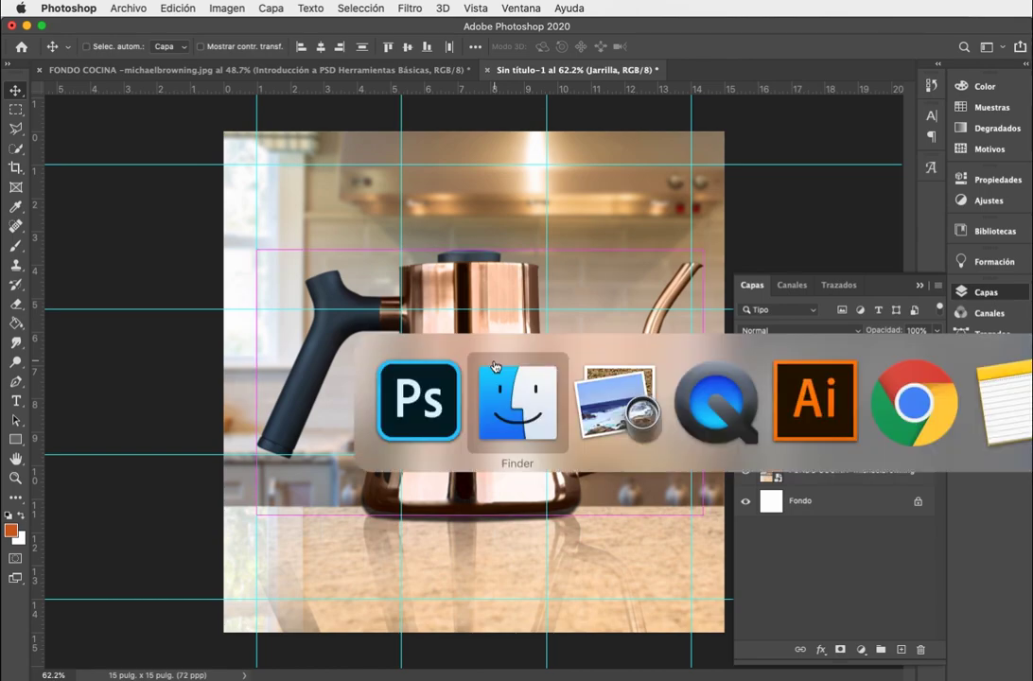
pyautogui.press('super+Tab')
pyautogui.press('super+Tab')
pyautogui.press('super+Tab')
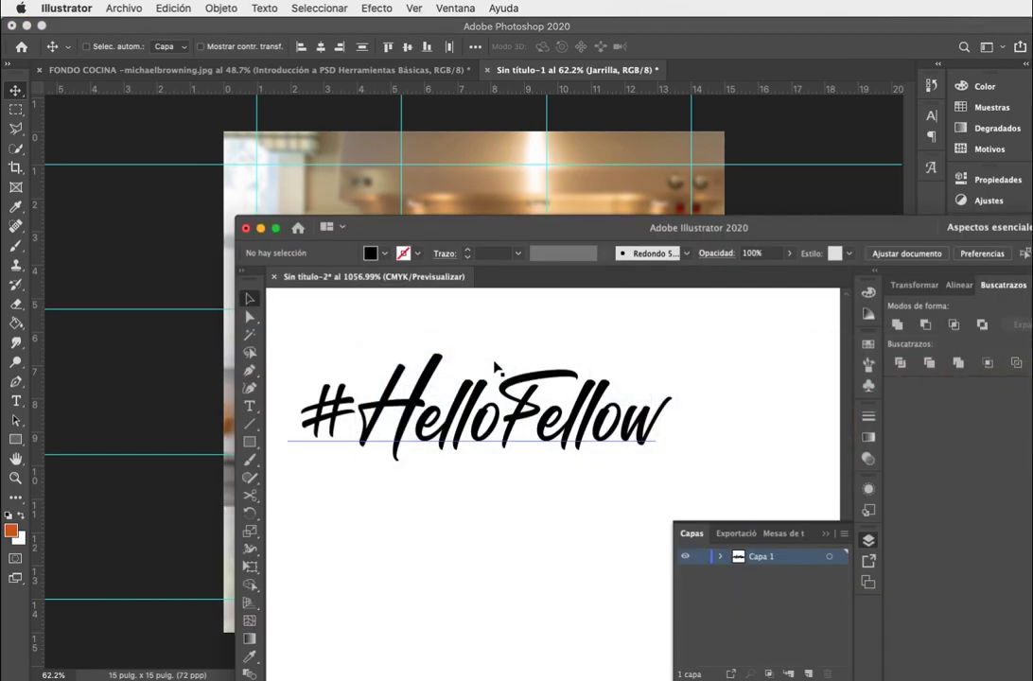
pyautogui.moveTo(419, 381); pyautogui.dragTo(450, 369)
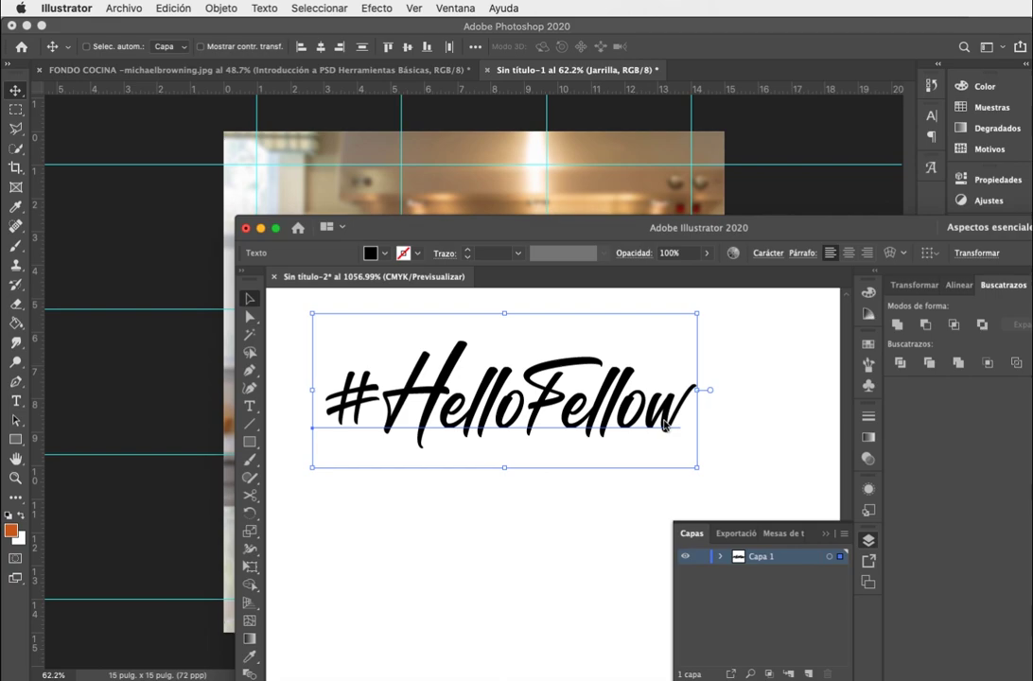
pyautogui.click(420, 519)
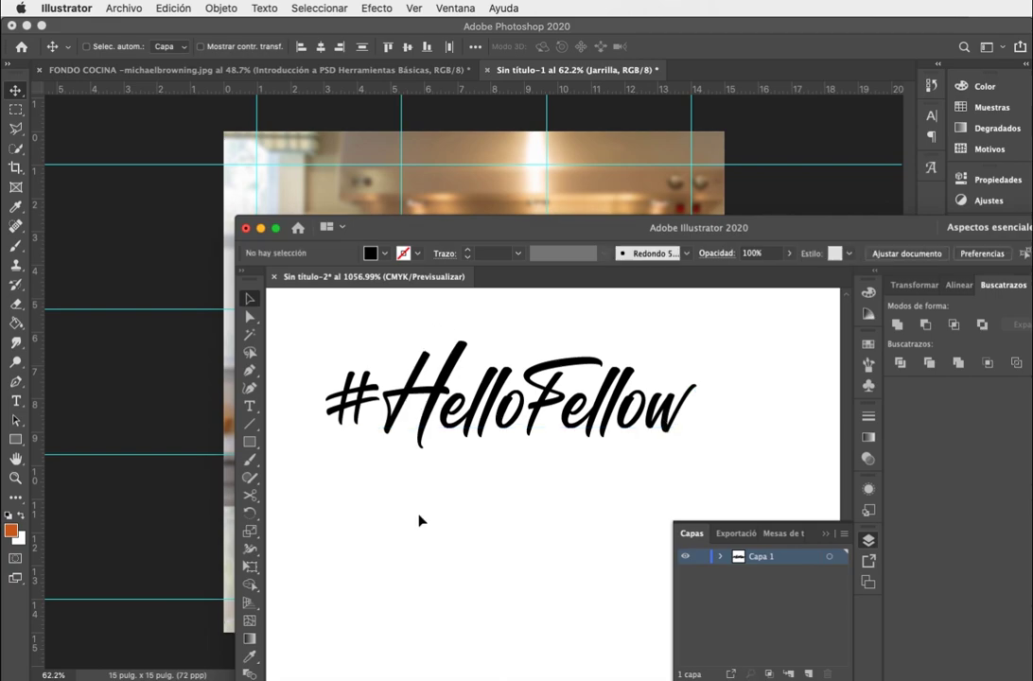
# Step: Place the #HelloFellow lettering from Illustrator into the Photoshop composition as a vector smart object and enlarge it slightly
pyautogui.moveTo(534, 413); pyautogui.dragTo(532, 410)
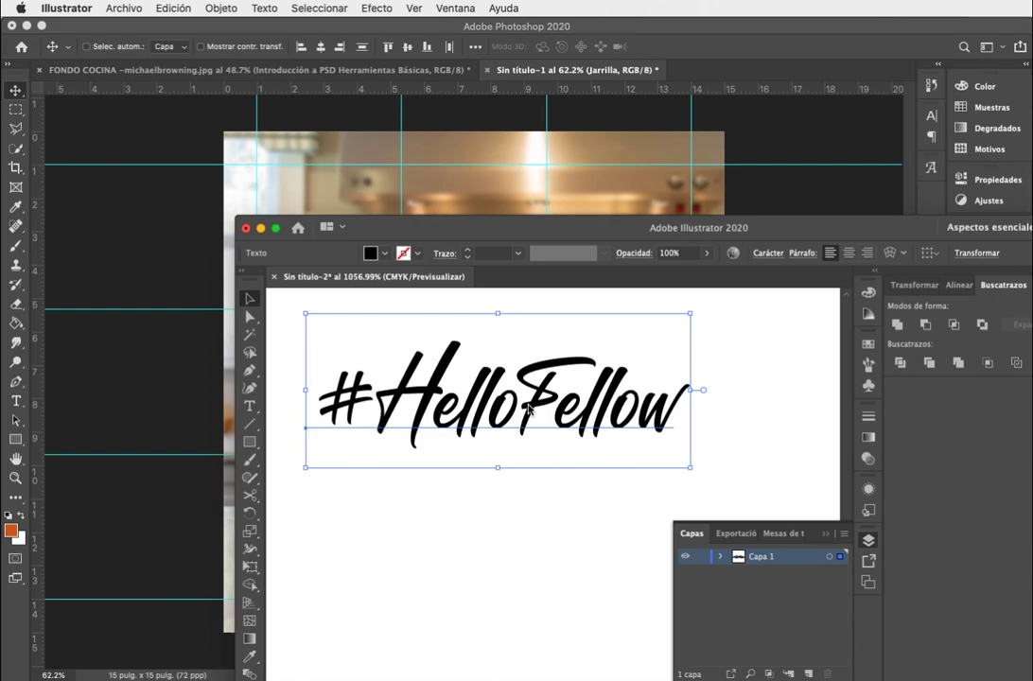
pyautogui.moveTo(406, 224); pyautogui.dragTo(668, 220)
pyautogui.moveTo(573, 333); pyautogui.dragTo(288, 272)
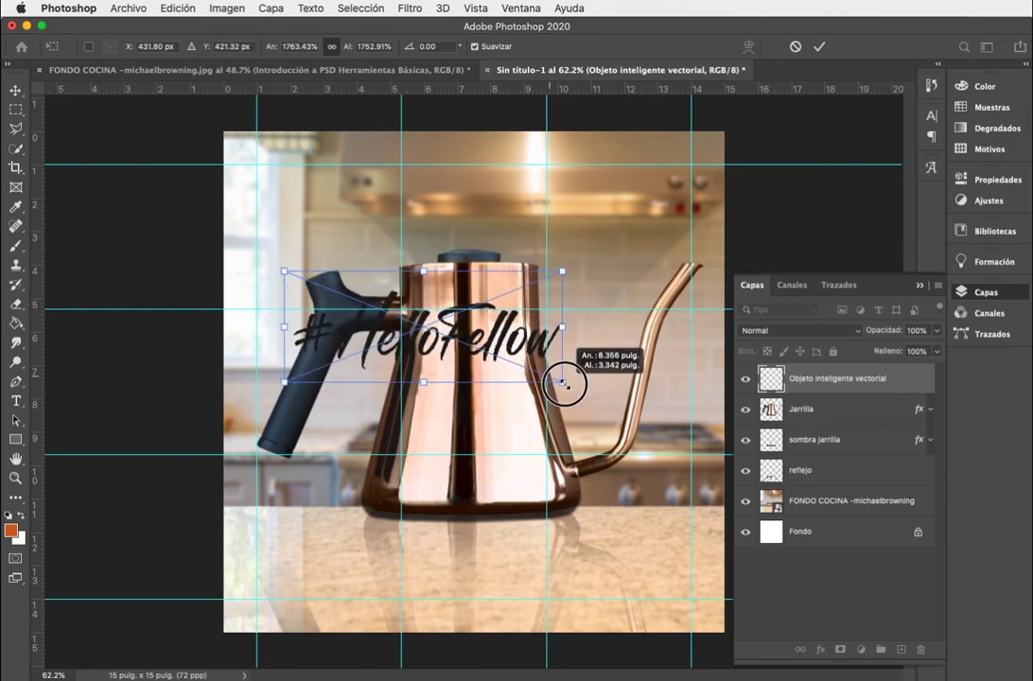
pyautogui.moveTo(563, 382); pyautogui.dragTo(591, 392)
pyautogui.press('Return')
# Step: Move the #HelloFellow lettering onto the countertop just below the kettle
pyautogui.moveTo(507, 371); pyautogui.dragTo(584, 216)
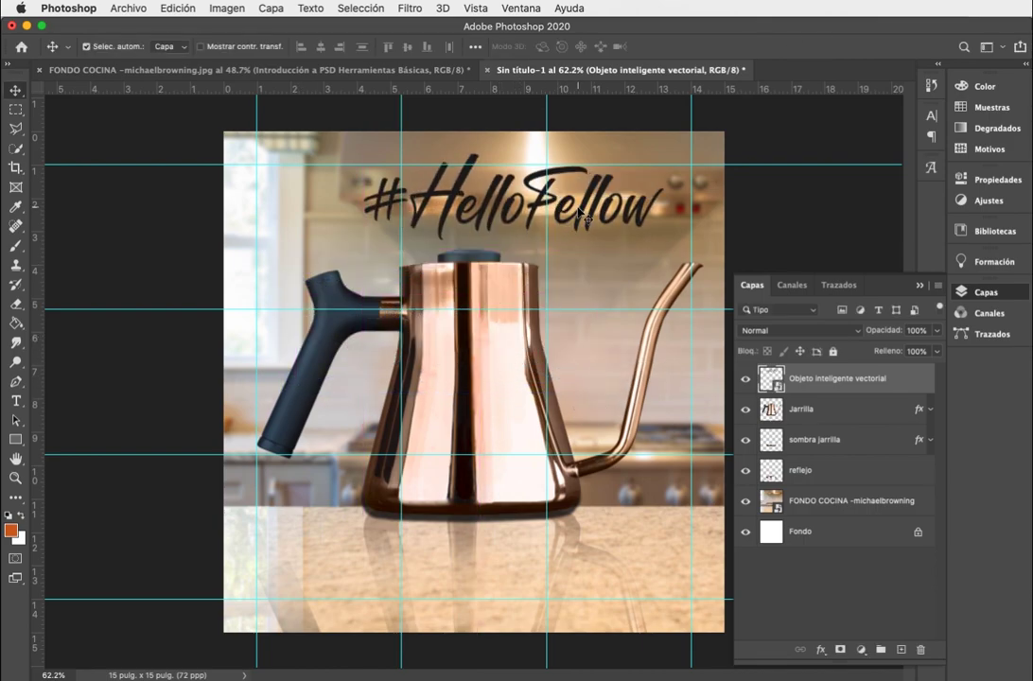
pyautogui.scroll(-5, 581, 216)
pyautogui.moveTo(558, 263); pyautogui.dragTo(515, 530)
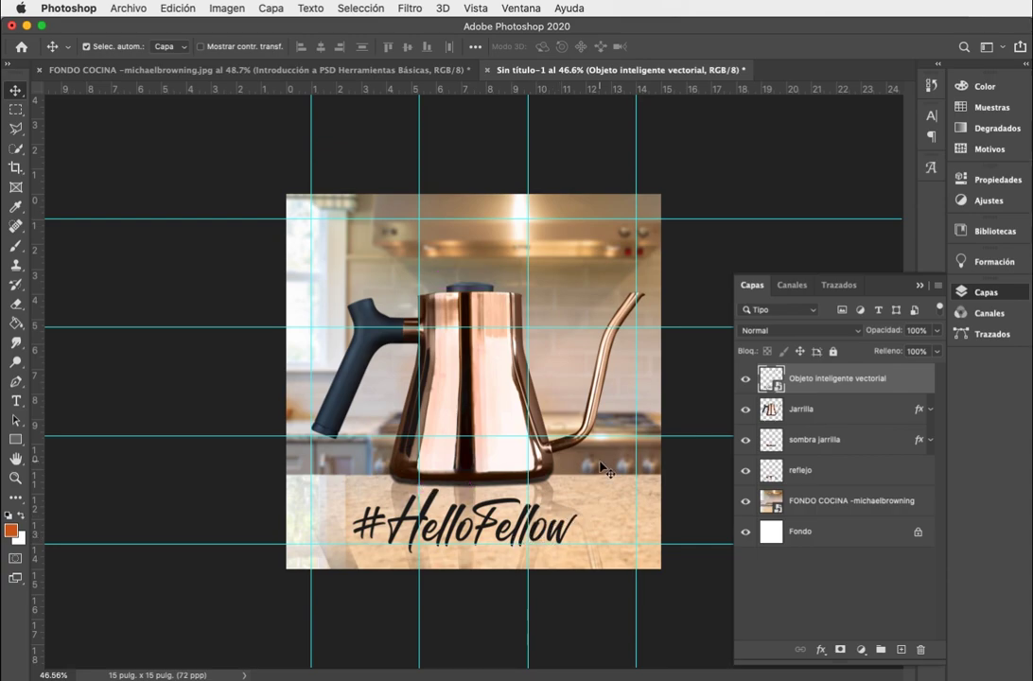
# Step: Place the Fellow Coffee Co. logo PNG from the Laboratorios folder in Finder, shrink it and centre it above the kettle
pyautogui.press('super+Tab')
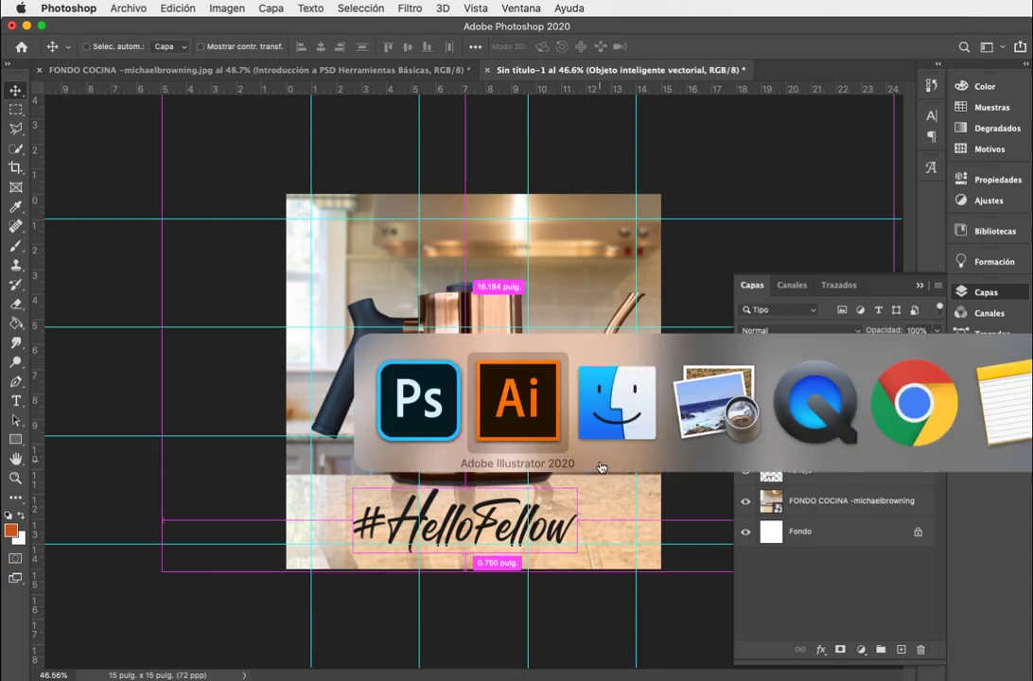
pyautogui.press('super+Tab')
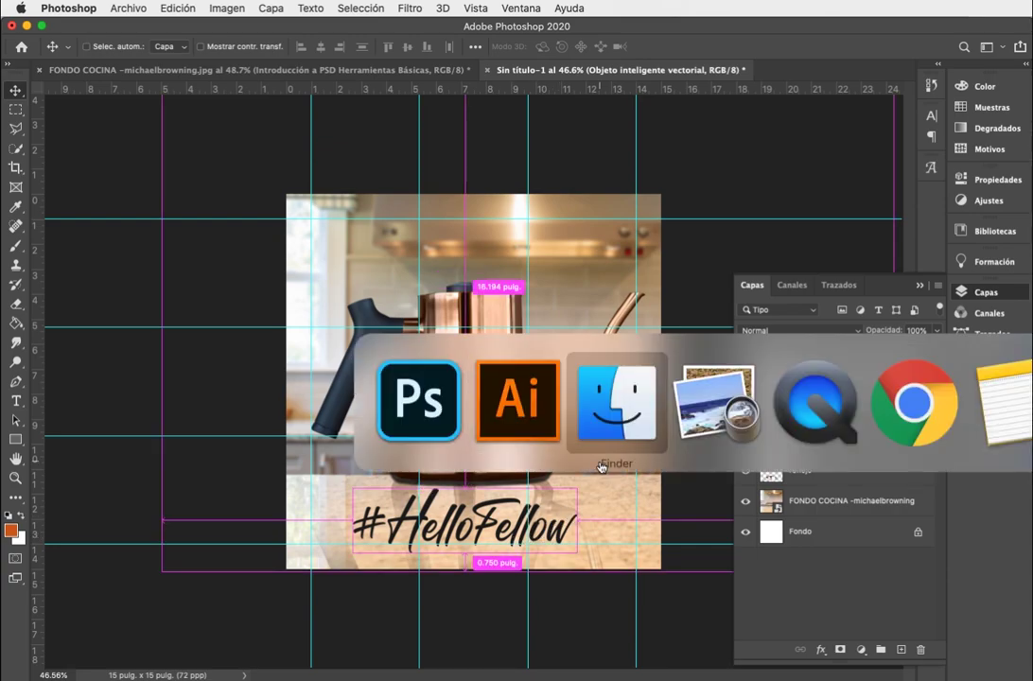
pyautogui.click(578, 224)
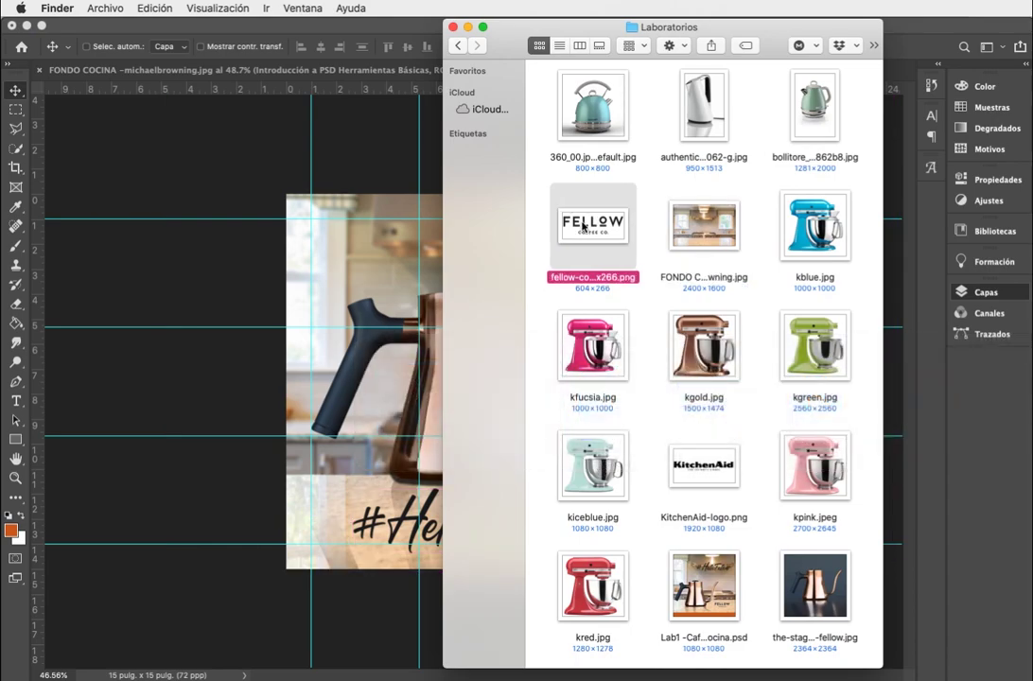
pyautogui.moveTo(598, 220); pyautogui.dragTo(337, 267)
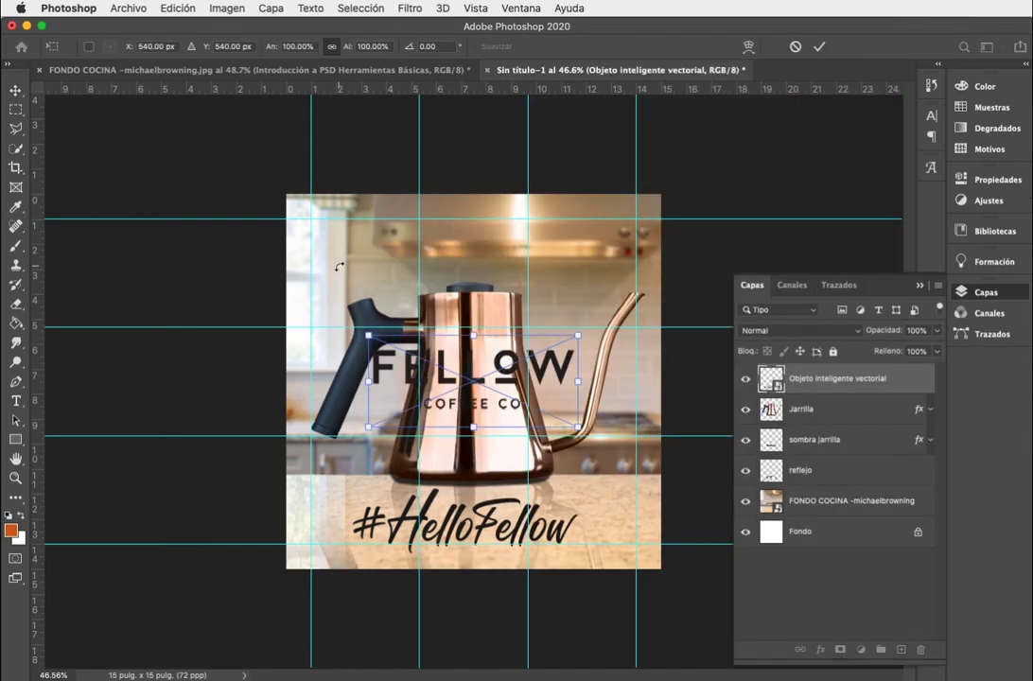
pyautogui.moveTo(578, 427); pyautogui.dragTo(452, 243)
pyautogui.press('Return')
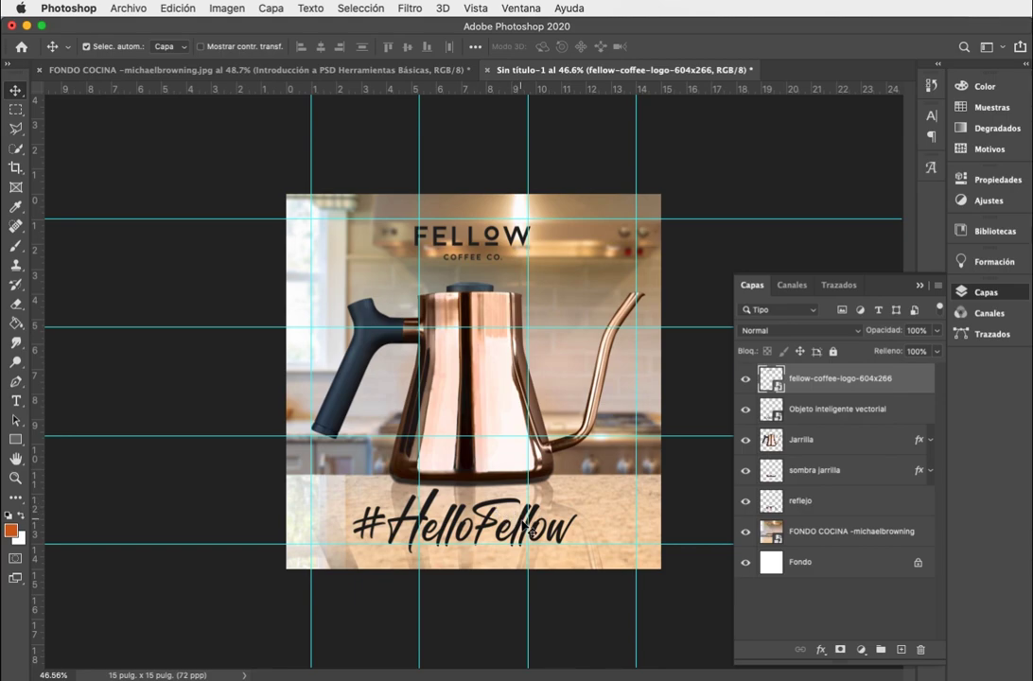
# Step: Shrink the #HelloFellow lettering and recentre it near the post's lower edge, and shift the linked kettle, shadow and reflection slightly down
pyautogui.moveTo(526, 529); pyautogui.dragTo(526, 531)
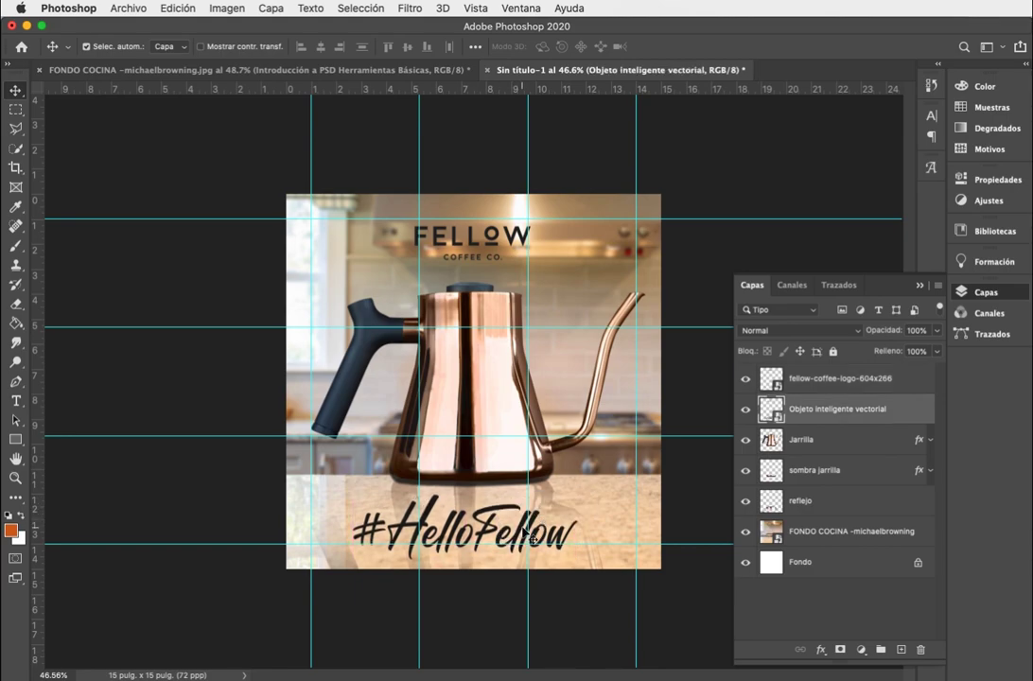
pyautogui.press('super+t')
pyautogui.moveTo(573, 479); pyautogui.dragTo(521, 500)
pyautogui.moveTo(465, 546); pyautogui.dragTo(506, 535)
pyautogui.press('Return')
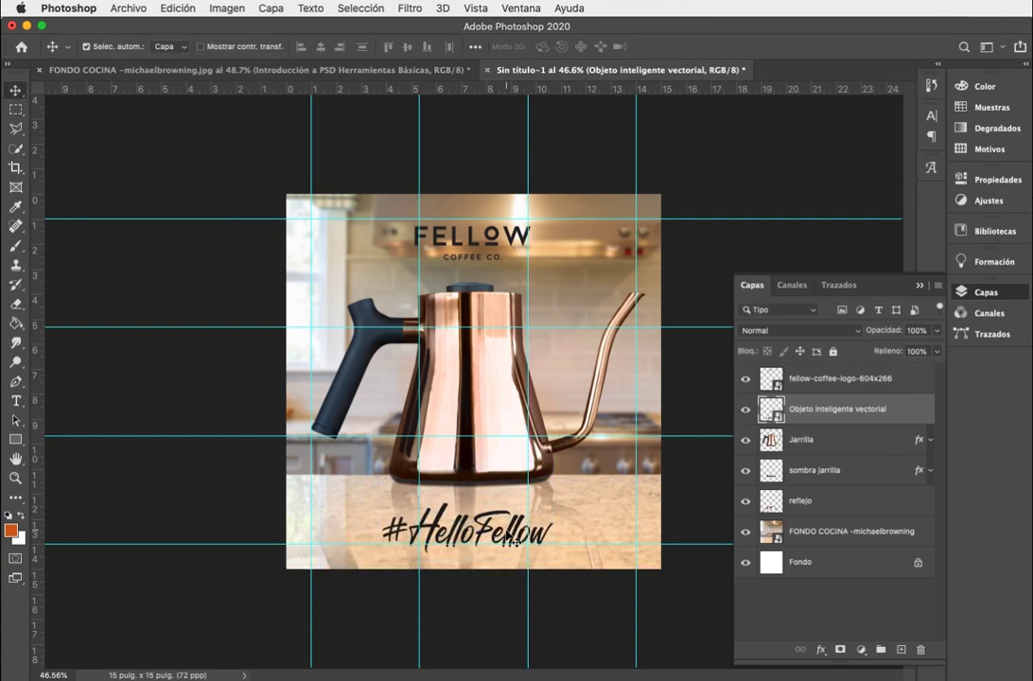
pyautogui.click(764, 184)
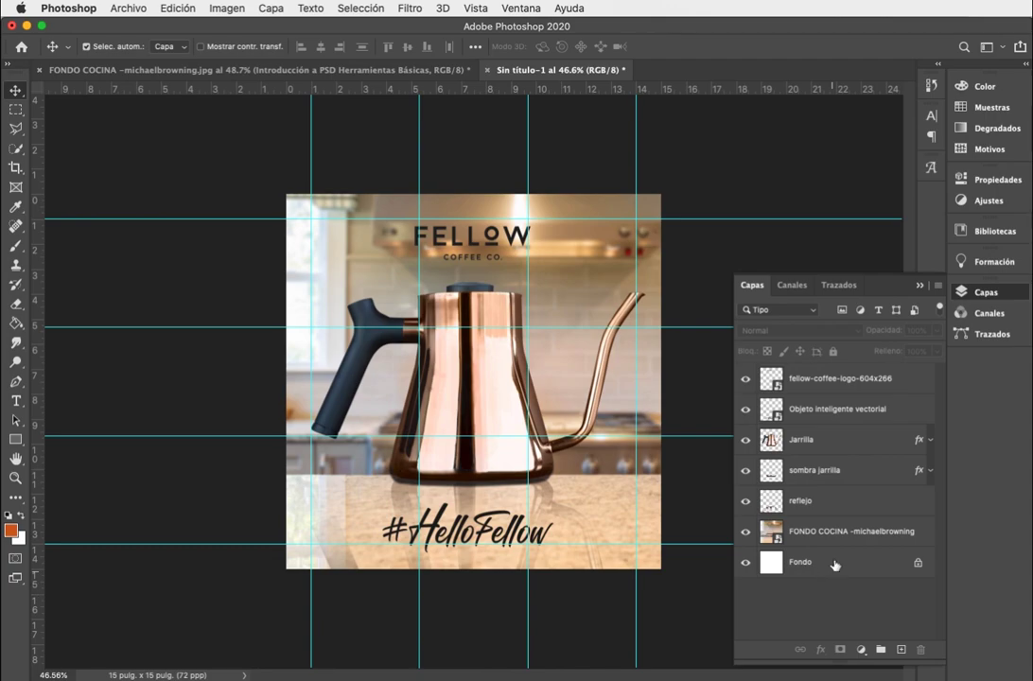
pyautogui.moveTo(482, 367); pyautogui.dragTo(480, 395)
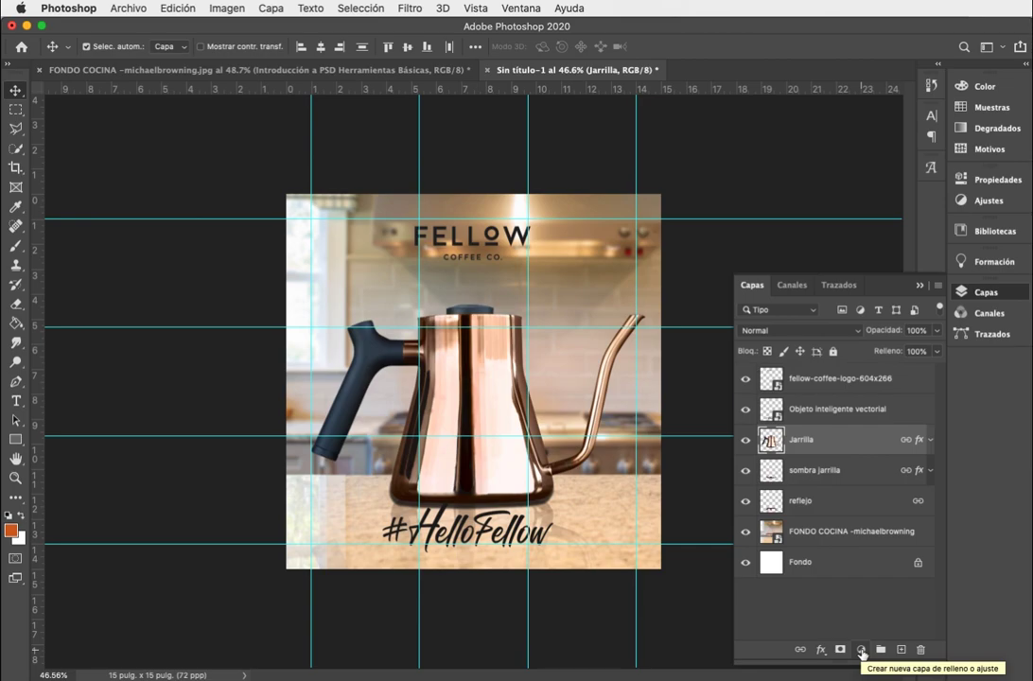
# Step: Add a dark orange solid colour fill layer and place it between the reflejo and FONDO COCINA layers
pyautogui.click(861, 650)
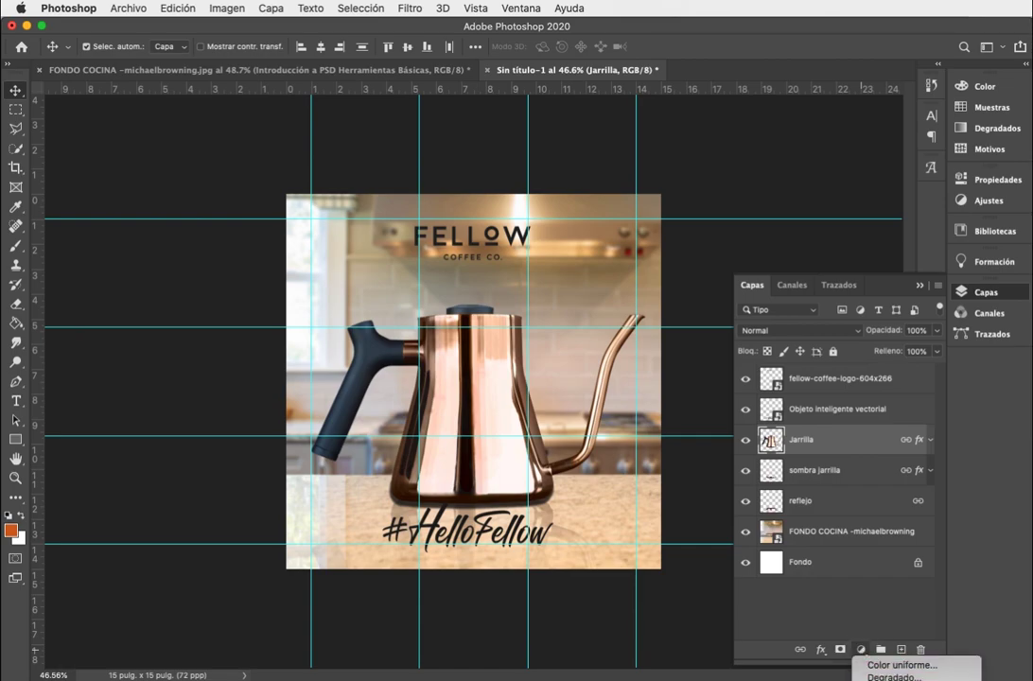
pyautogui.scroll(-3, 908, 671)
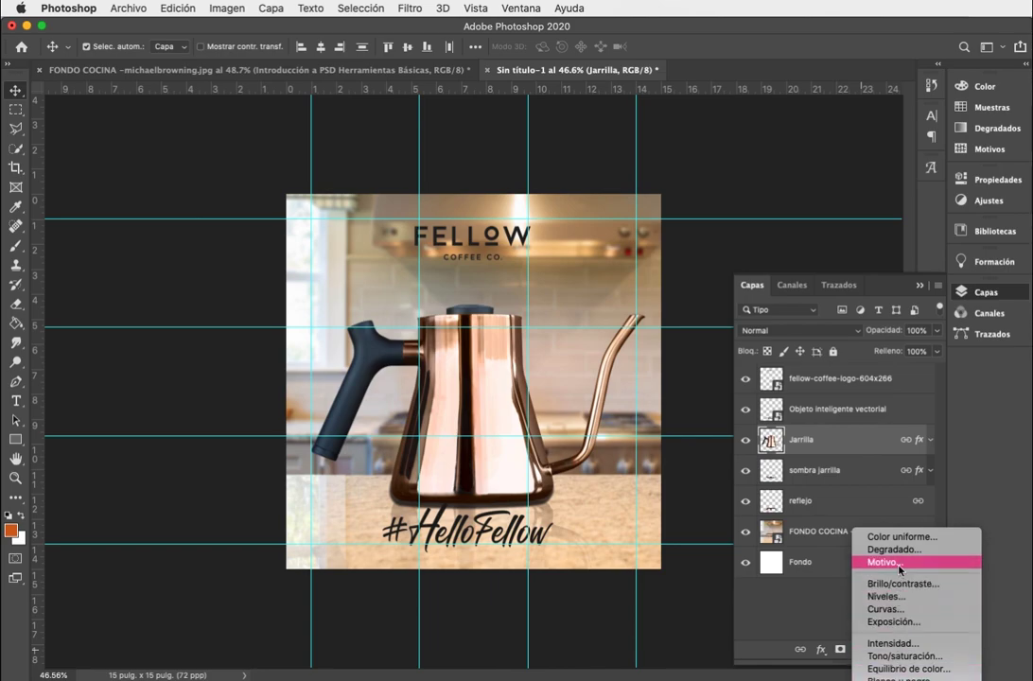
pyautogui.click(899, 537)
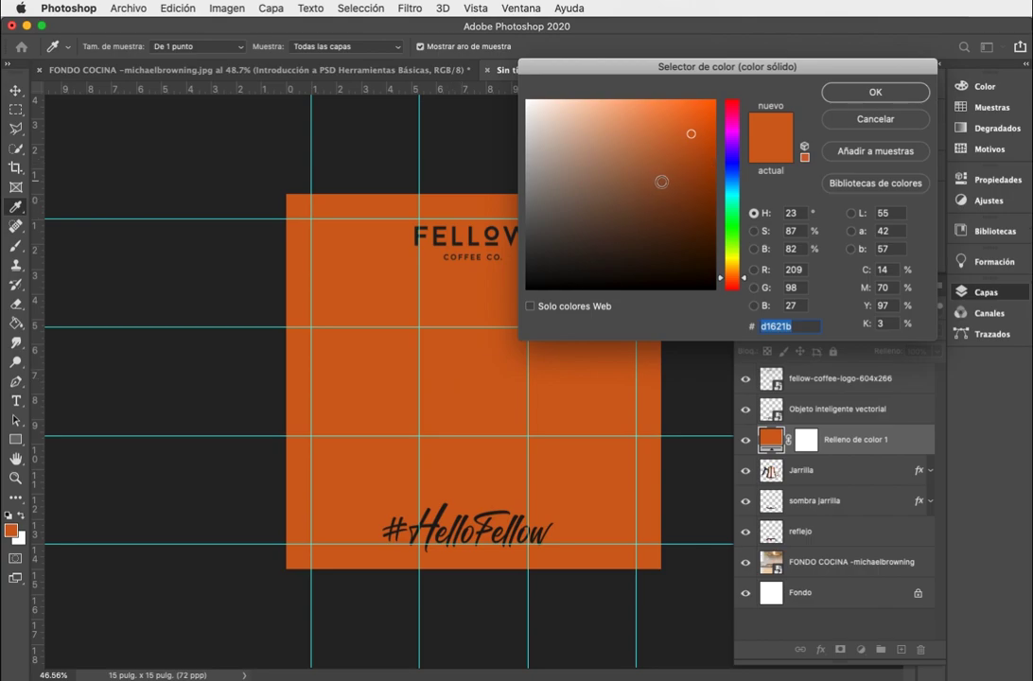
pyautogui.moveTo(693, 166)
pyautogui.mouseDown()
pyautogui.moveTo(705, 166)
pyautogui.moveTo(691, 165)
pyautogui.moveTo(697, 145)
pyautogui.mouseUp()
pyautogui.click(864, 94)
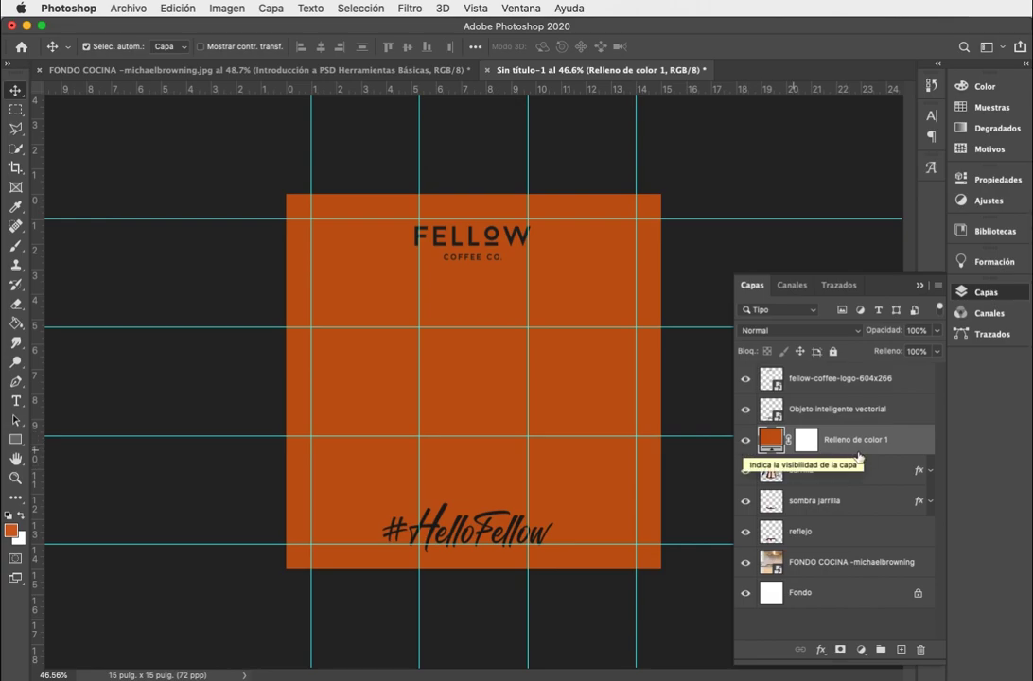
pyautogui.moveTo(864, 442); pyautogui.dragTo(868, 541)
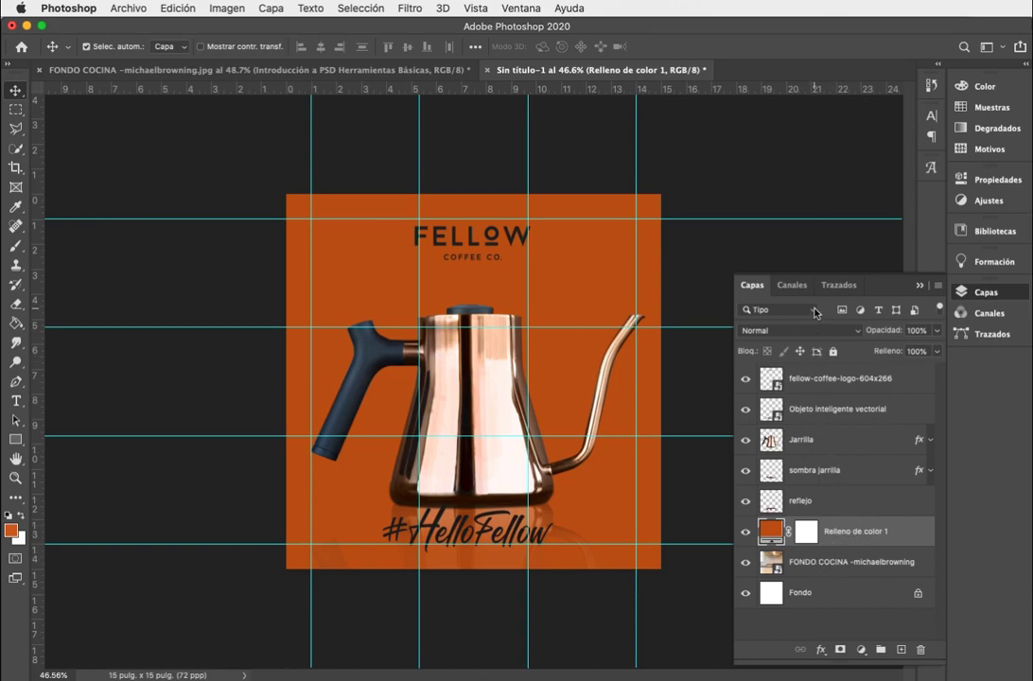
# Step: Set the colour fill layer's blend mode to Luz suave and compare the kitchen background with and without it
pyautogui.click(857, 334)
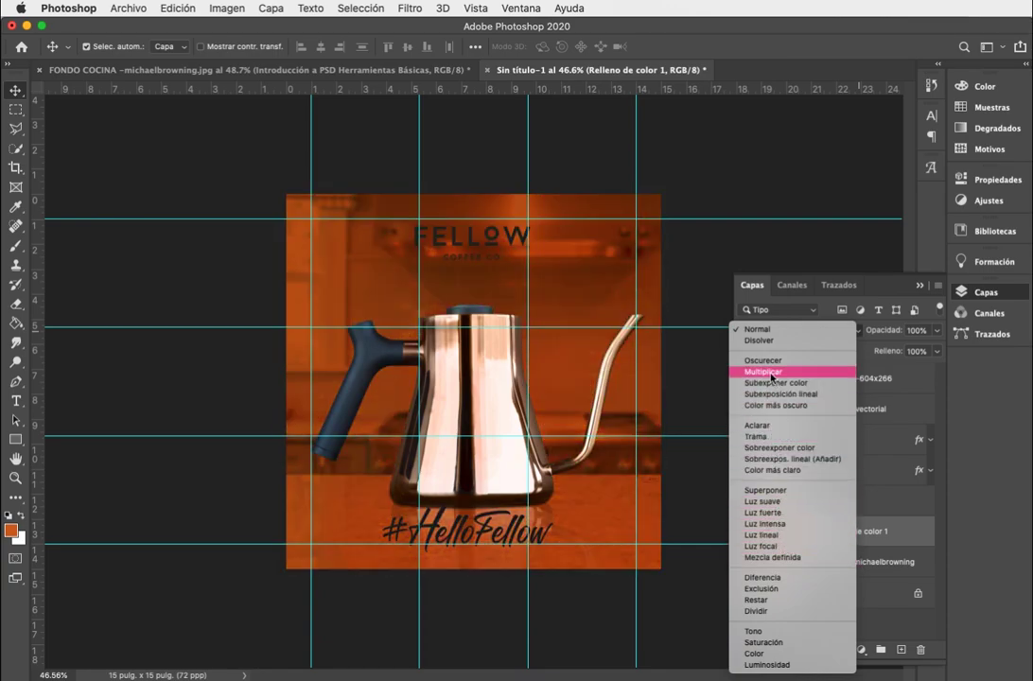
pyautogui.click(762, 501)
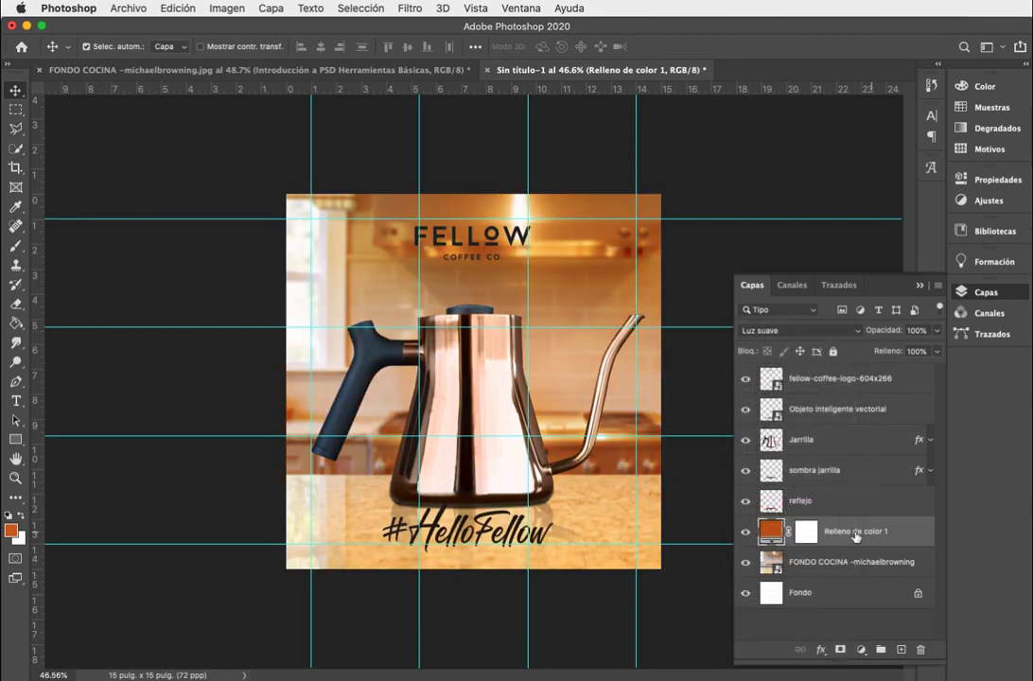
pyautogui.click(747, 532)
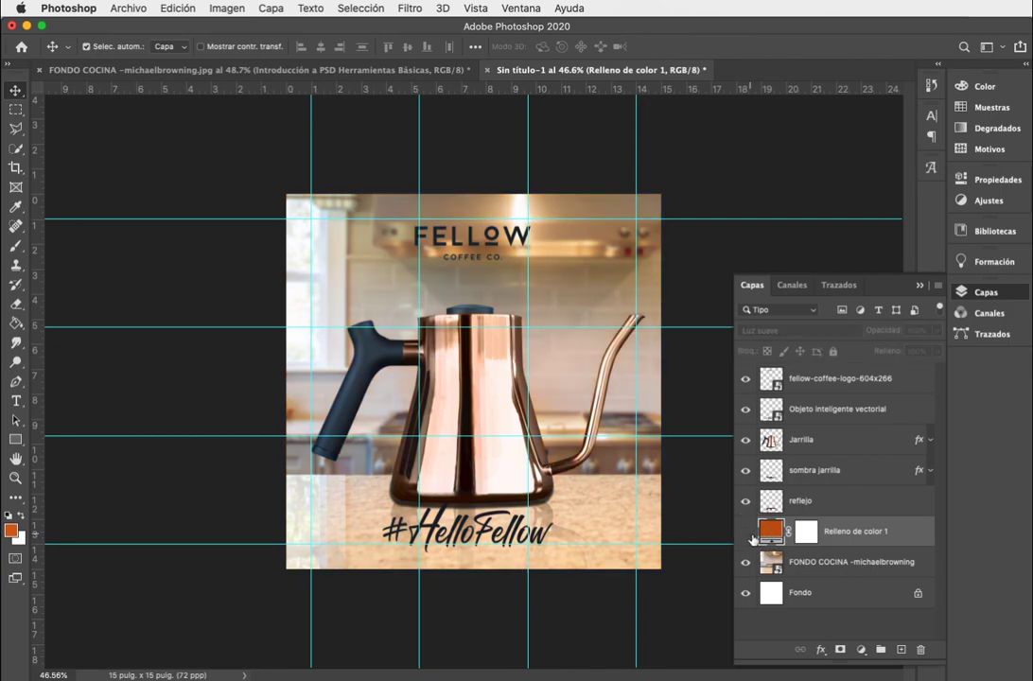
pyautogui.click(833, 564)
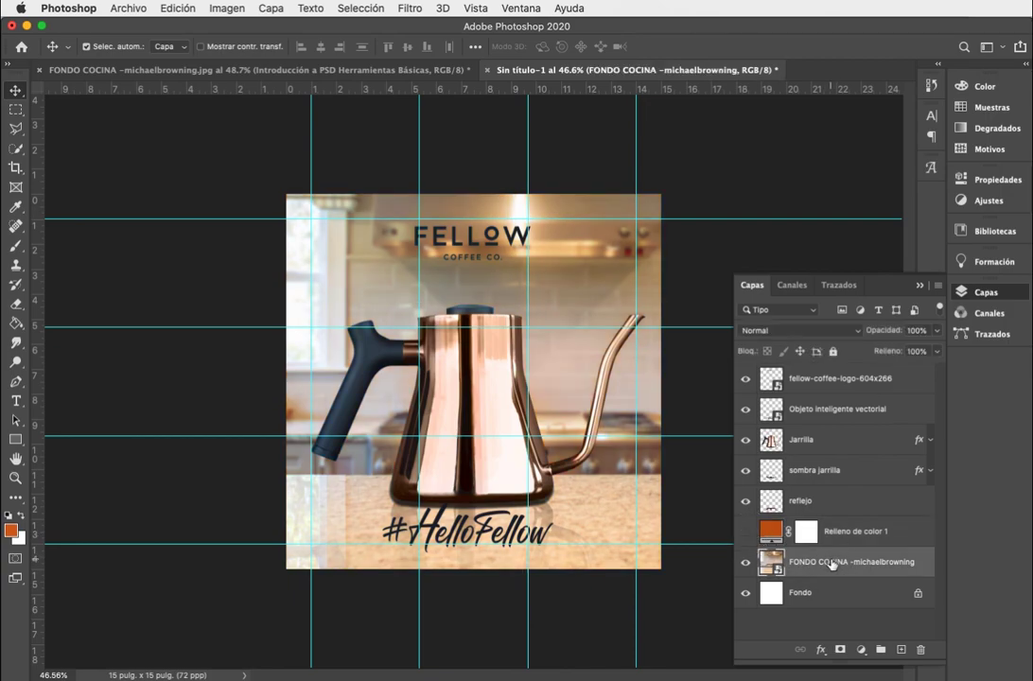
pyautogui.click(746, 532)
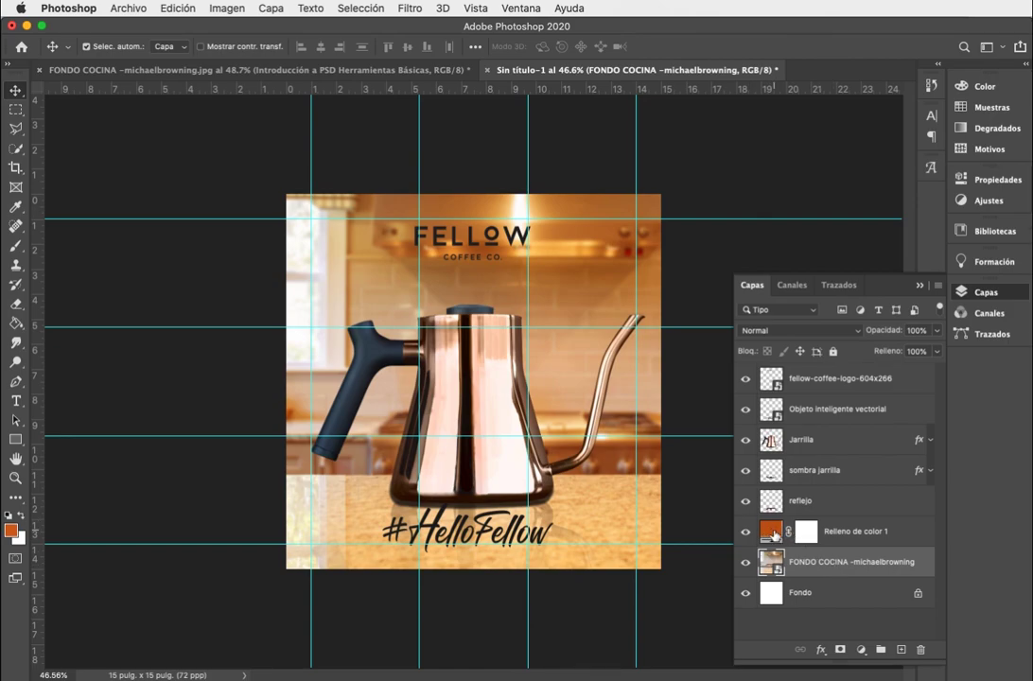
# Step: Open the fill layer's colour for editing and try the near-black tones 090807 and 070907
pyautogui.click(774, 535)
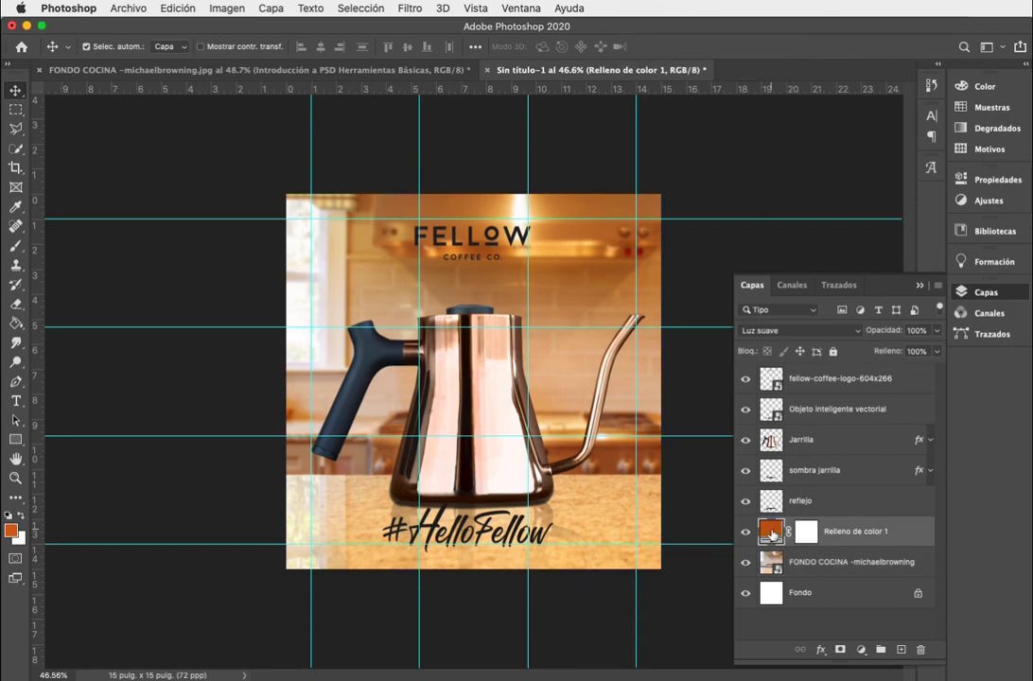
pyautogui.doubleClick(772, 535)
pyautogui.moveTo(743, 64); pyautogui.dragTo(814, 32)
pyautogui.moveTo(778, 90); pyautogui.dragTo(642, 114)
pyautogui.moveTo(618, 163)
pyautogui.mouseDown()
pyautogui.moveTo(764, 223)
pyautogui.moveTo(772, 240)
pyautogui.moveTo(646, 250)
pyautogui.mouseUp()
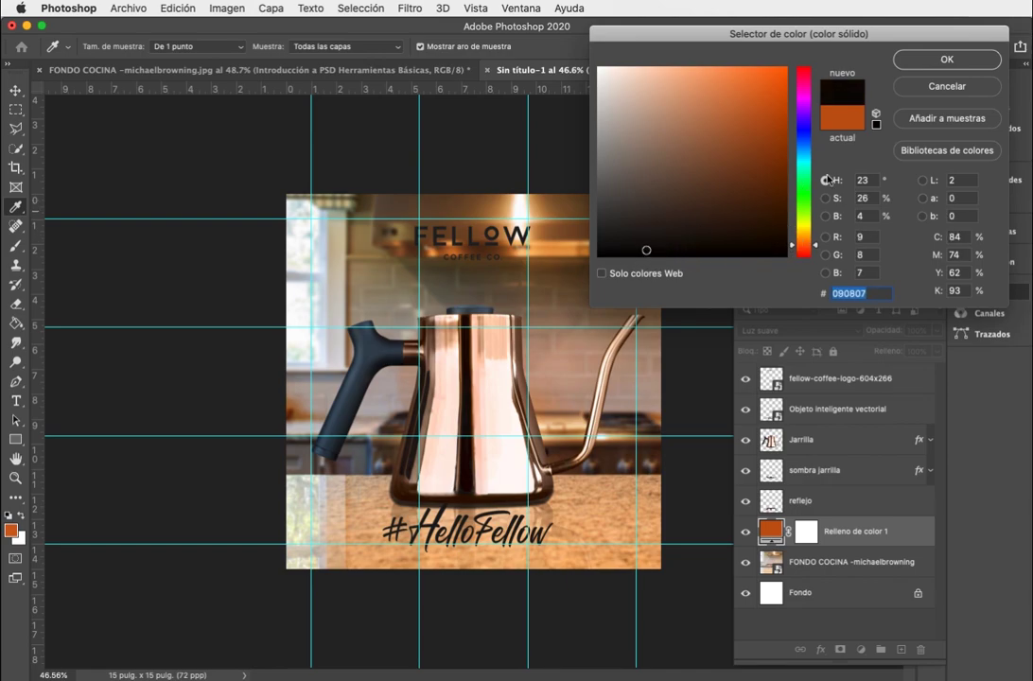
pyautogui.click(805, 199)
pyautogui.click(809, 193)
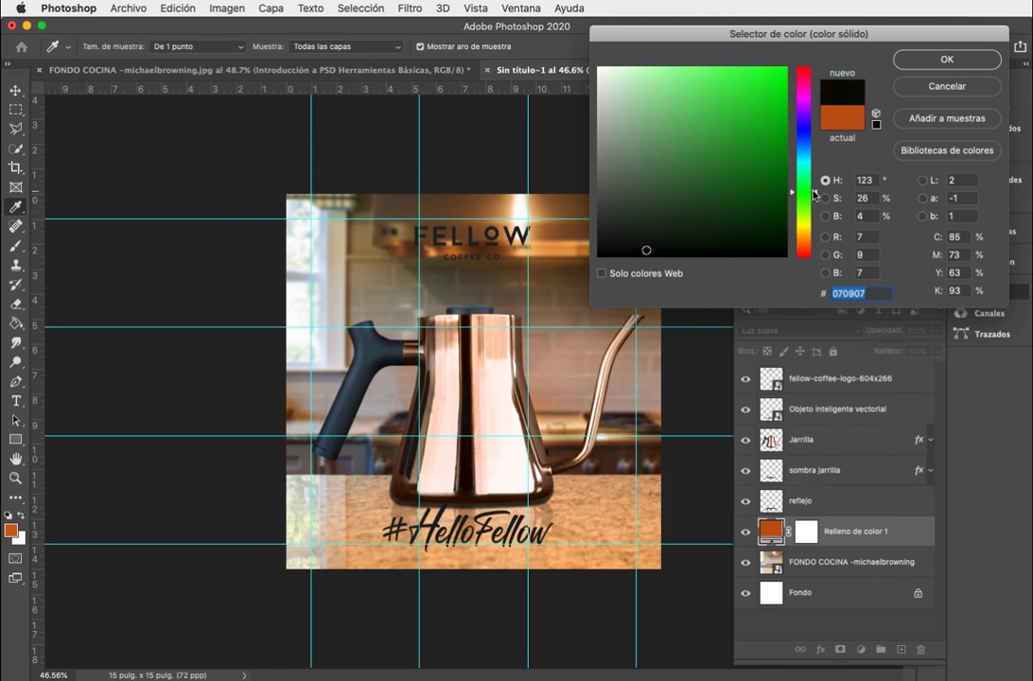
# Step: Try purple tones for the fill layer, from the very dark 0f0216 to the bright a508f6
pyautogui.moveTo(759, 183)
pyautogui.mouseDown()
pyautogui.moveTo(778, 126)
pyautogui.moveTo(672, 111)
pyautogui.mouseUp()
pyautogui.moveTo(800, 153)
pyautogui.mouseDown()
pyautogui.moveTo(800, 108)
pyautogui.moveTo(769, 93)
pyautogui.moveTo(779, 194)
pyautogui.moveTo(752, 207)
pyautogui.moveTo(781, 224)
pyautogui.mouseUp()
pyautogui.click(753, 113)
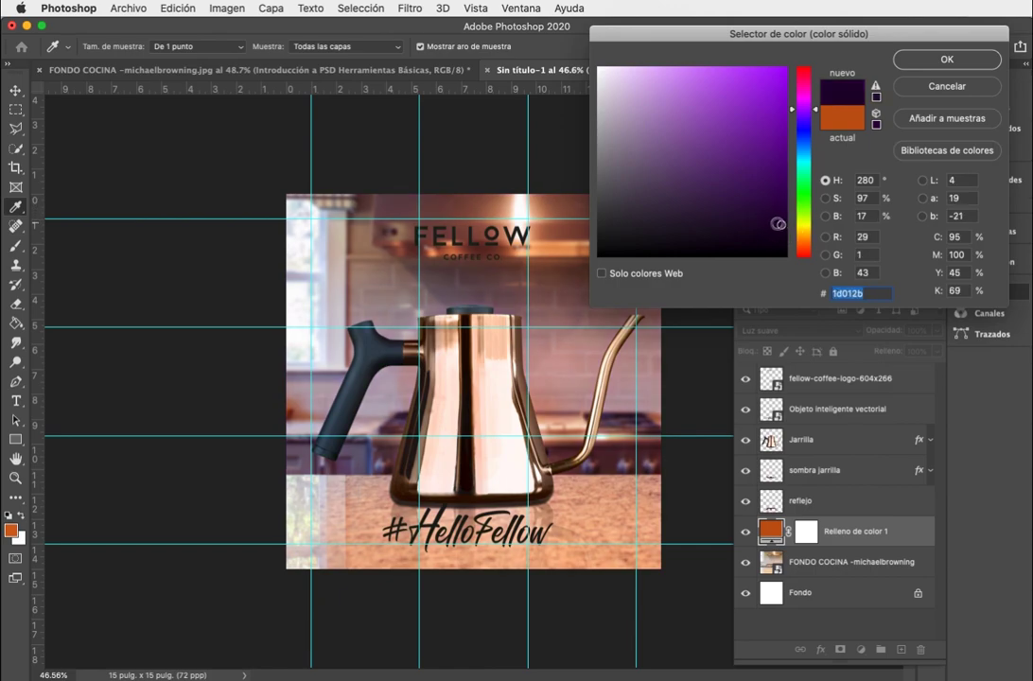
pyautogui.click(774, 240)
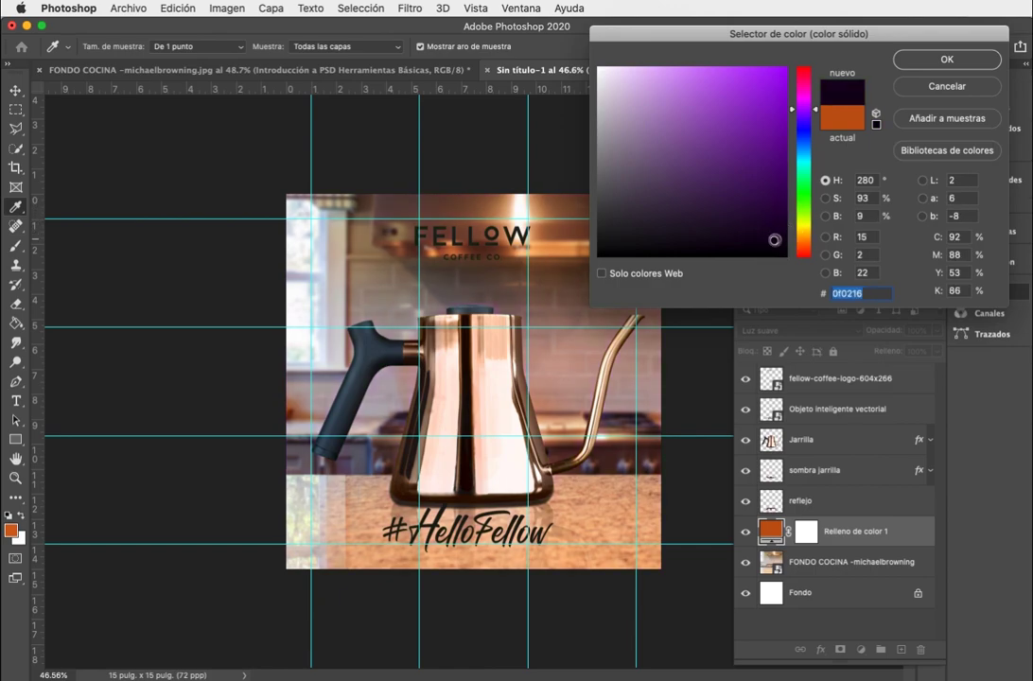
pyautogui.moveTo(774, 240); pyautogui.dragTo(781, 73)
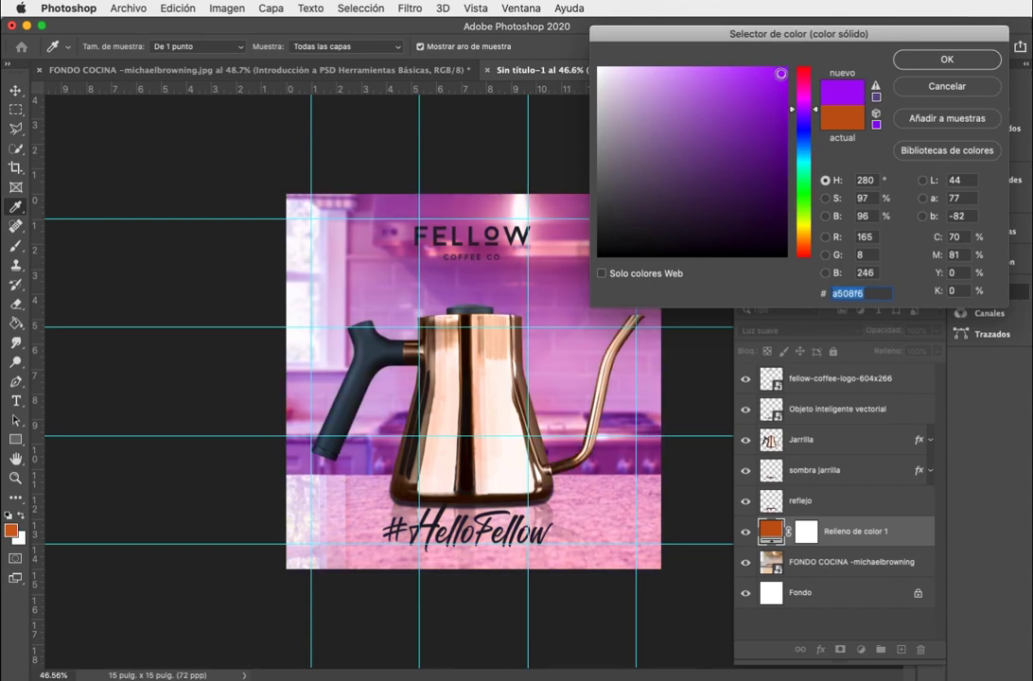
# Step: Set the fill layer's colour to the very dark brown 300f02
pyautogui.moveTo(781, 73); pyautogui.dragTo(778, 231)
pyautogui.click(777, 223)
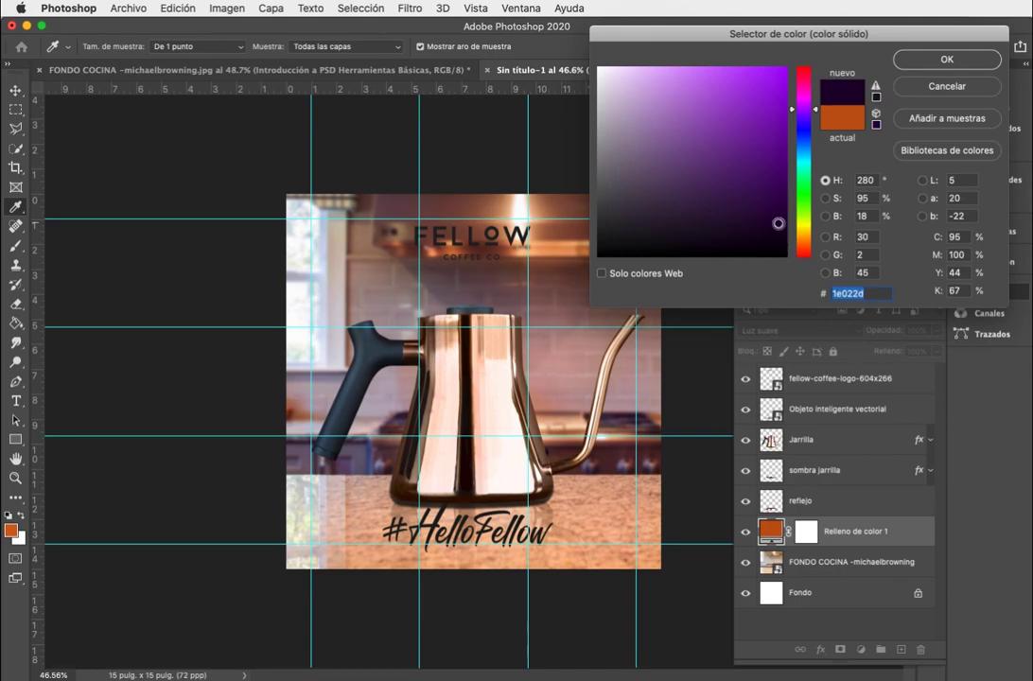
pyautogui.moveTo(777, 223)
pyautogui.mouseDown()
pyautogui.moveTo(776, 208)
pyautogui.moveTo(657, 216)
pyautogui.moveTo(618, 235)
pyautogui.moveTo(597, 73)
pyautogui.moveTo(636, 159)
pyautogui.moveTo(733, 211)
pyautogui.moveTo(777, 199)
pyautogui.moveTo(777, 220)
pyautogui.mouseUp()
pyautogui.moveTo(803, 110); pyautogui.dragTo(803, 88)
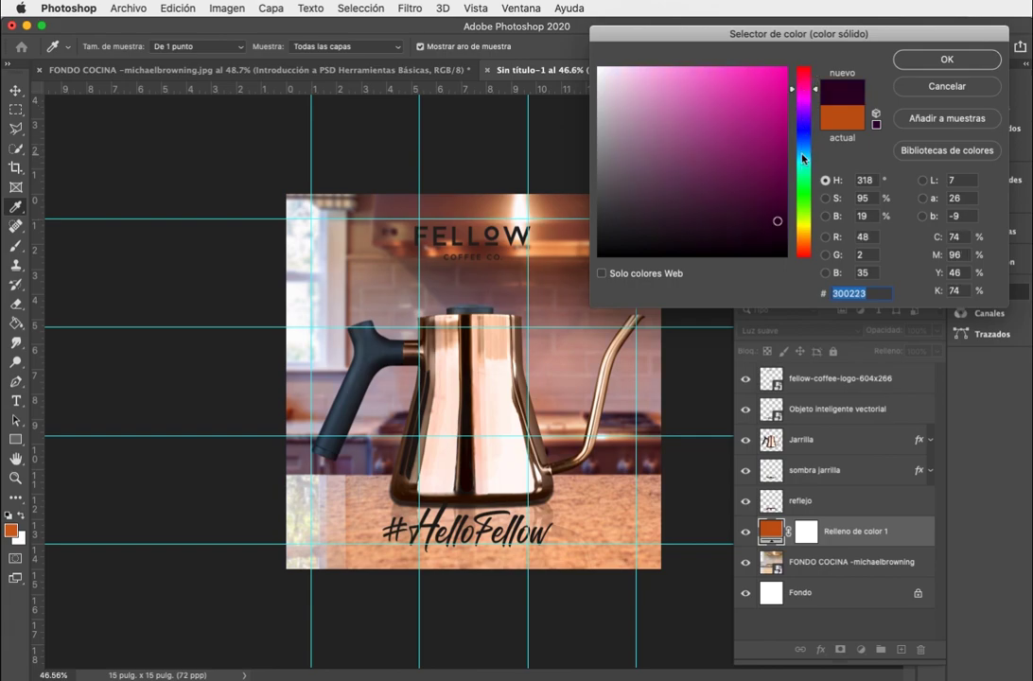
pyautogui.moveTo(808, 234)
pyautogui.mouseDown()
pyautogui.moveTo(800, 256)
pyautogui.moveTo(806, 251)
pyautogui.mouseUp()
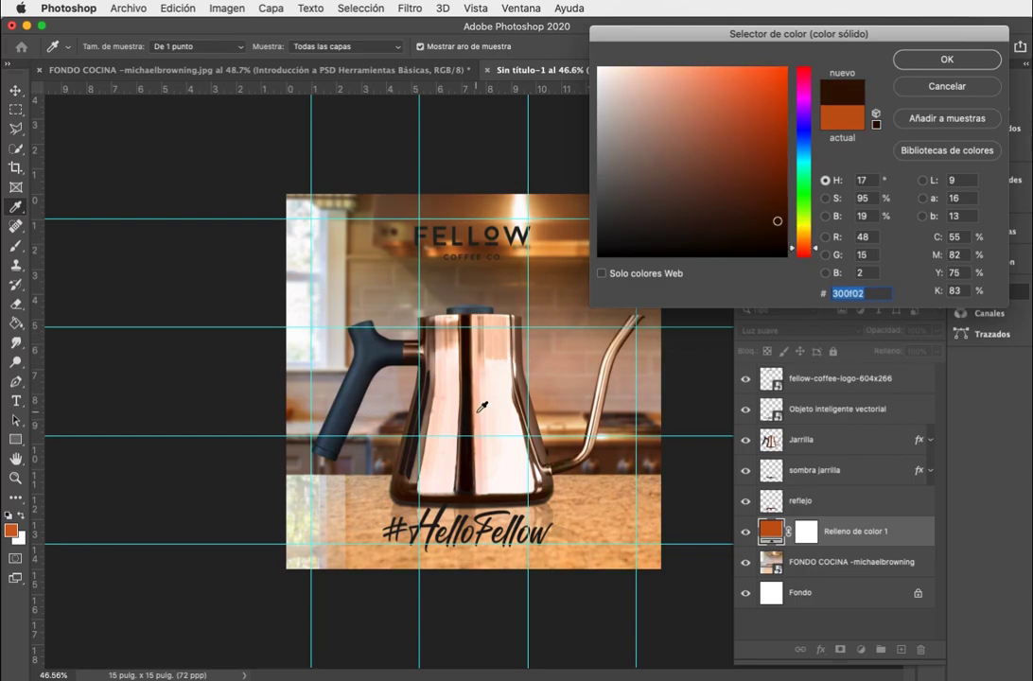
pyautogui.click(955, 58)
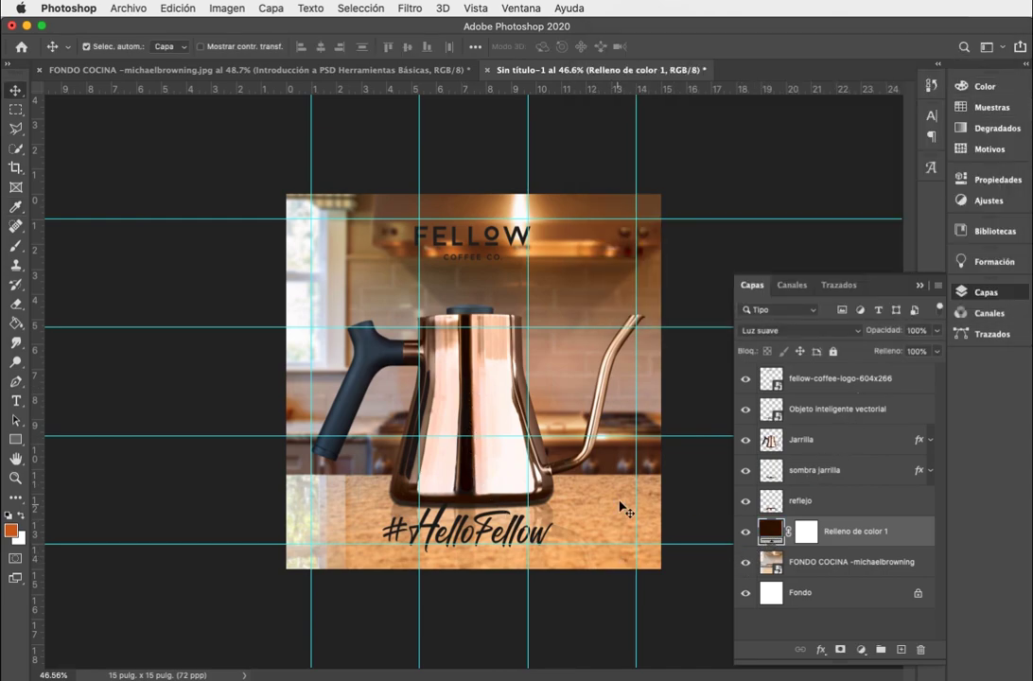
# Step: Hide the colour fill layer and leave no layer selected
pyautogui.click(747, 532)
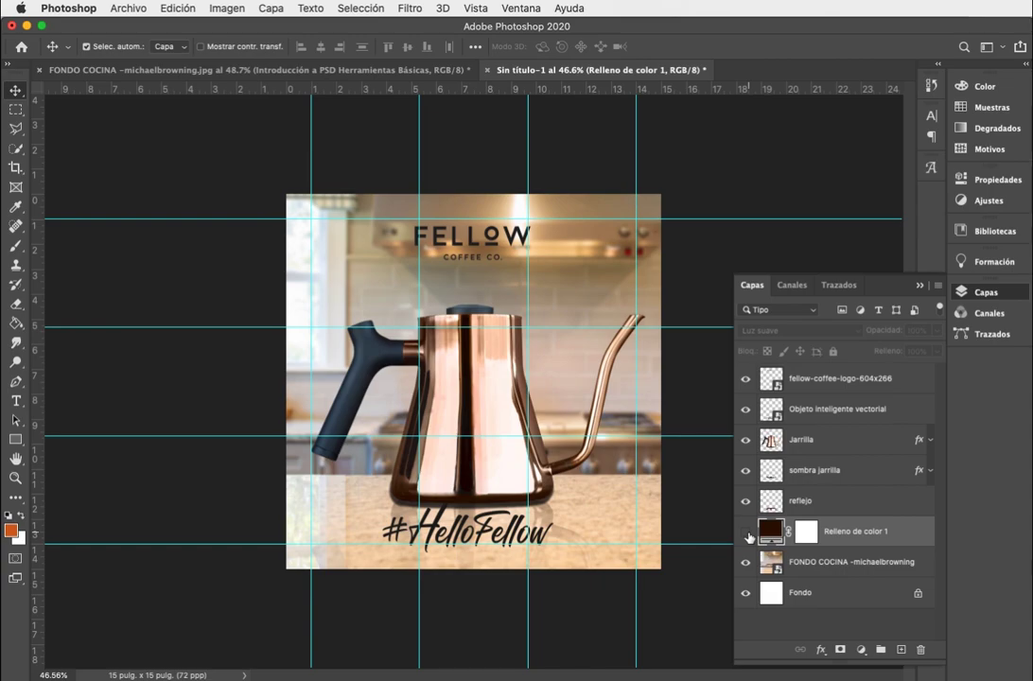
pyautogui.click(694, 499)
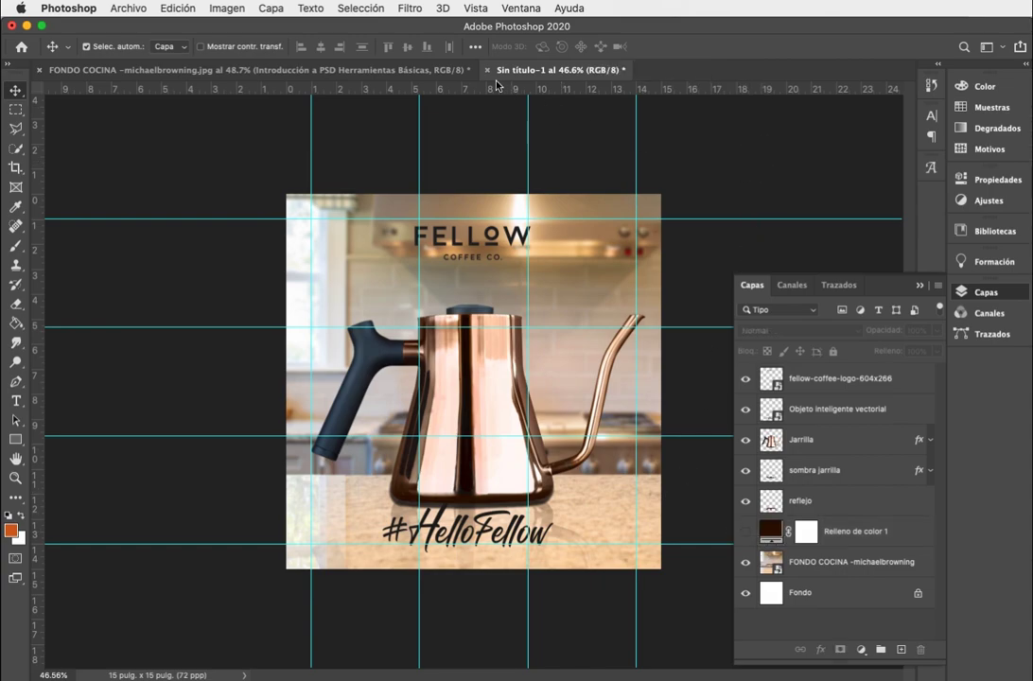
# Step: Make the dark brown colour fill layer visible again and hide the guides
pyautogui.click(744, 533)
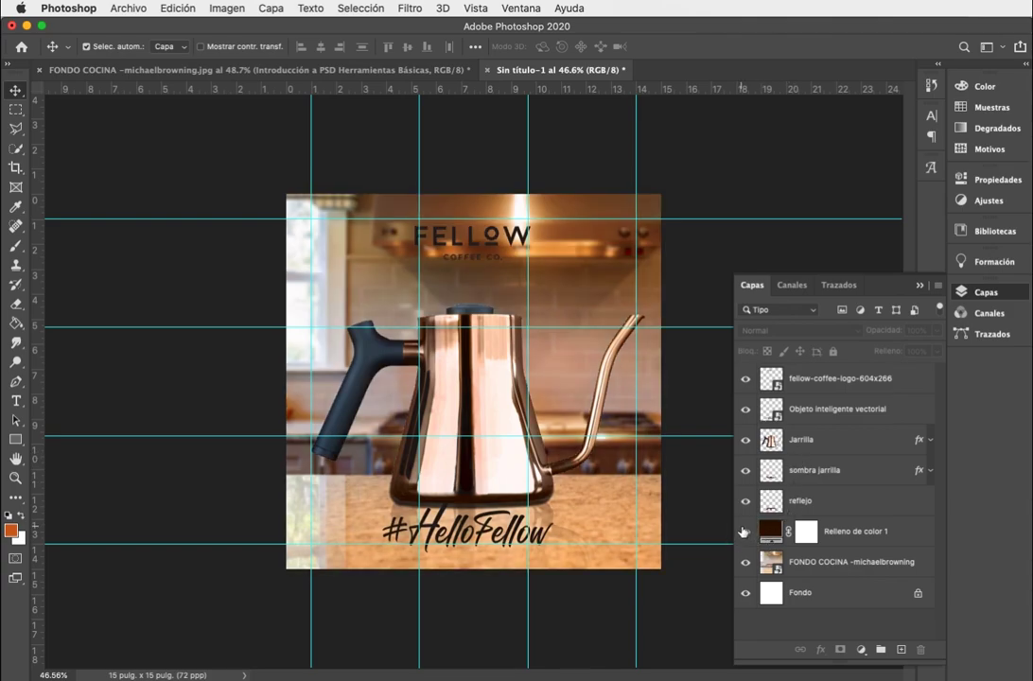
pyautogui.click(467, 8)
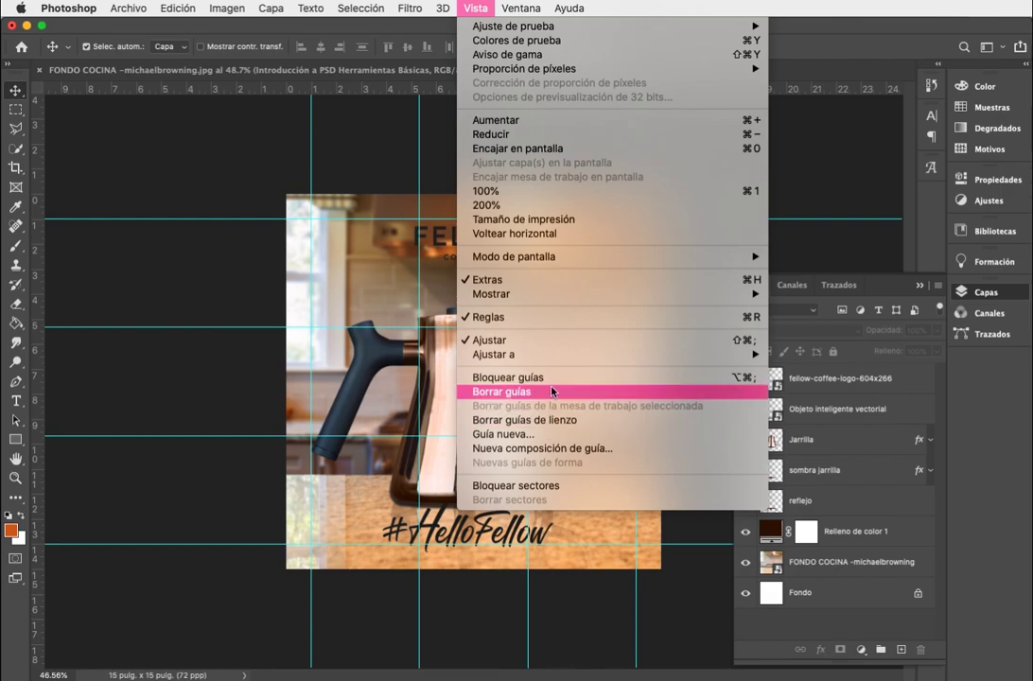
pyautogui.moveTo(560, 297)
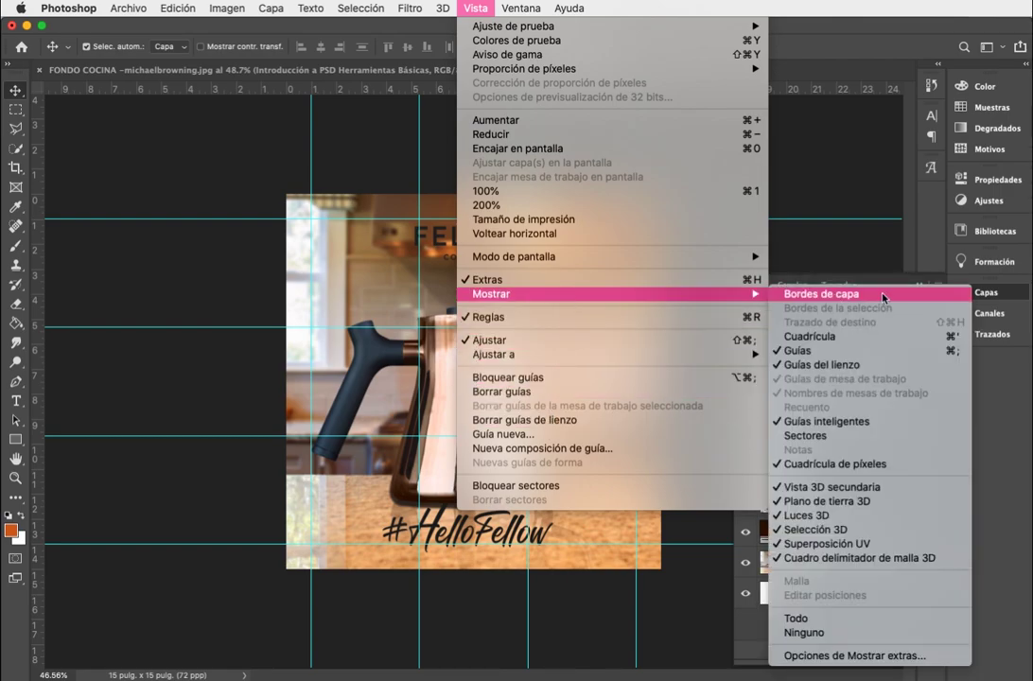
pyautogui.click(808, 351)
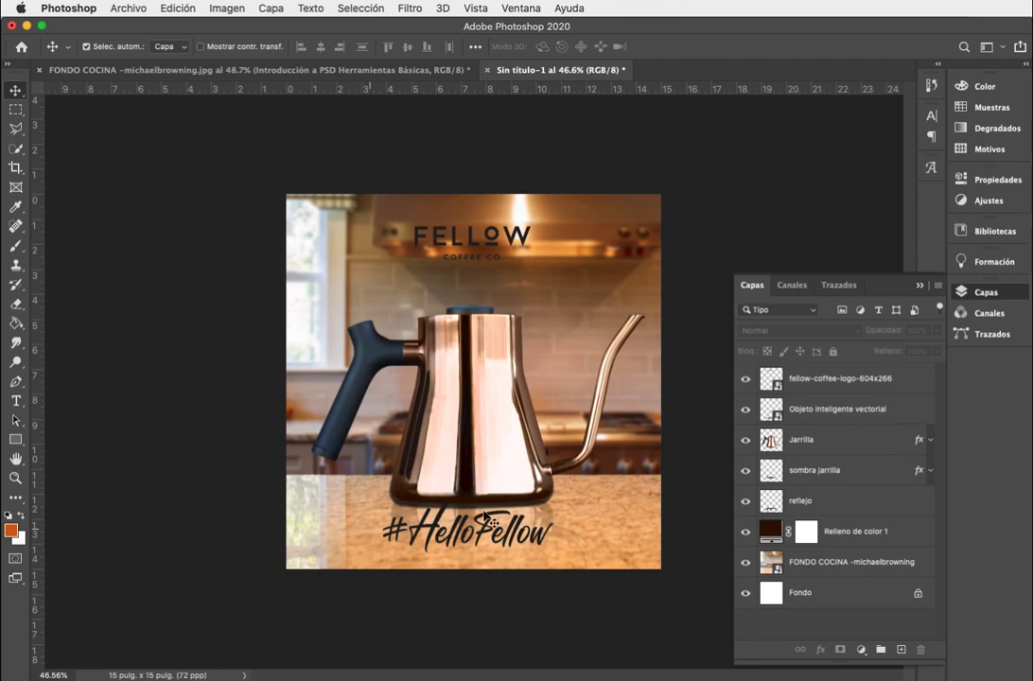
# Step: Swap the two texts, moving the Fellow logo onto the countertop below the kettle and the #HelloFellow lettering above the kettle
pyautogui.moveTo(527, 535); pyautogui.dragTo(562, 341)
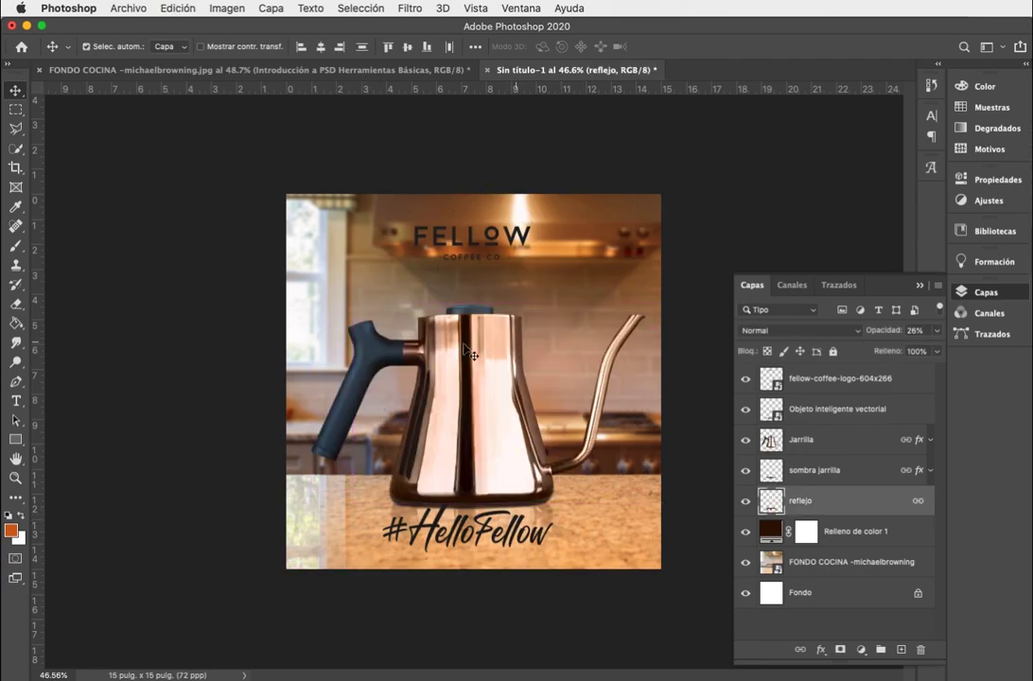
pyautogui.moveTo(515, 243); pyautogui.dragTo(610, 527)
pyautogui.moveTo(416, 529); pyautogui.dragTo(431, 238)
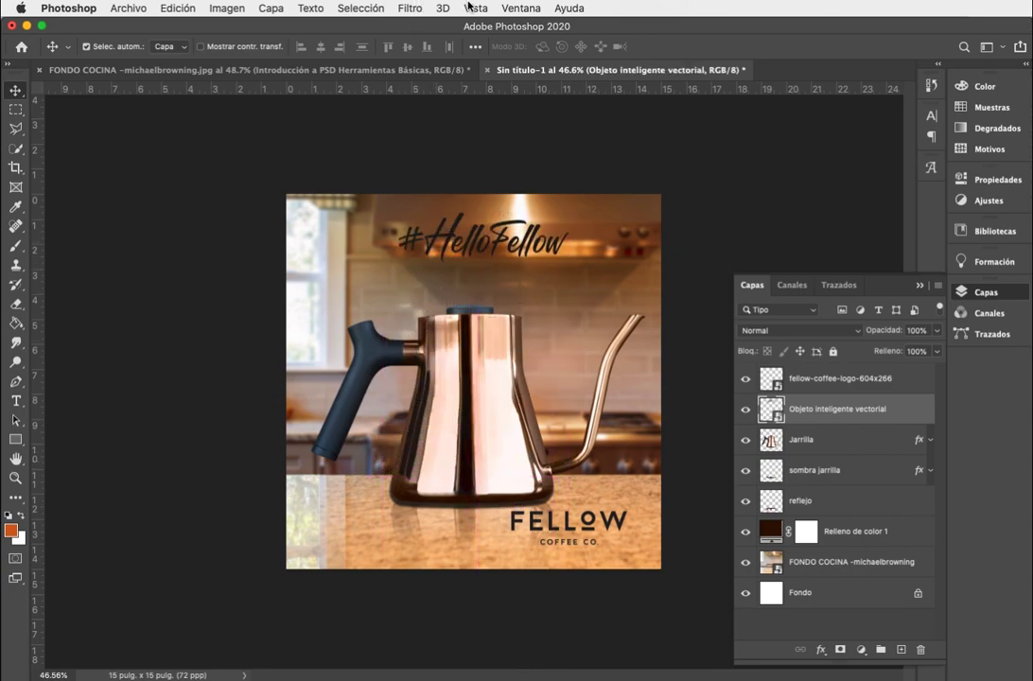
# Step: Show the guides and use them to centre the Fellow logo under the kettle and the #HelloFellow lettering near the canvas top
pyautogui.click(471, 7)
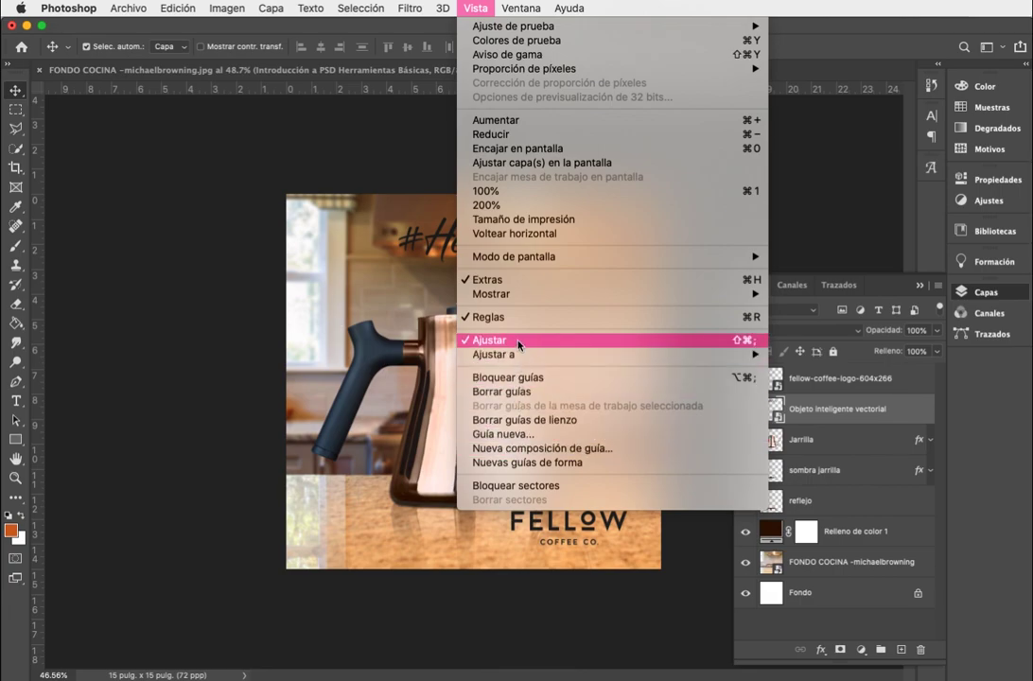
pyautogui.moveTo(526, 293)
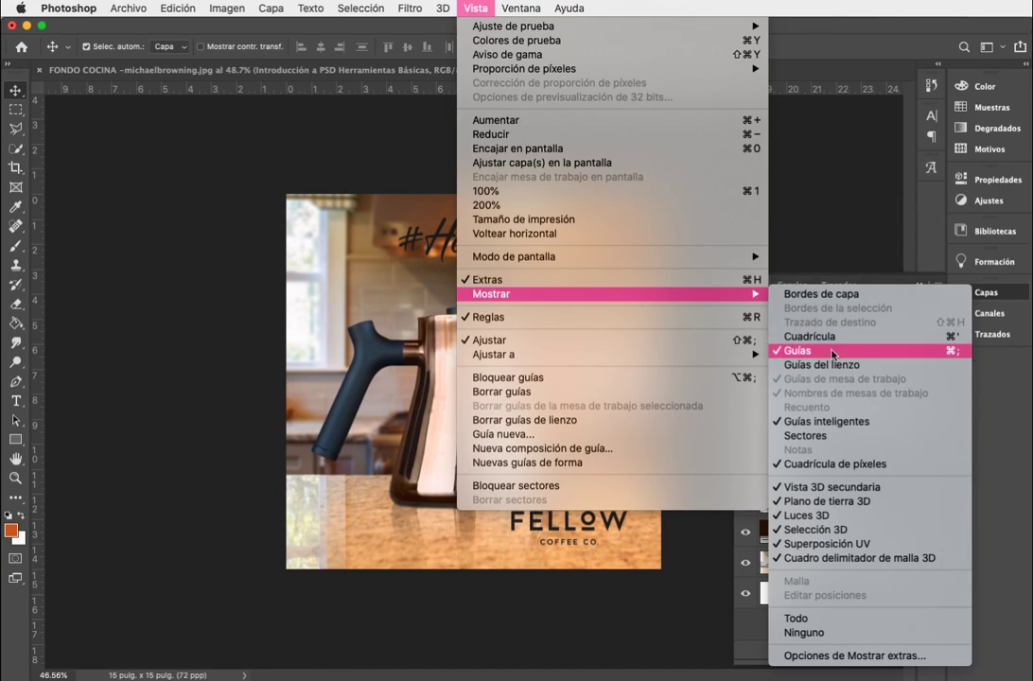
pyautogui.click(831, 352)
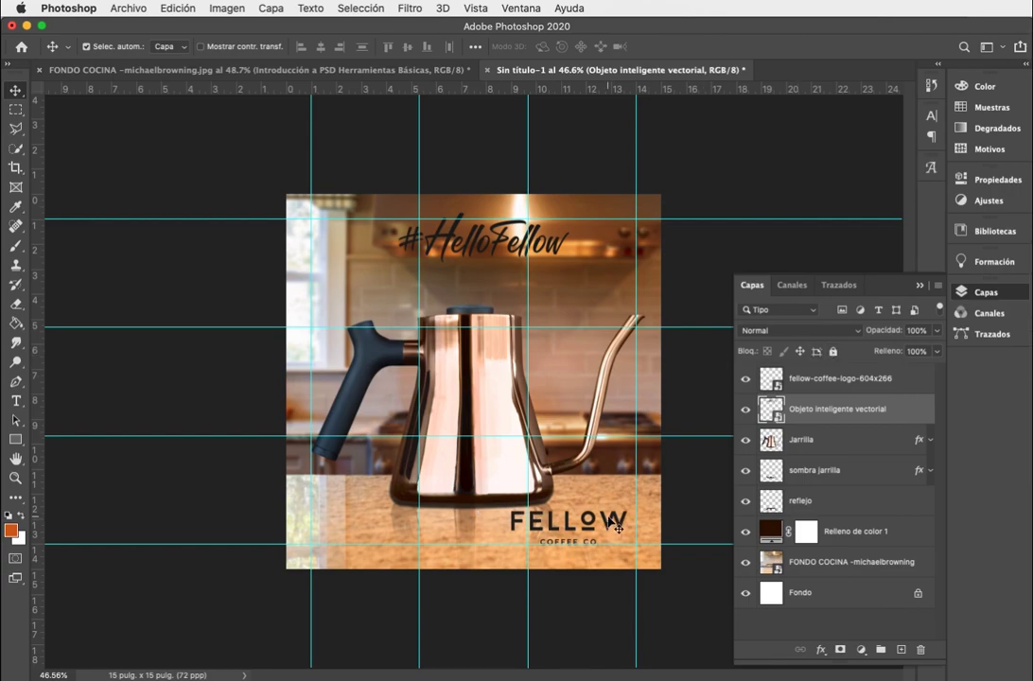
pyautogui.moveTo(619, 530); pyautogui.dragTo(508, 526)
pyautogui.moveTo(527, 261); pyautogui.dragTo(513, 267)
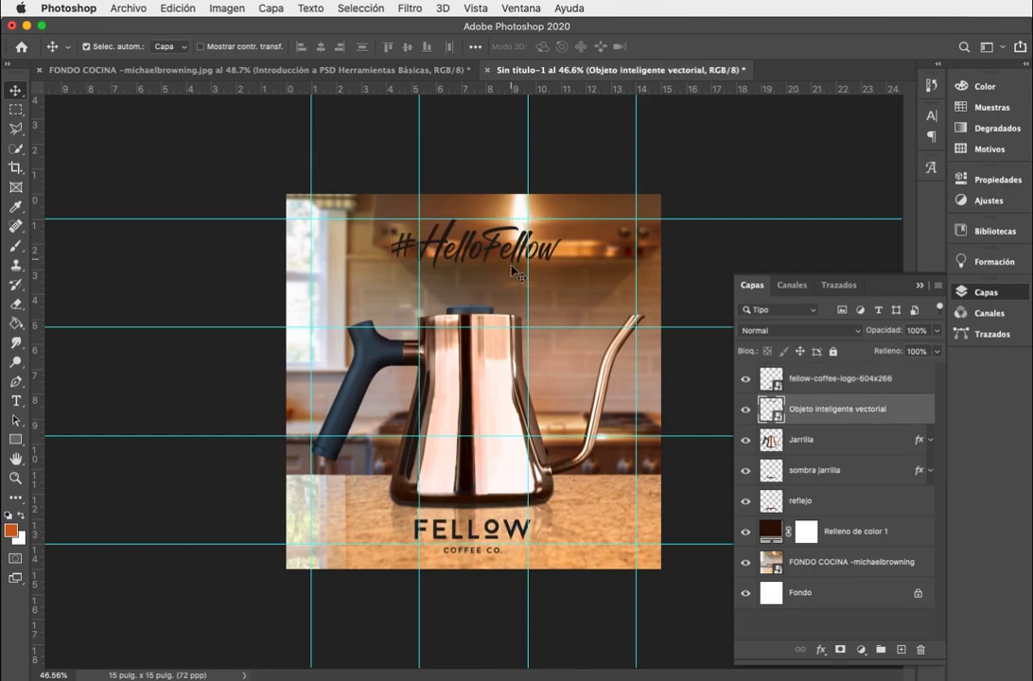
# Step: Shift the kettle left and slightly down, place the Fellow logo to the right of its base scaled to 52.70%, and deselect all layers
pyautogui.moveTo(477, 416); pyautogui.dragTo(426, 419)
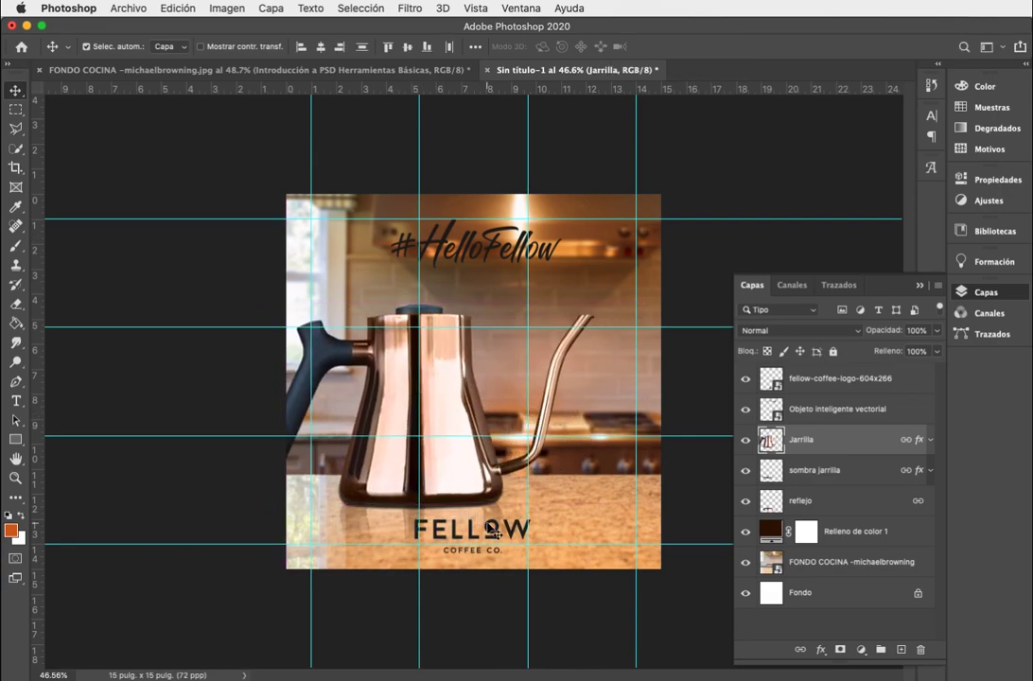
pyautogui.moveTo(499, 532); pyautogui.dragTo(624, 521)
pyautogui.hotkey('ctrl', 't')
pyautogui.press('Return')
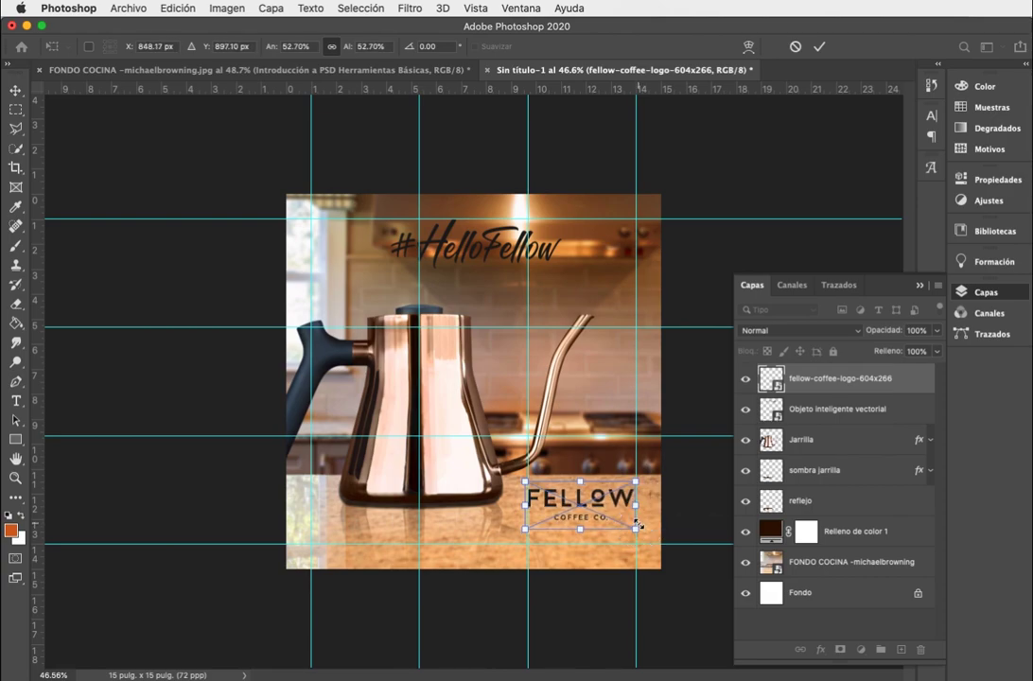
pyautogui.moveTo(448, 510); pyautogui.dragTo(437, 489)
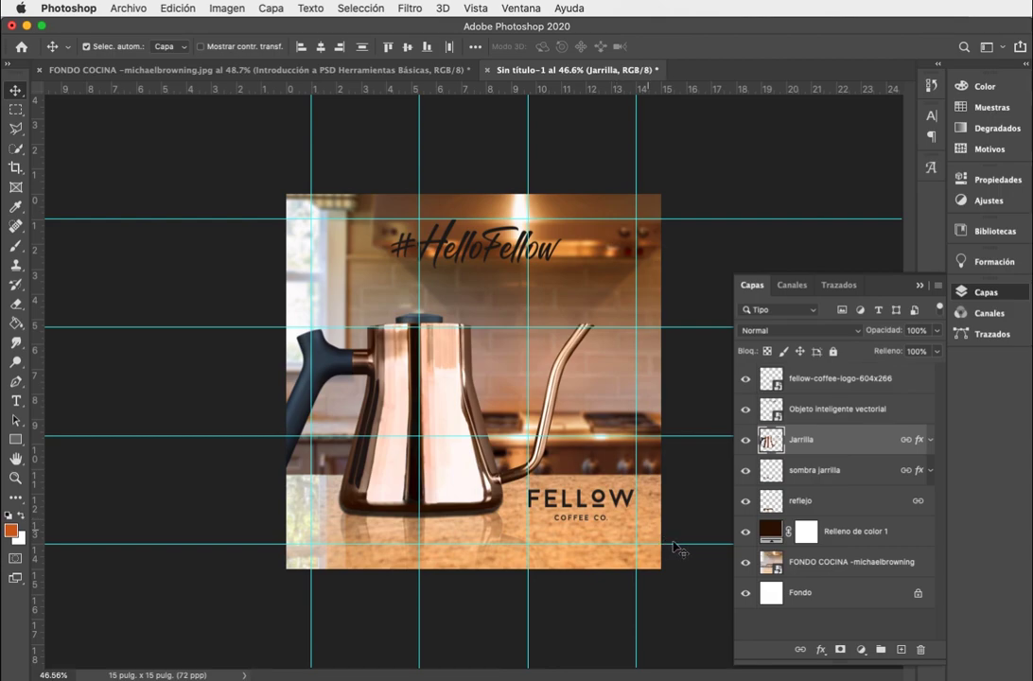
pyautogui.click(718, 315)
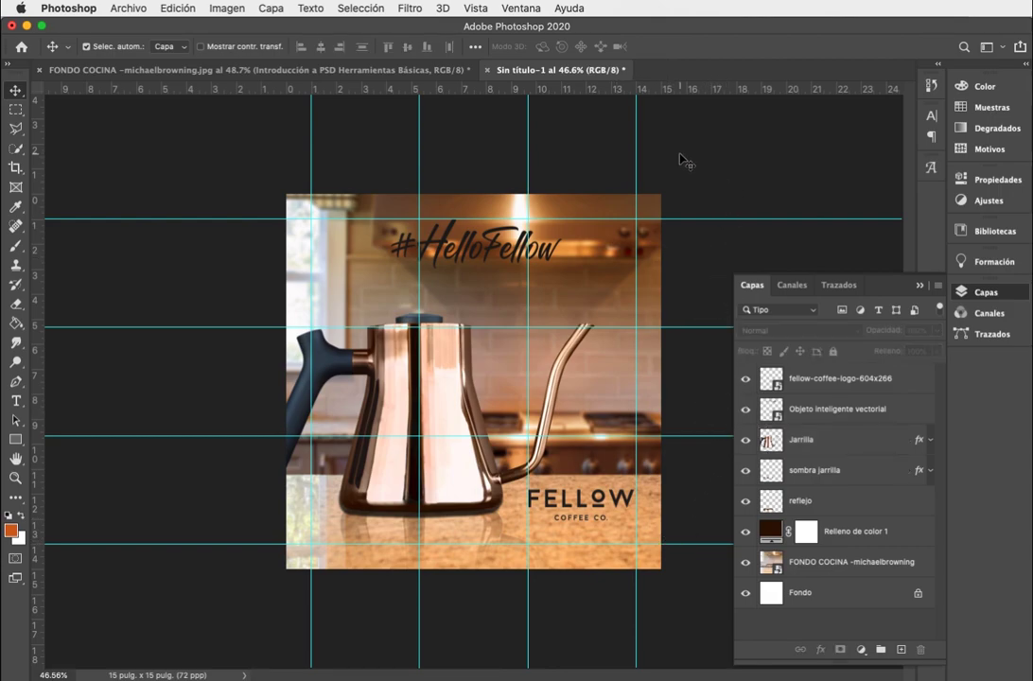
# Step: Preview the composition in full-screen mode and return to the standard screen mode
pyautogui.press('w')
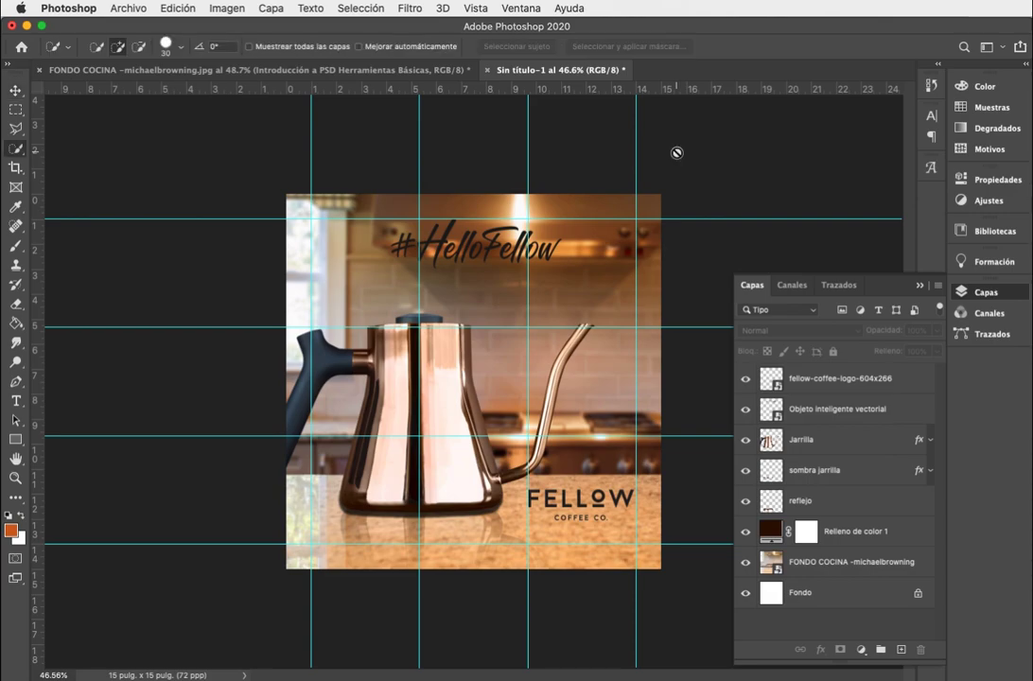
pyautogui.press('f')
pyautogui.press('f')
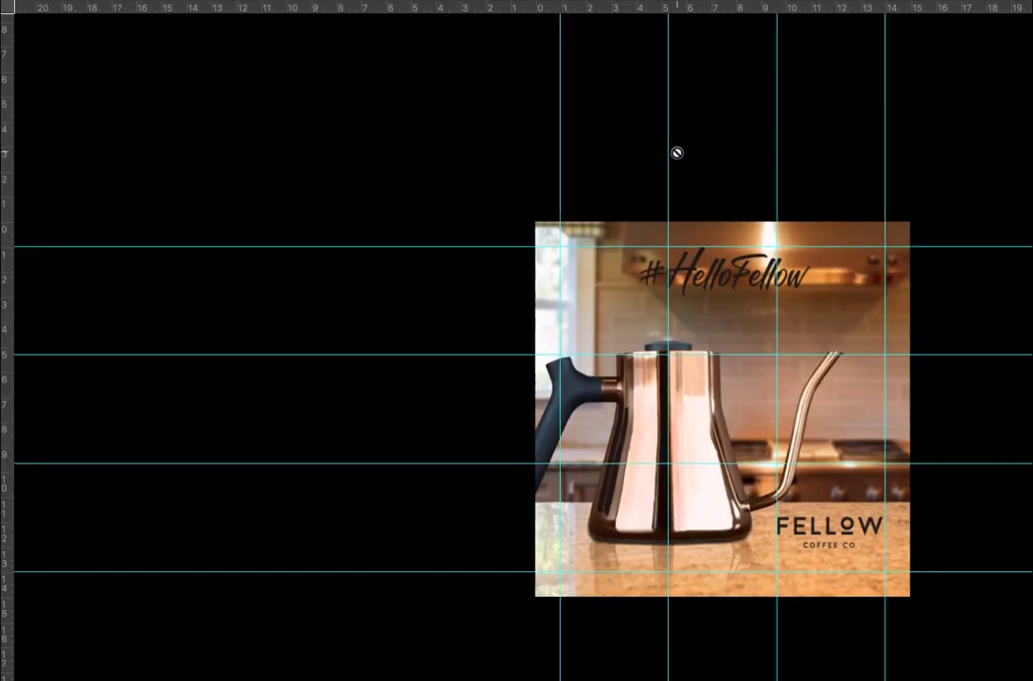
pyautogui.press('f')
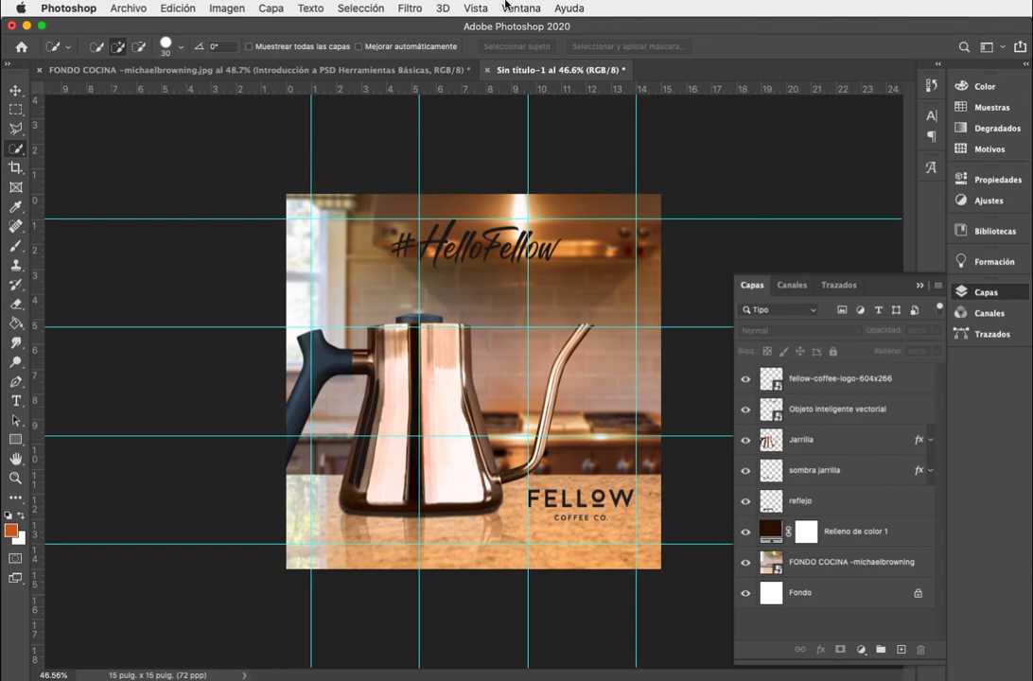
# Step: Hide the guides over the finished composition
pyautogui.click(473, 7)
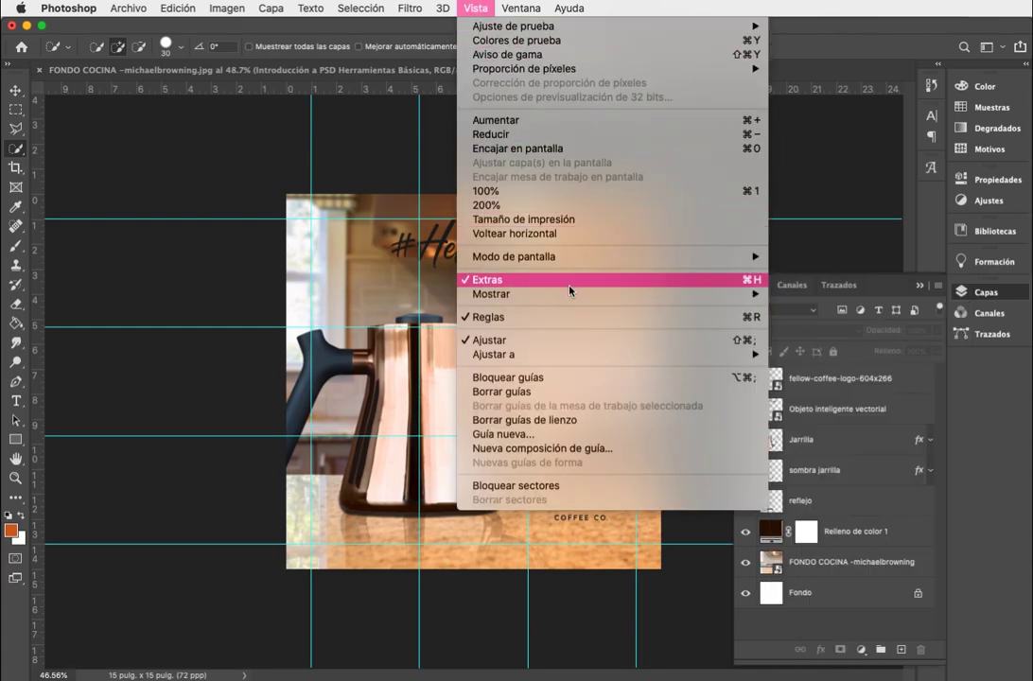
pyautogui.moveTo(614, 294)
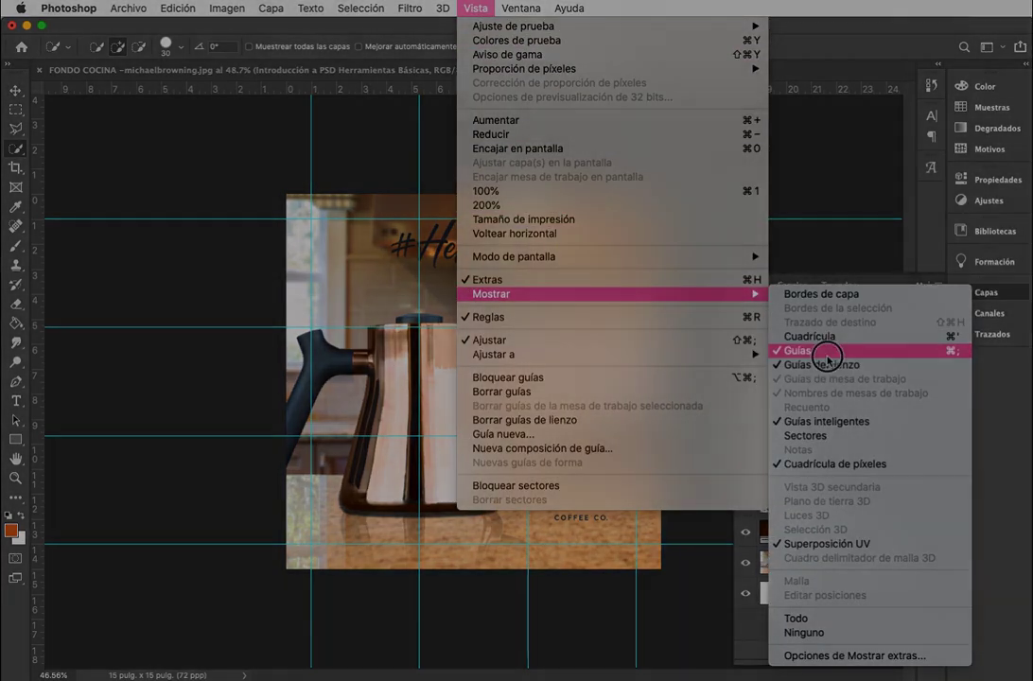